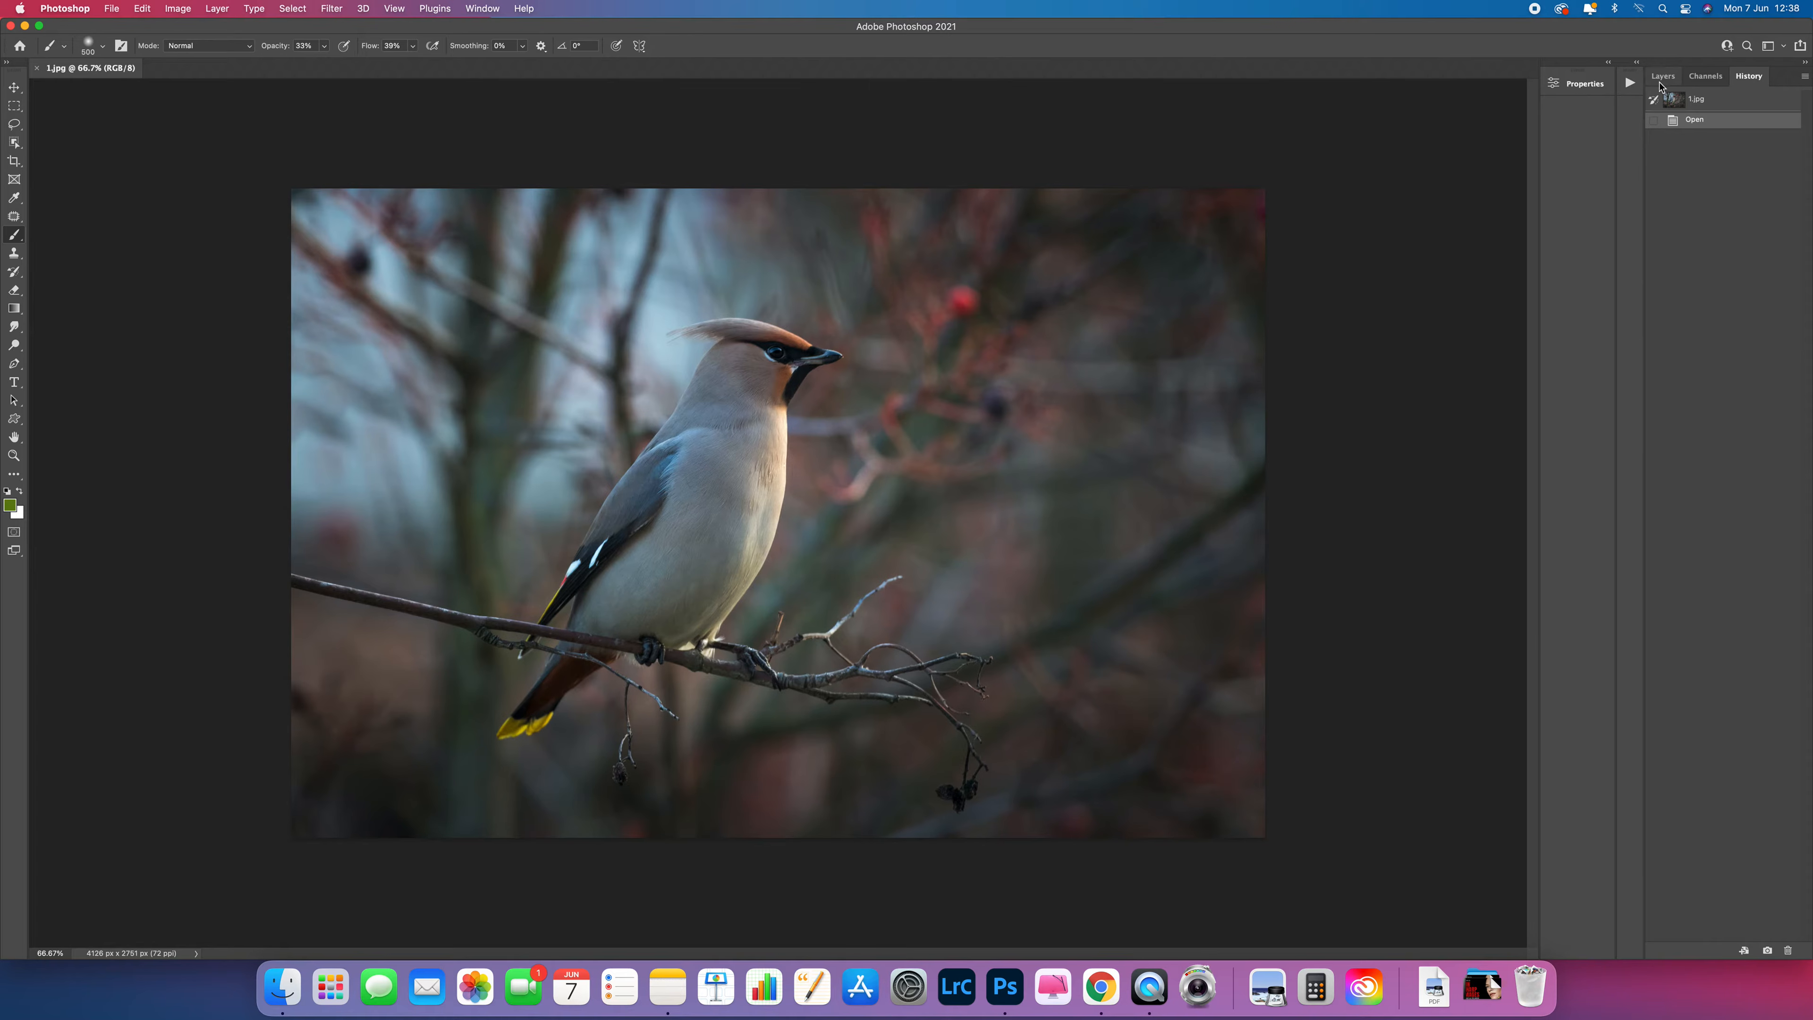
Duplicate the Background layer as Background copy in the same document.
click(493, 9)
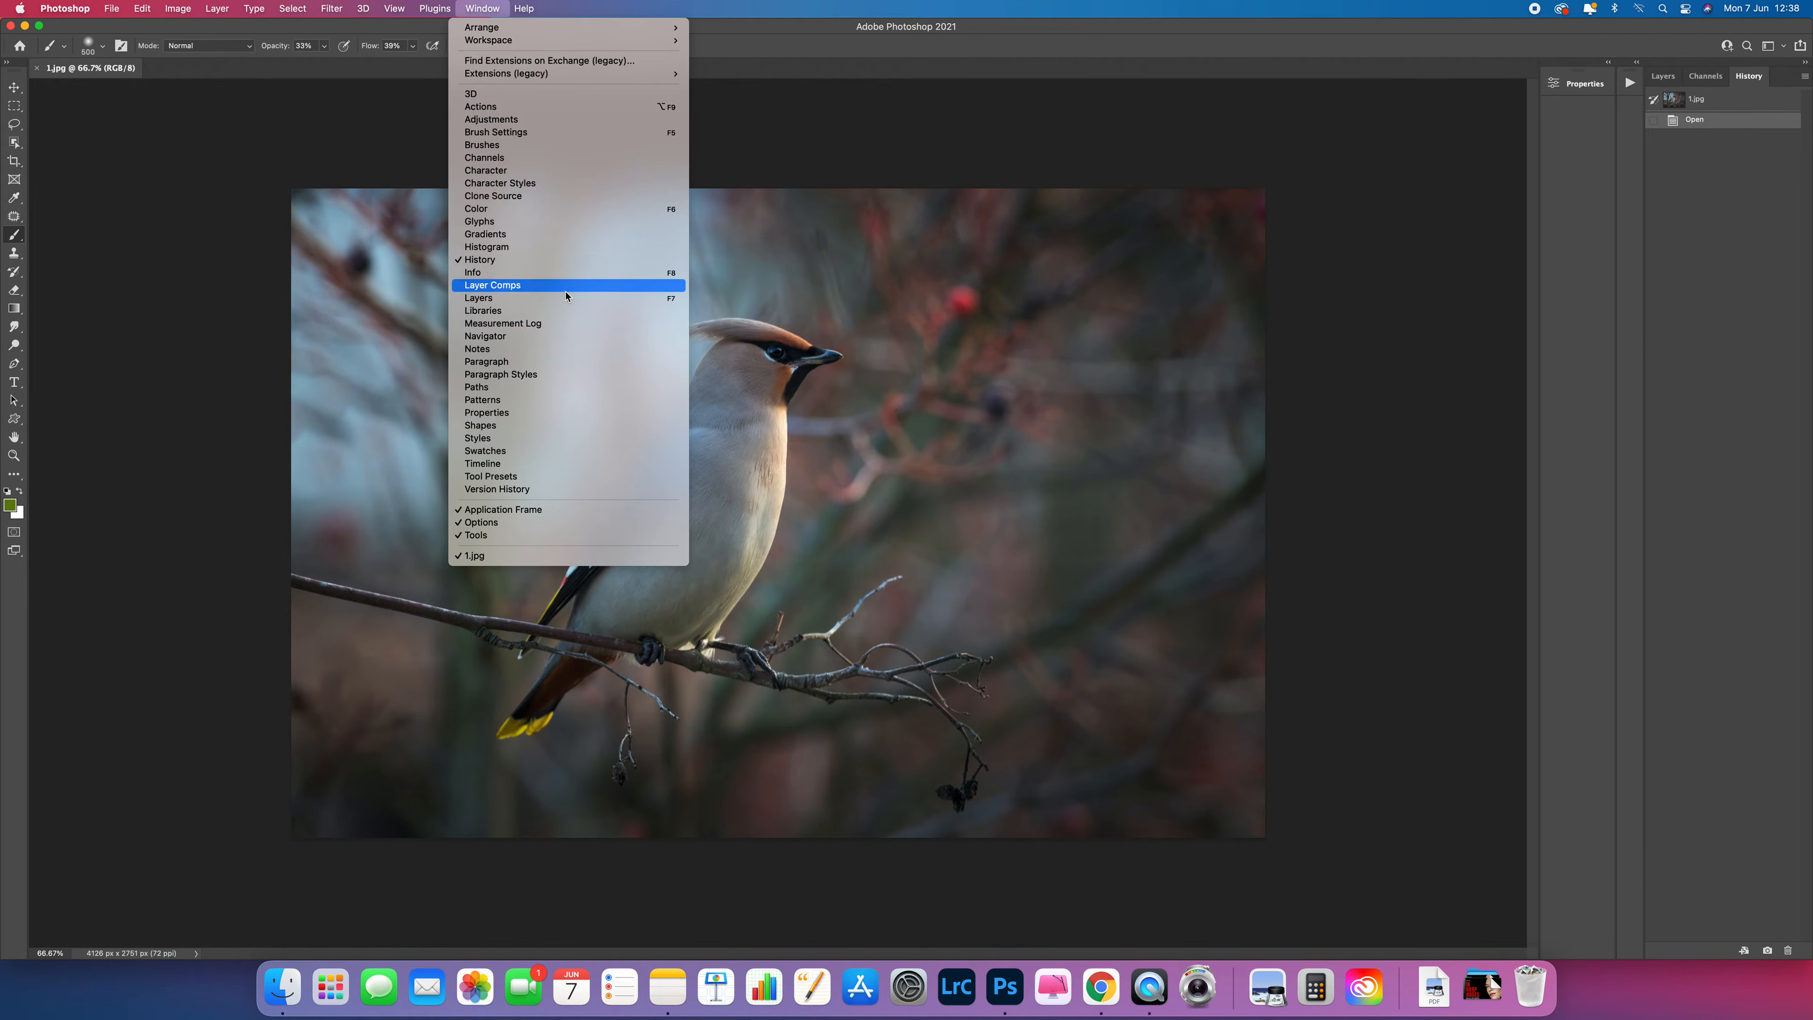
key(Escape)
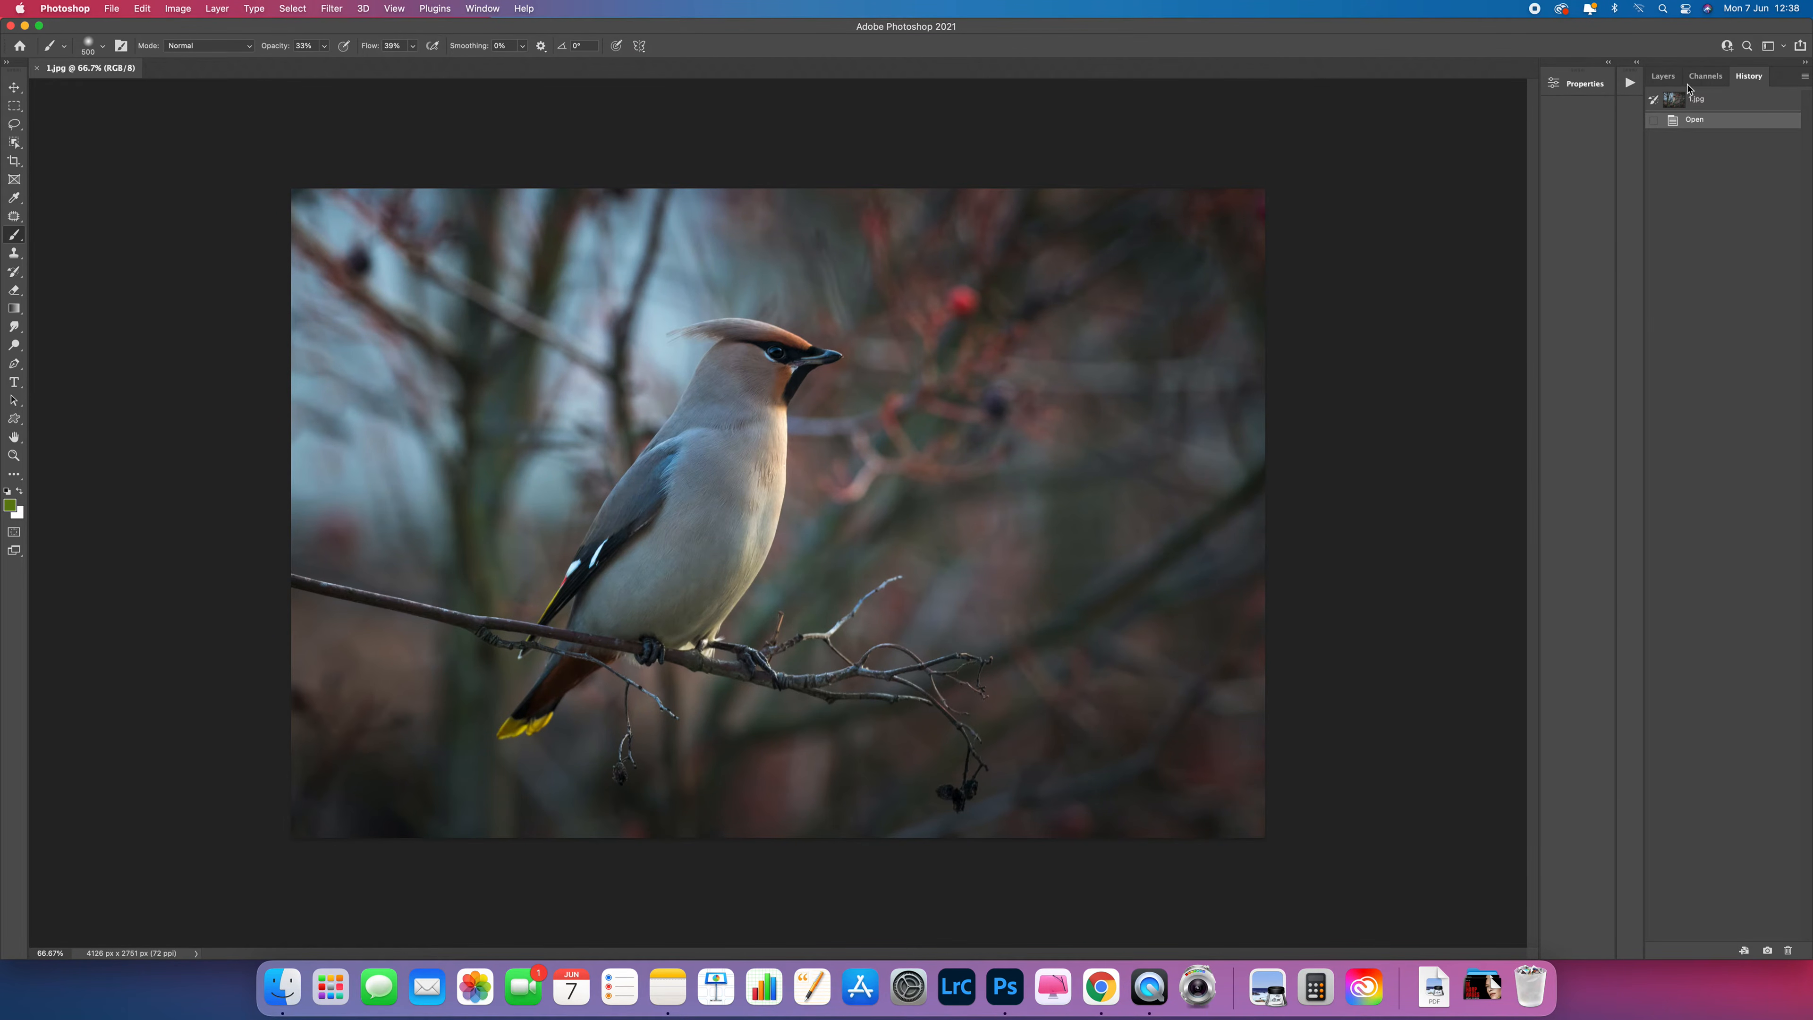
click(1663, 77)
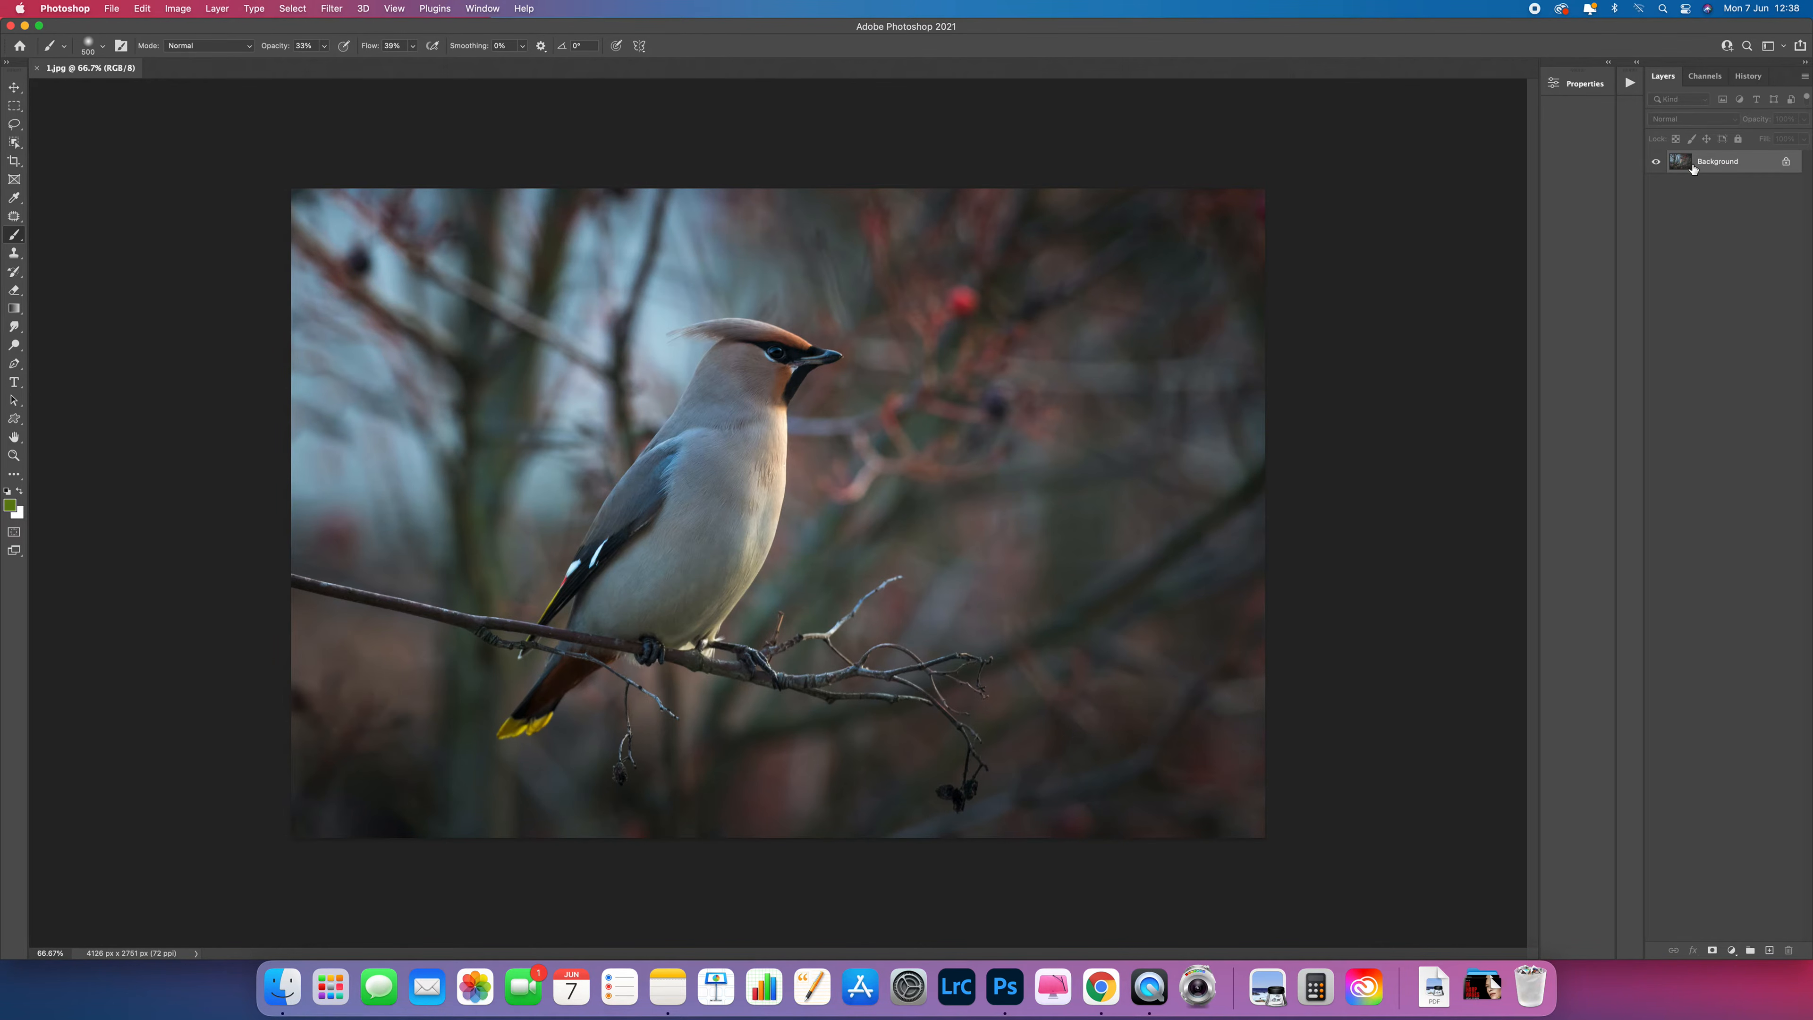
right_click(1693, 165)
click(1717, 194)
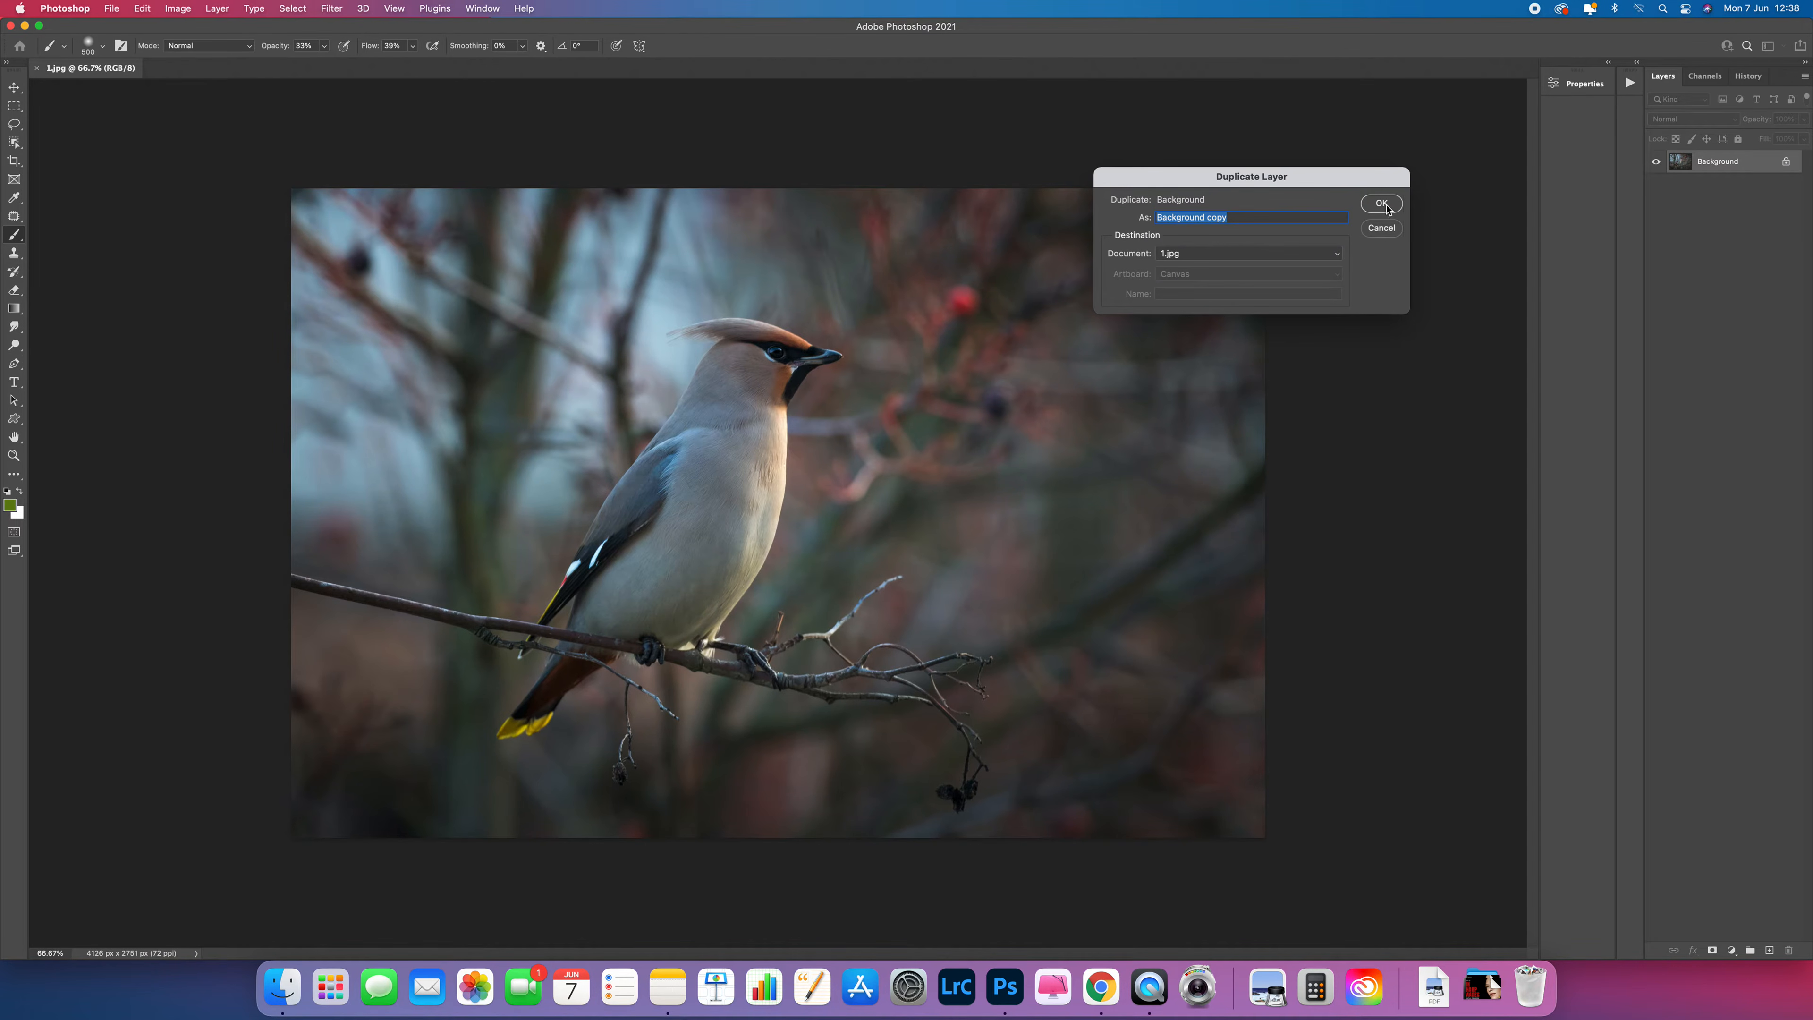
click(1381, 205)
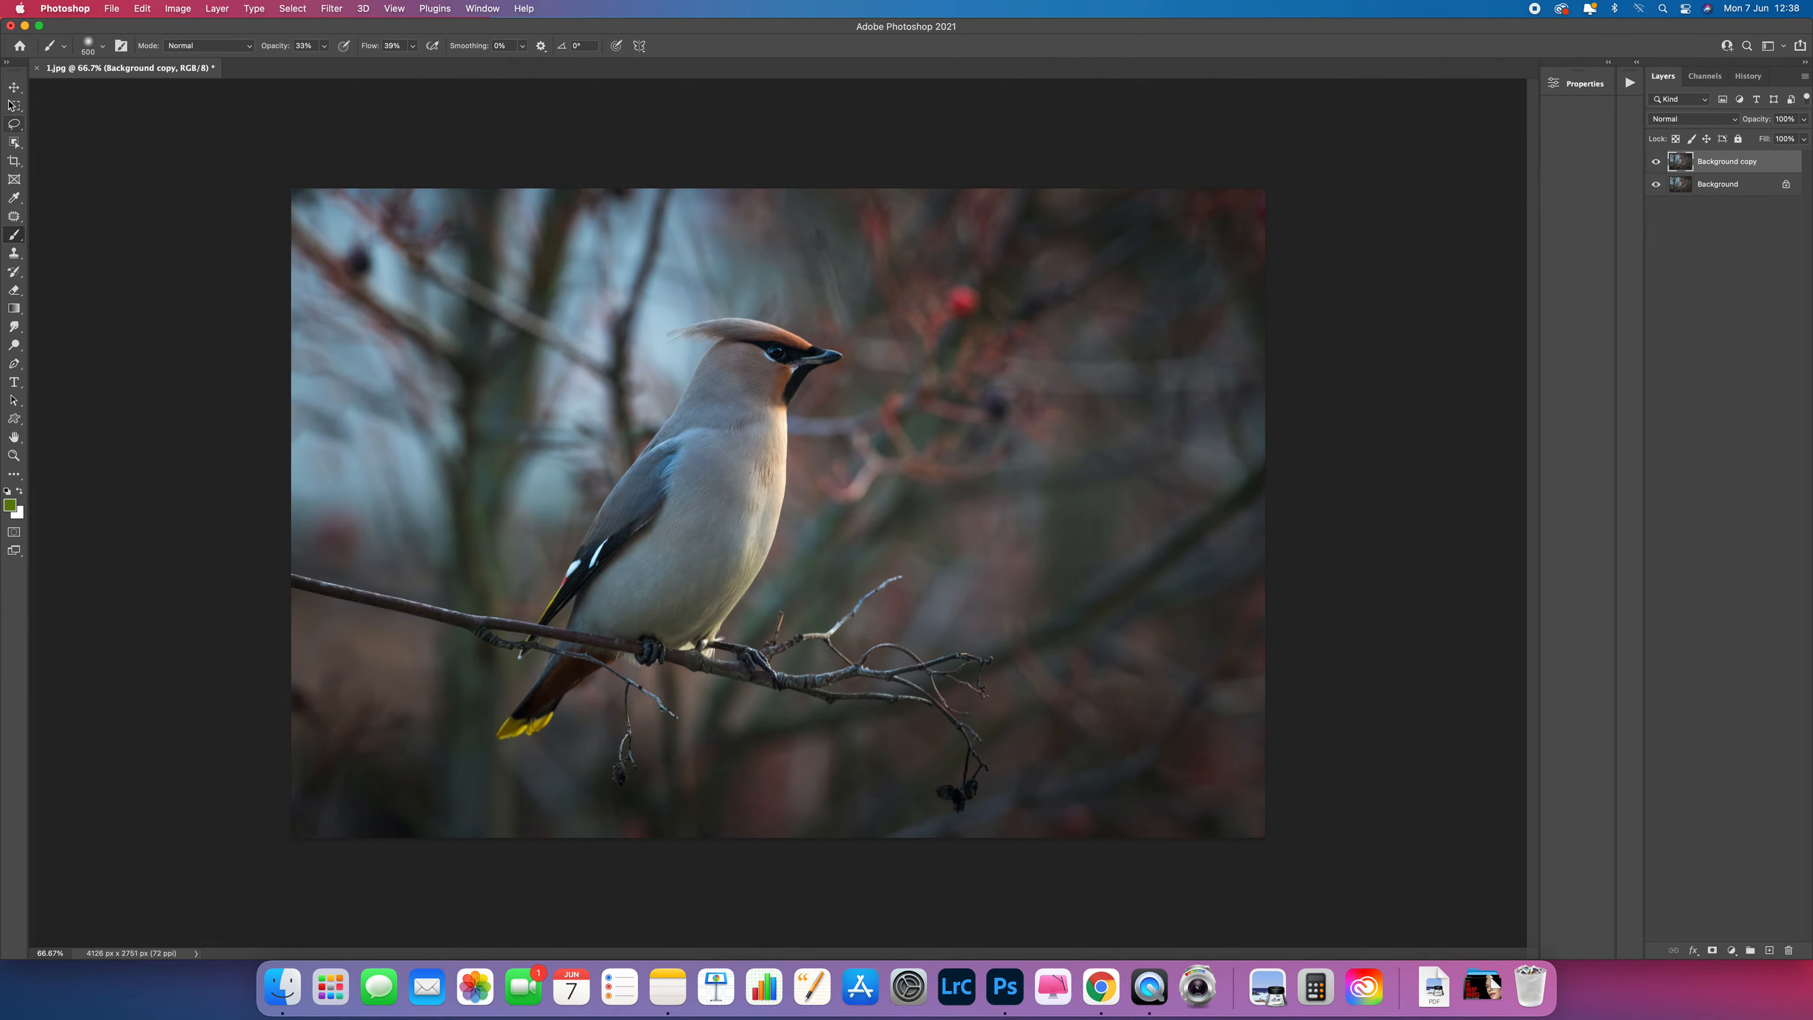
Use Select Subject to select the bird and branch, and brush over the bird's edge with Refine Edge in Select and Mask.
click(14, 143)
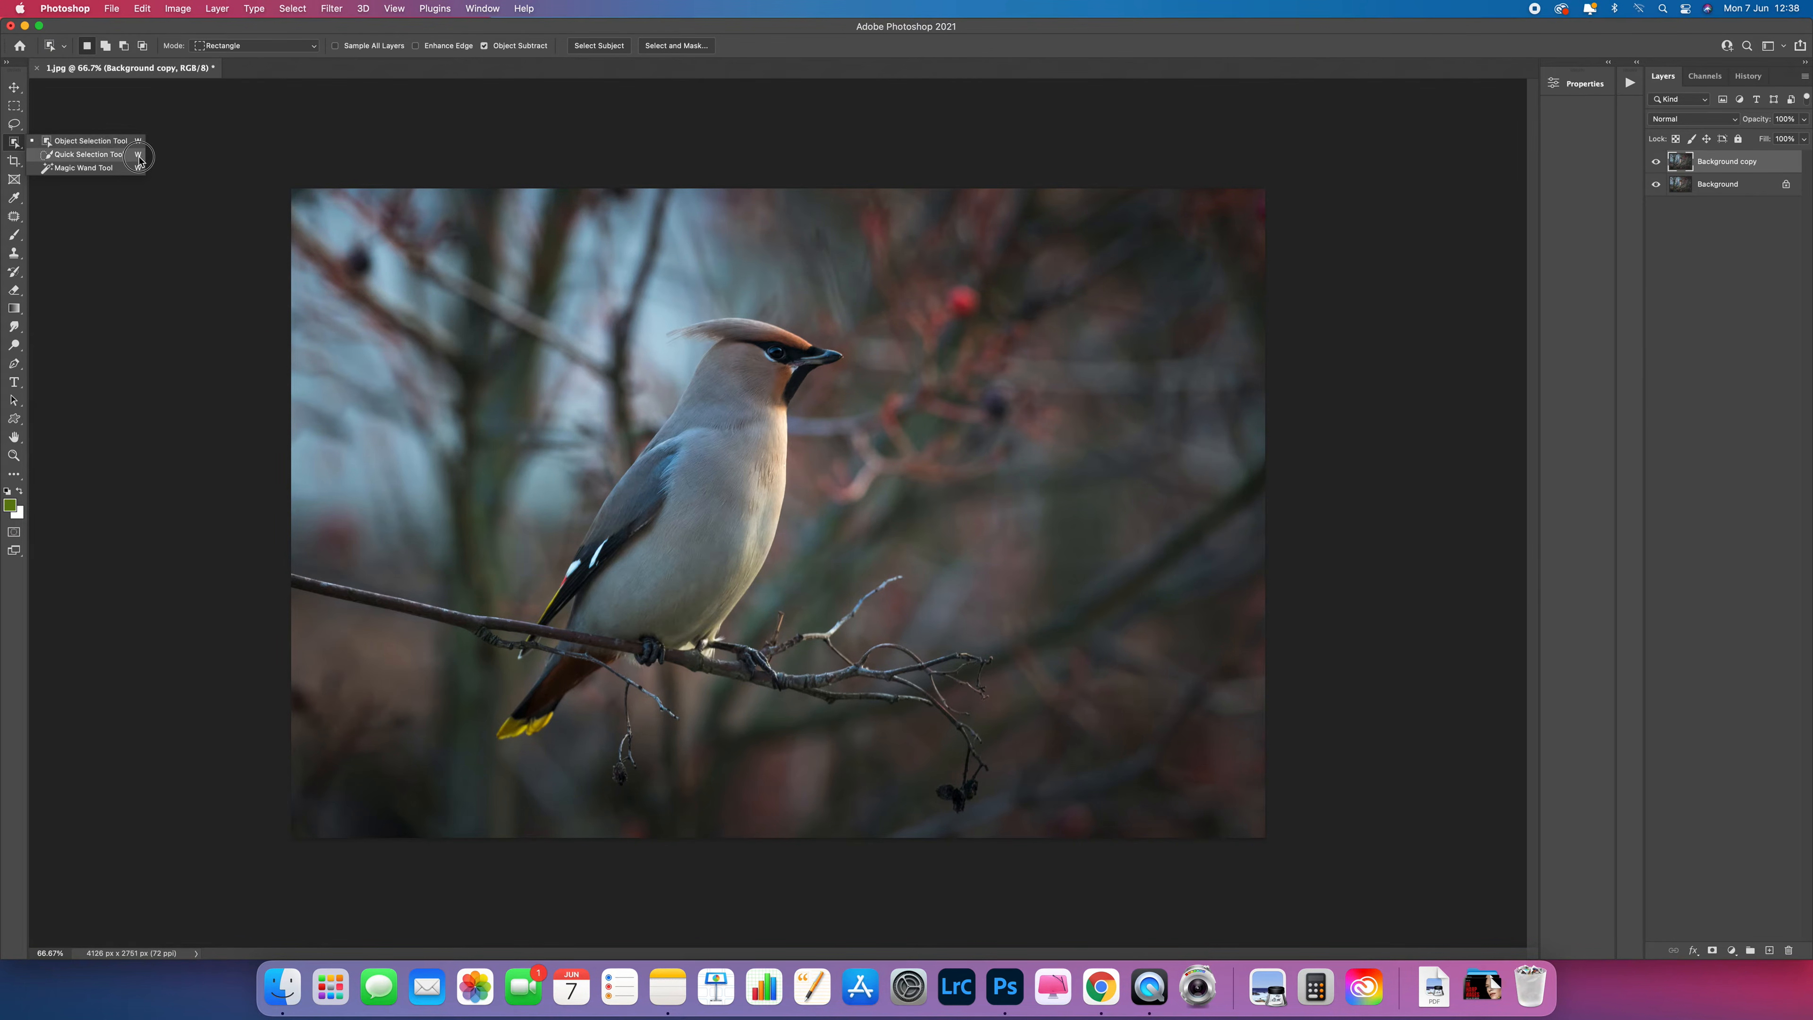
click(90, 154)
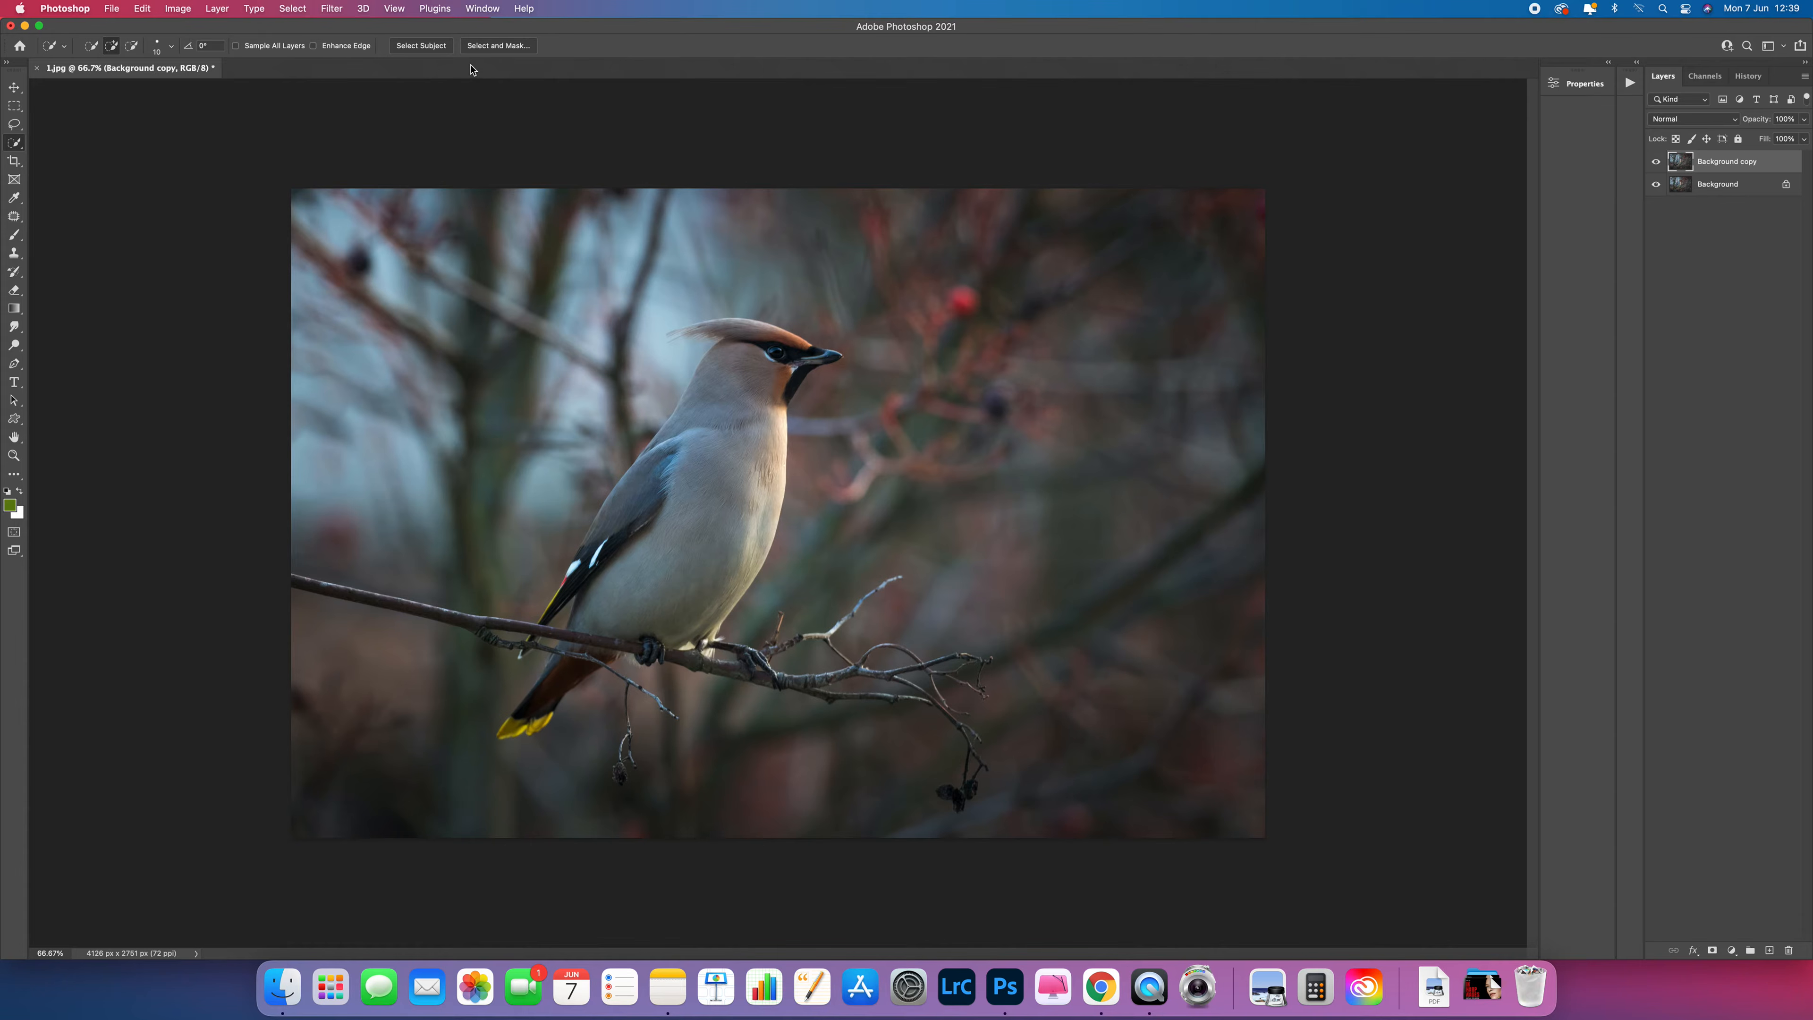
click(436, 46)
click(499, 46)
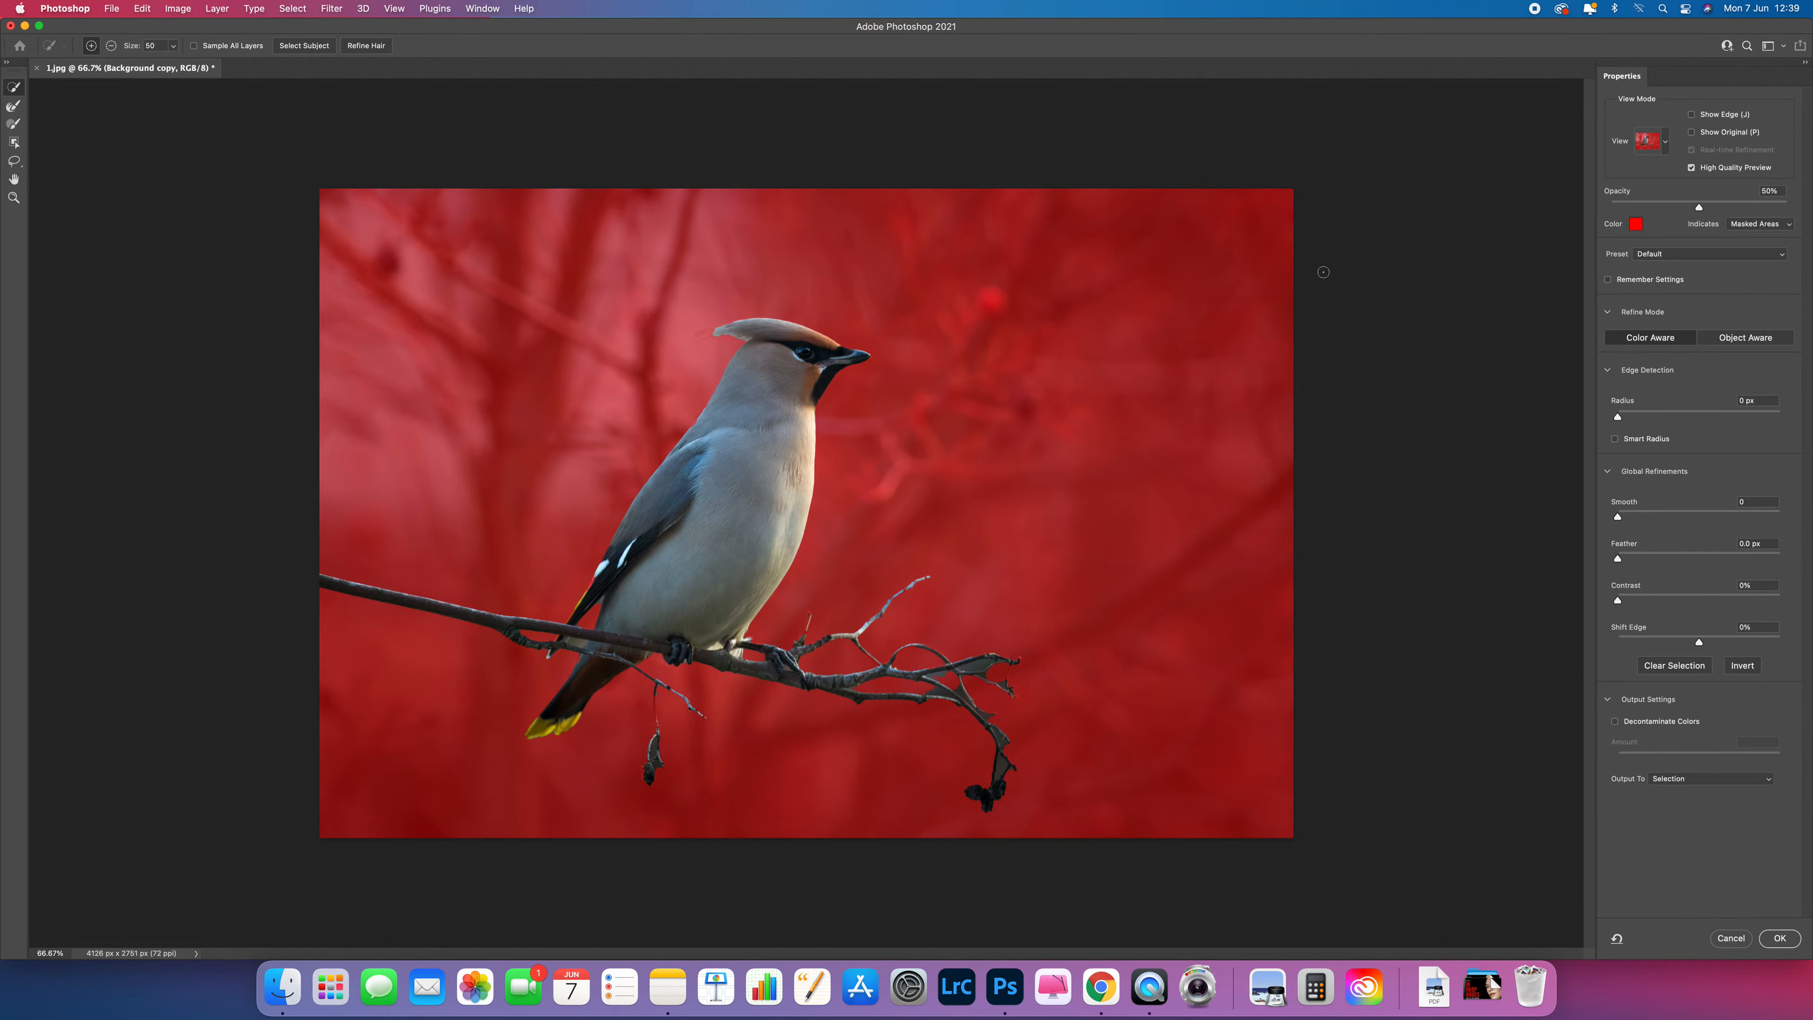
click(14, 106)
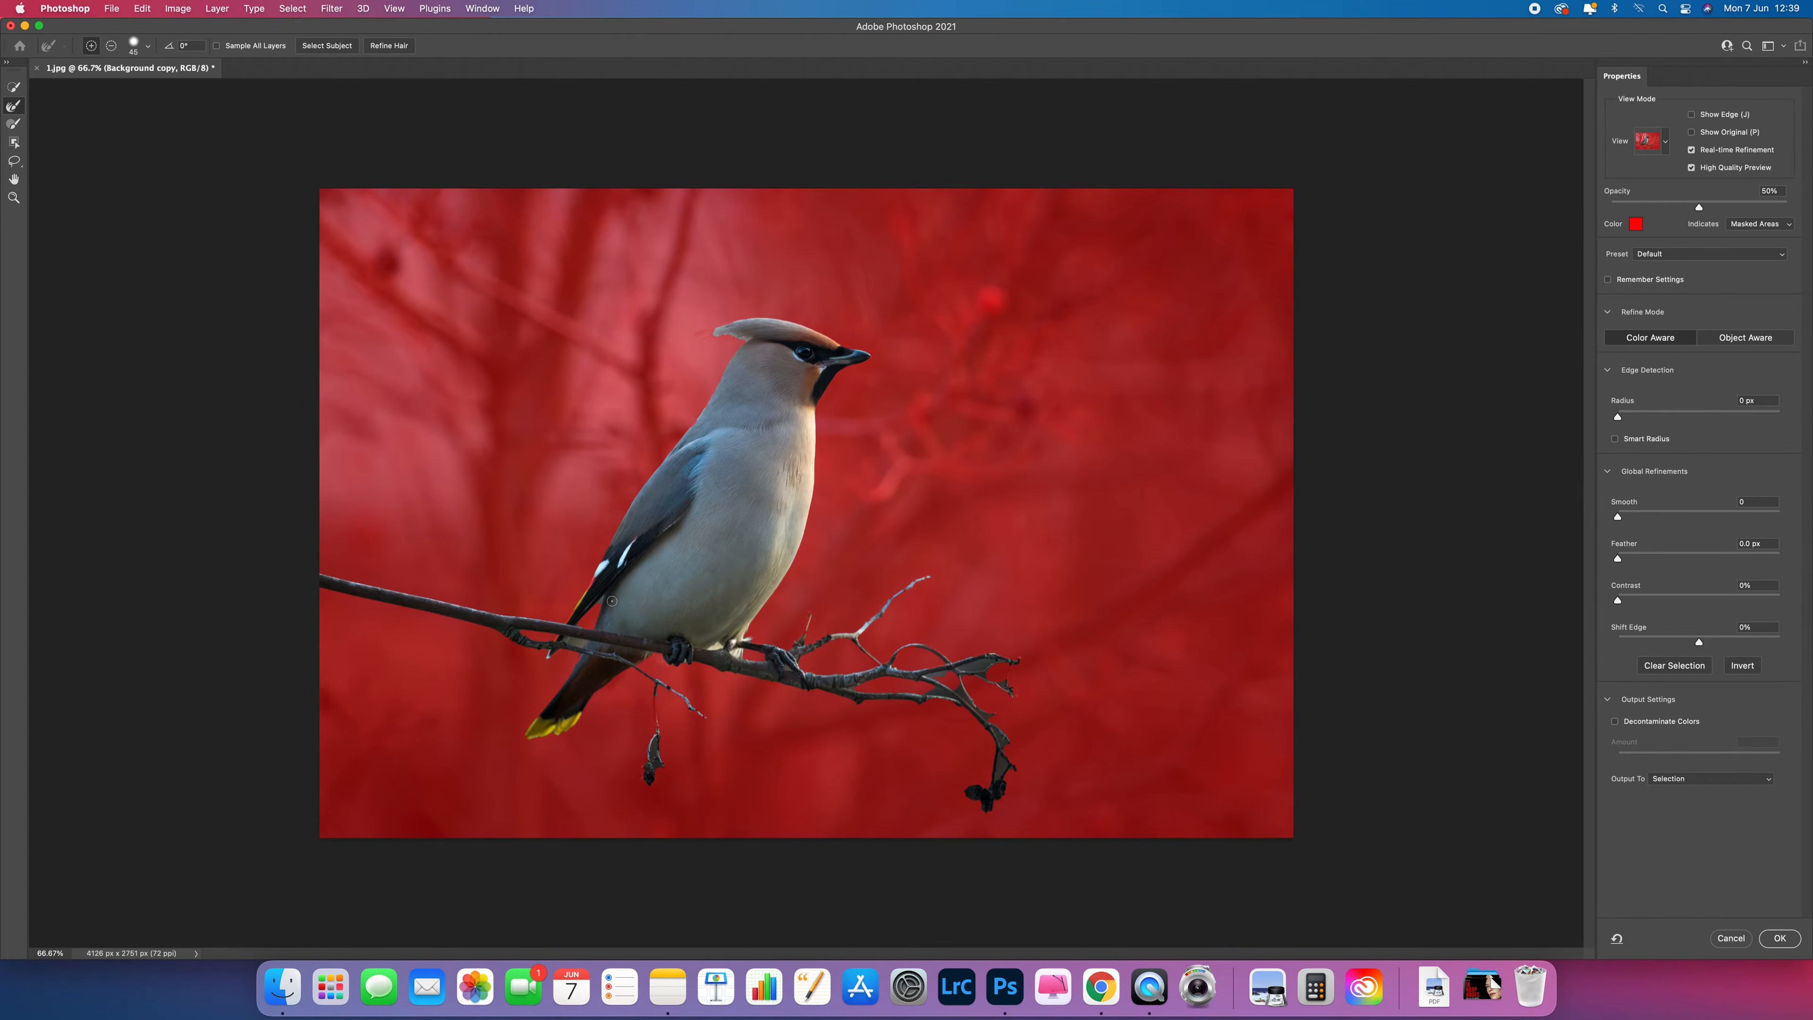
drag(591, 588, 589, 589)
Turn on Smart Radius and Decontaminate Colors, and output the selection to a new layer with a layer mask.
mouse_move(1619, 559)
mouse_down()
mouse_move(1641, 561)
mouse_move(1618, 561)
mouse_up()
click(1615, 722)
click(1704, 781)
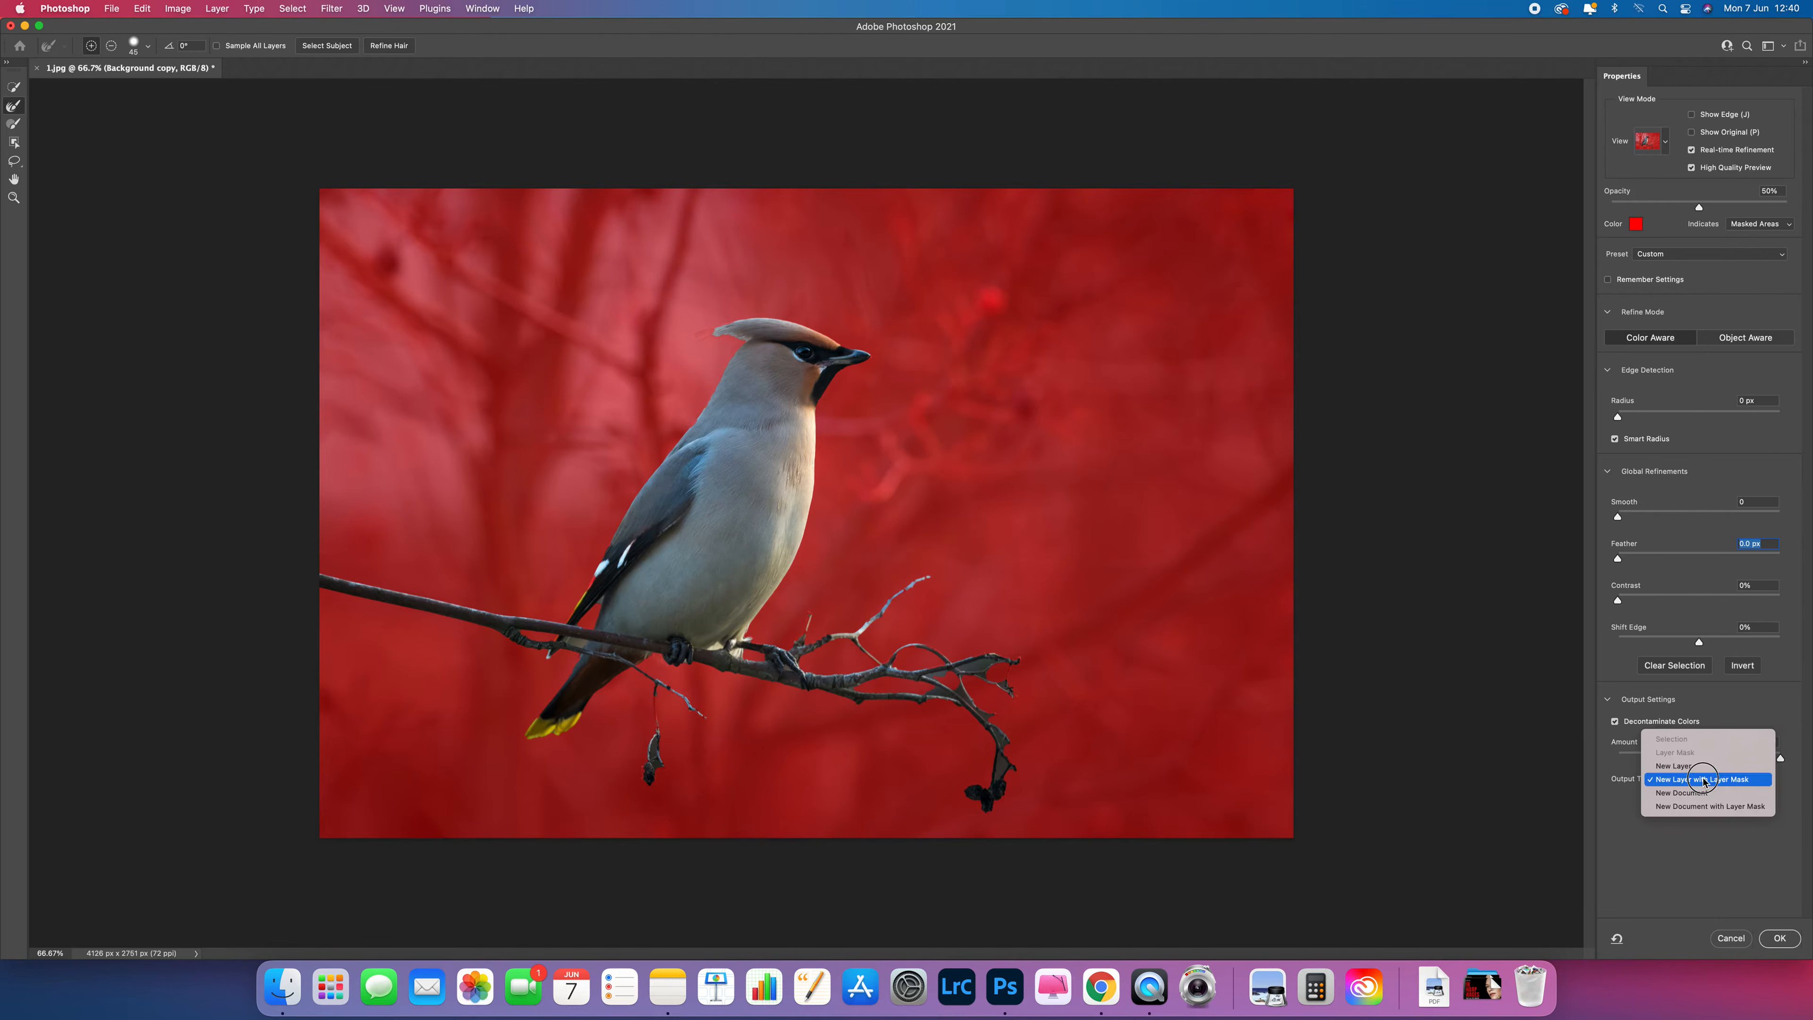
click(1751, 783)
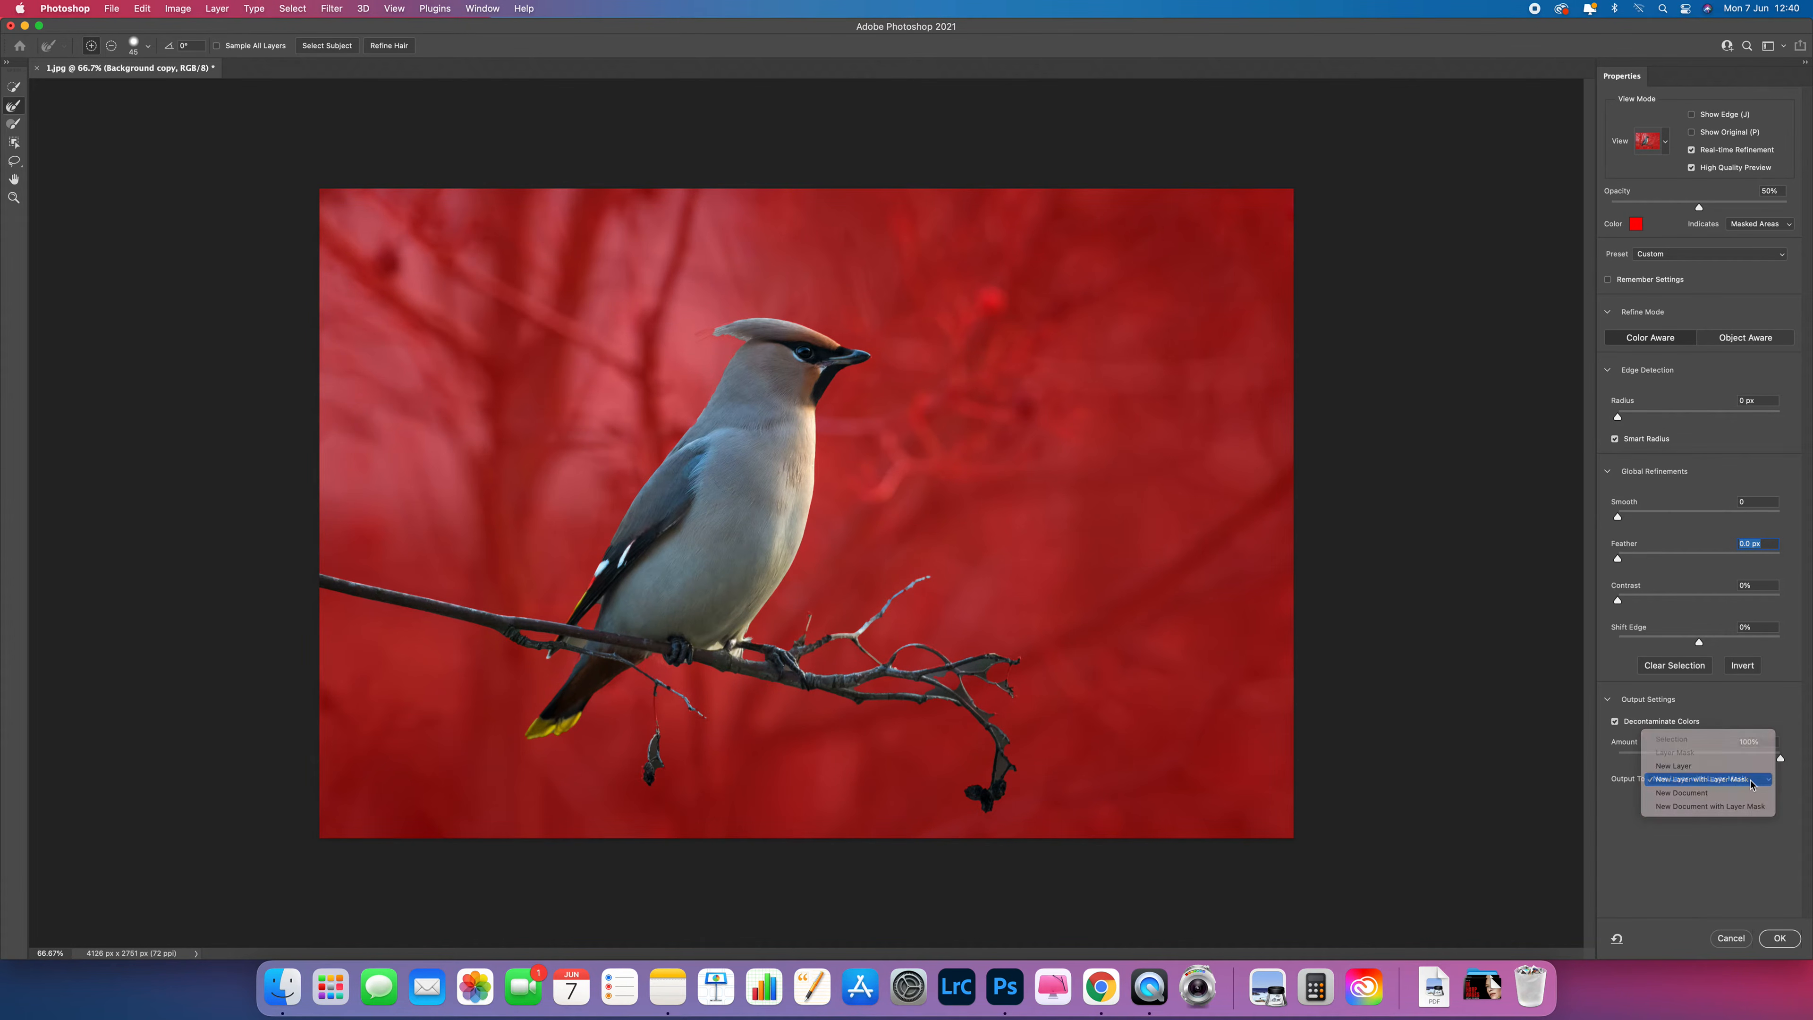
click(1777, 937)
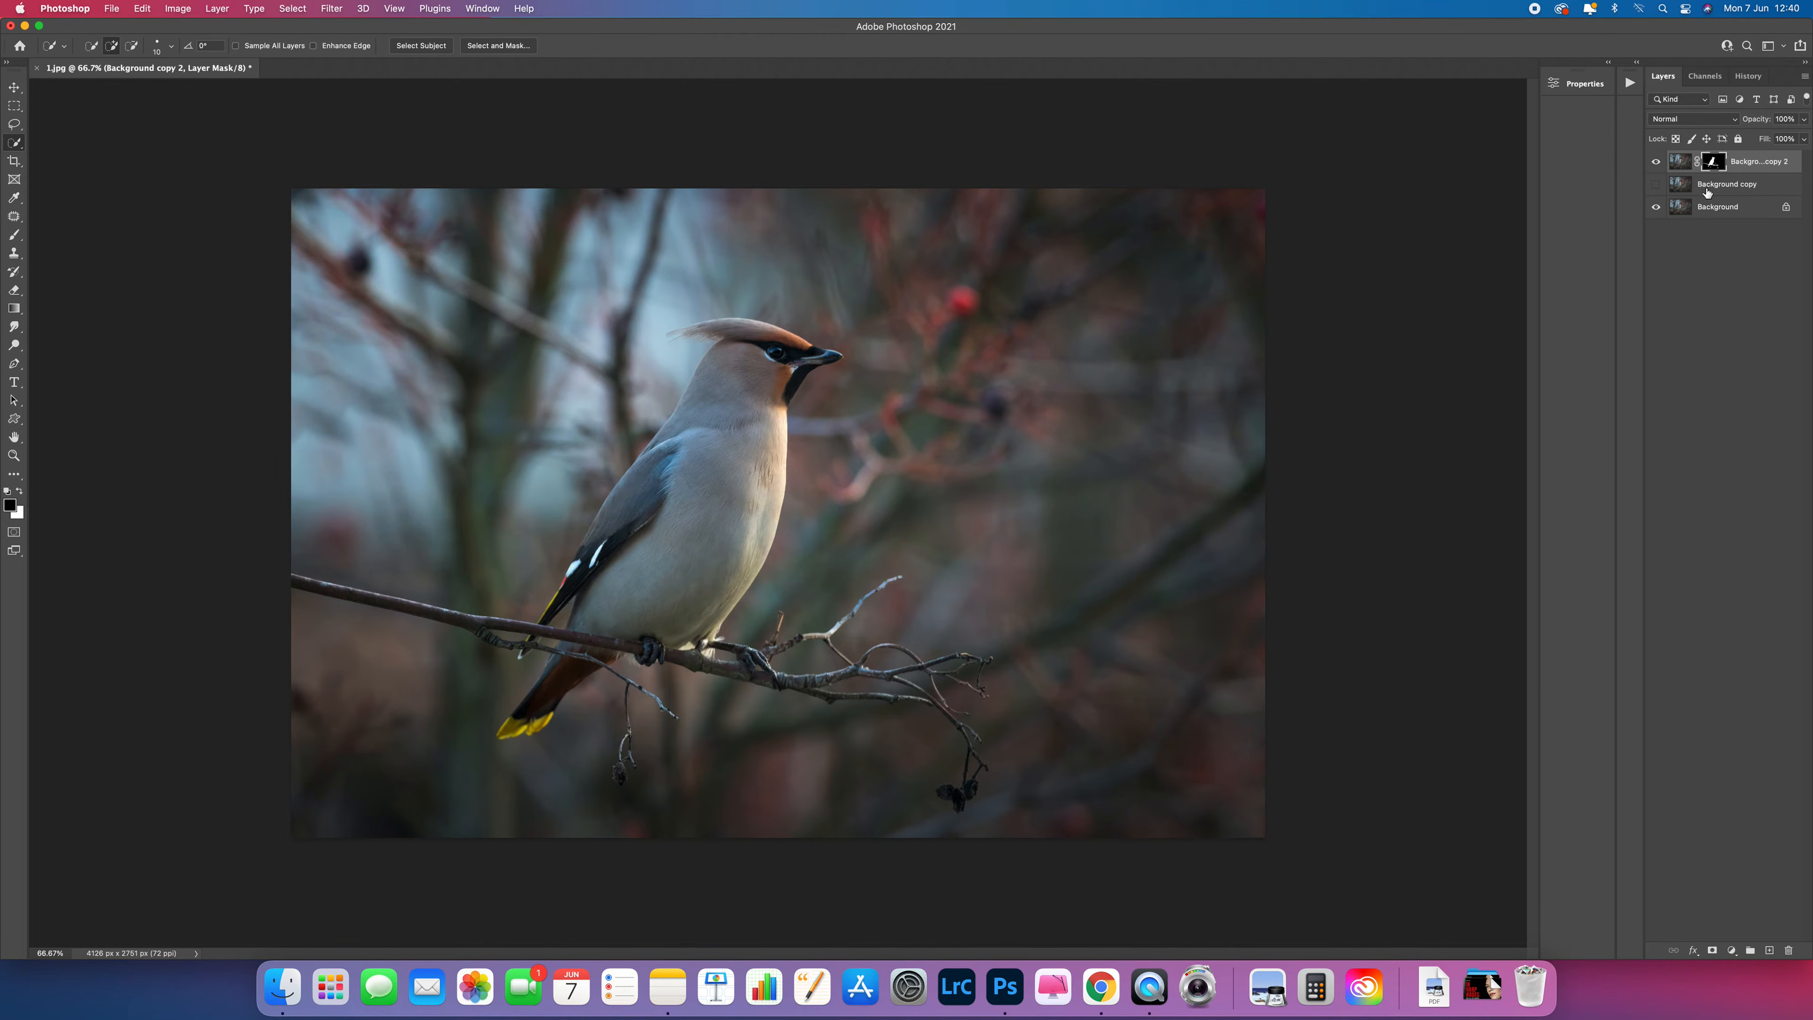
Hide the Background and masked bird layers, and show only the Background copy layer.
click(1653, 208)
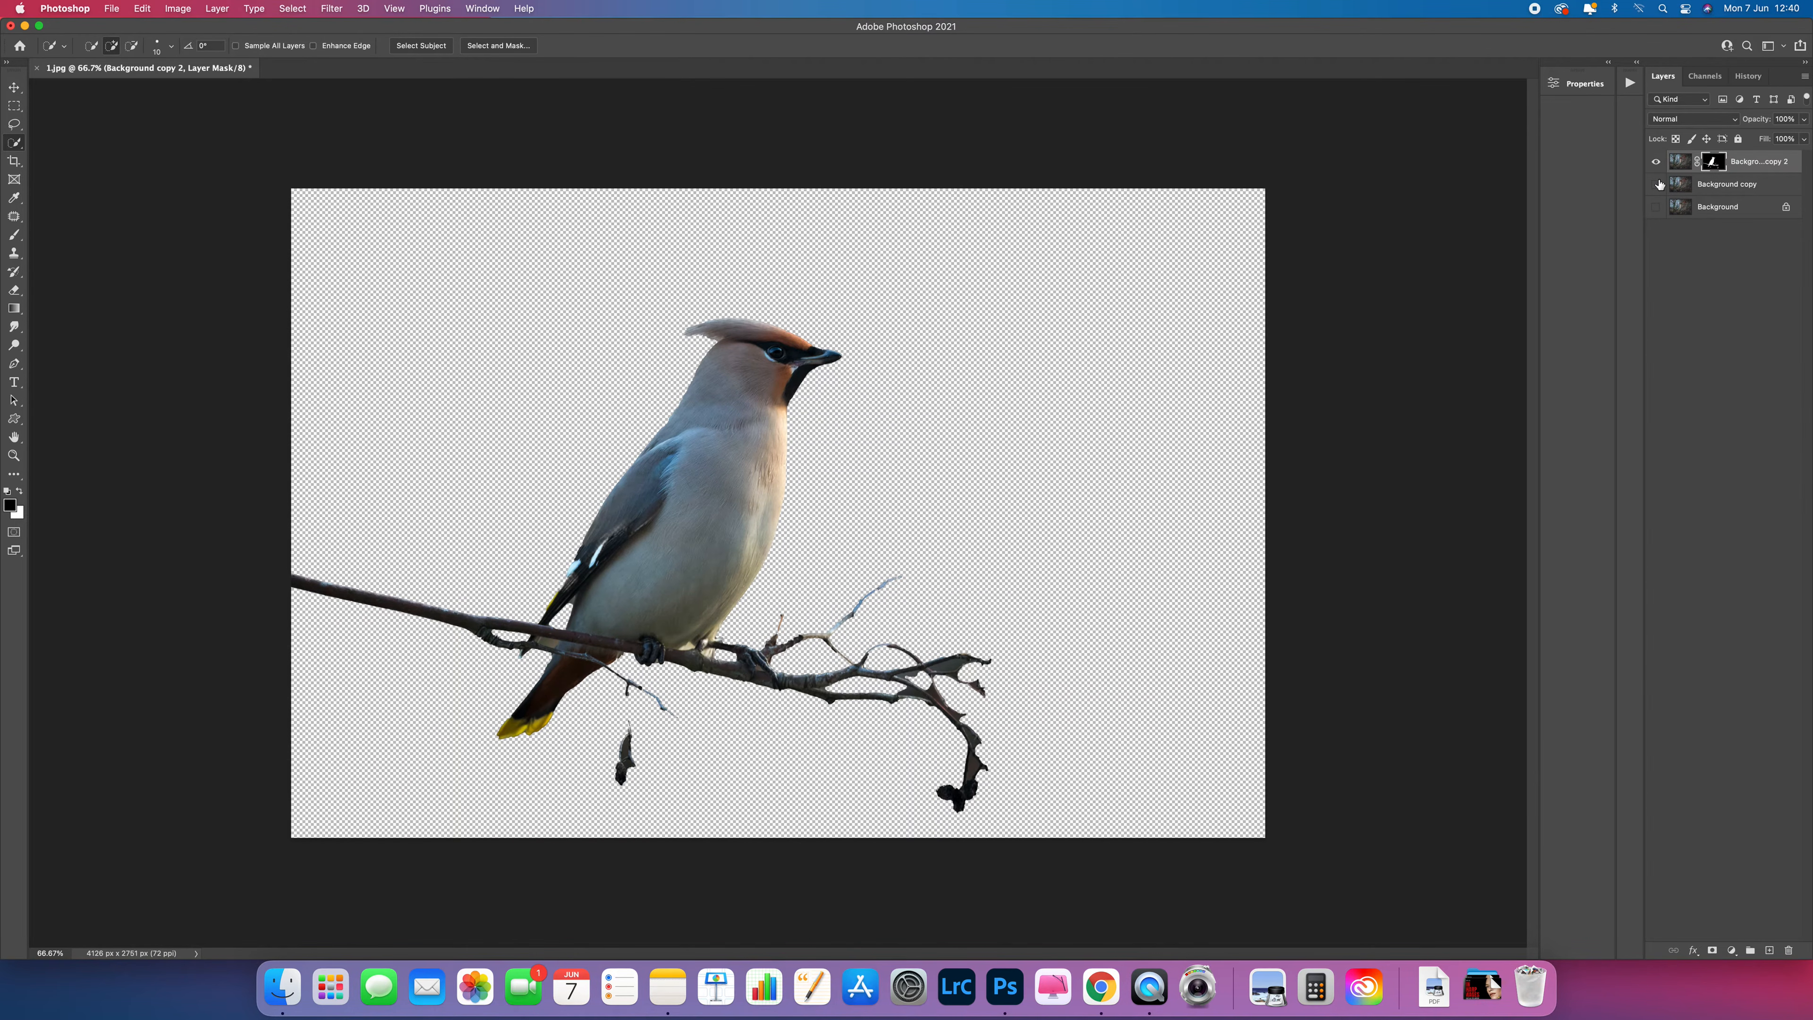
click(1656, 161)
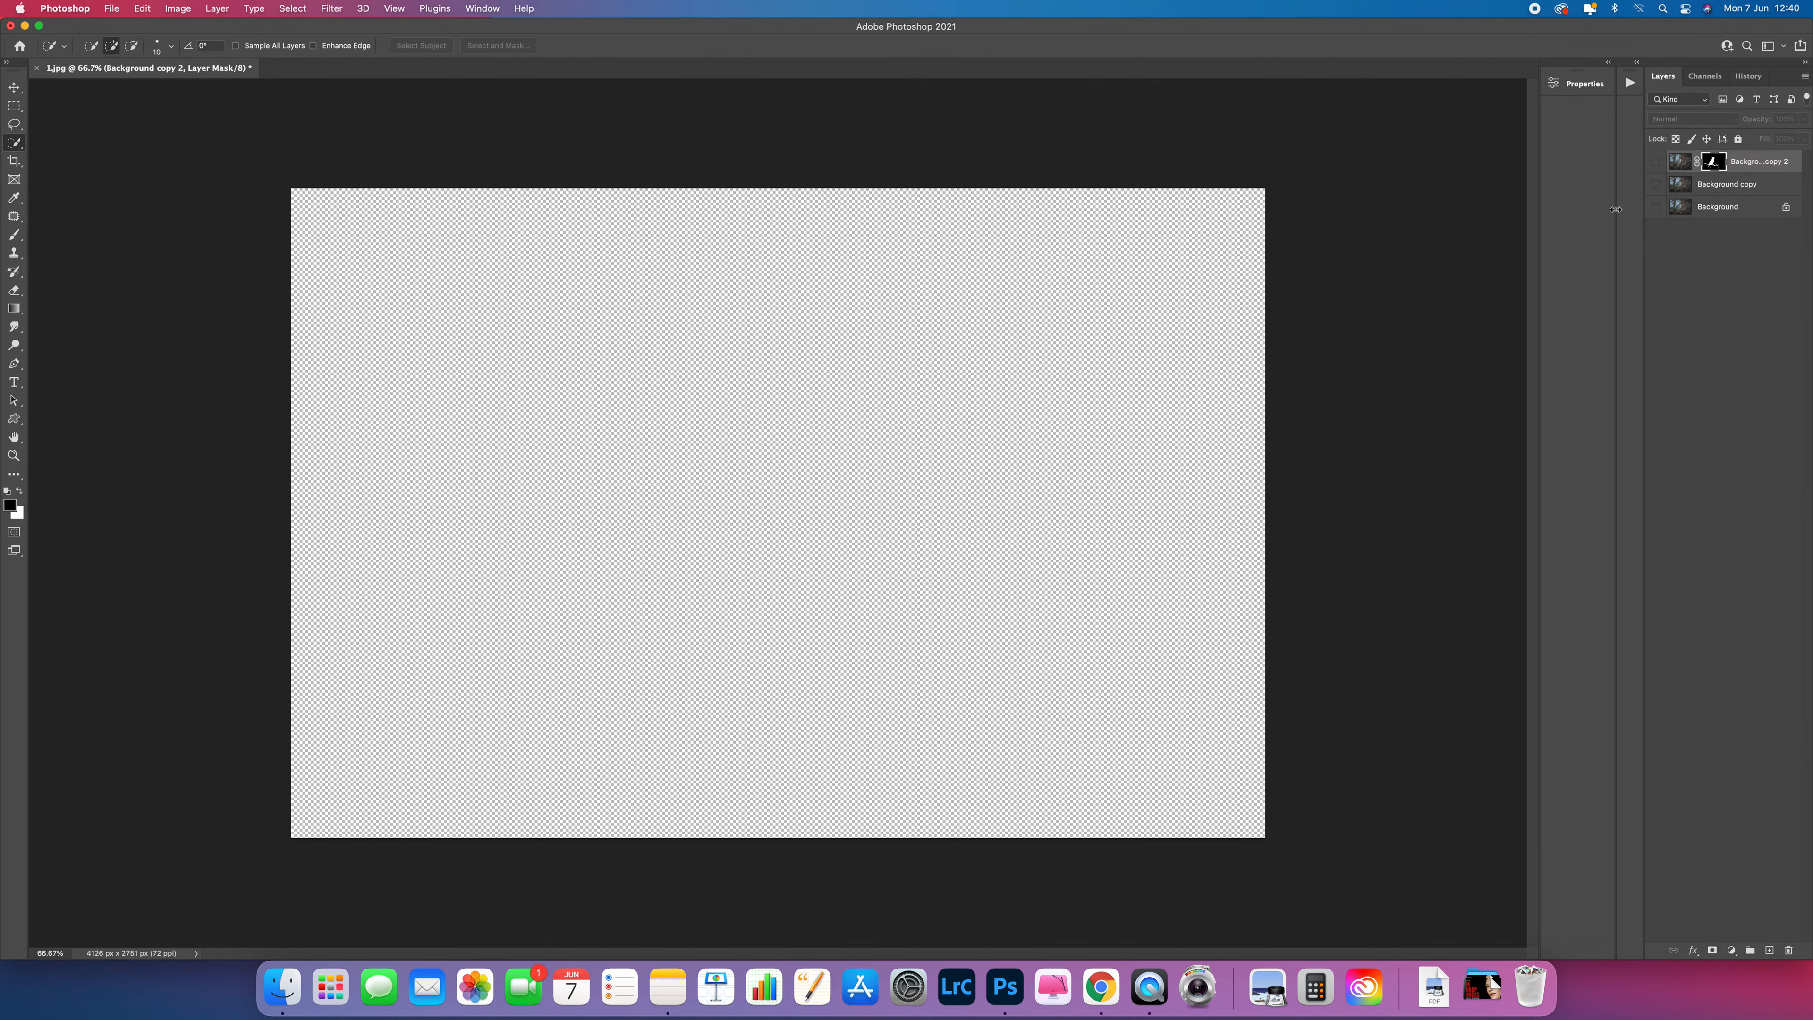
click(1656, 185)
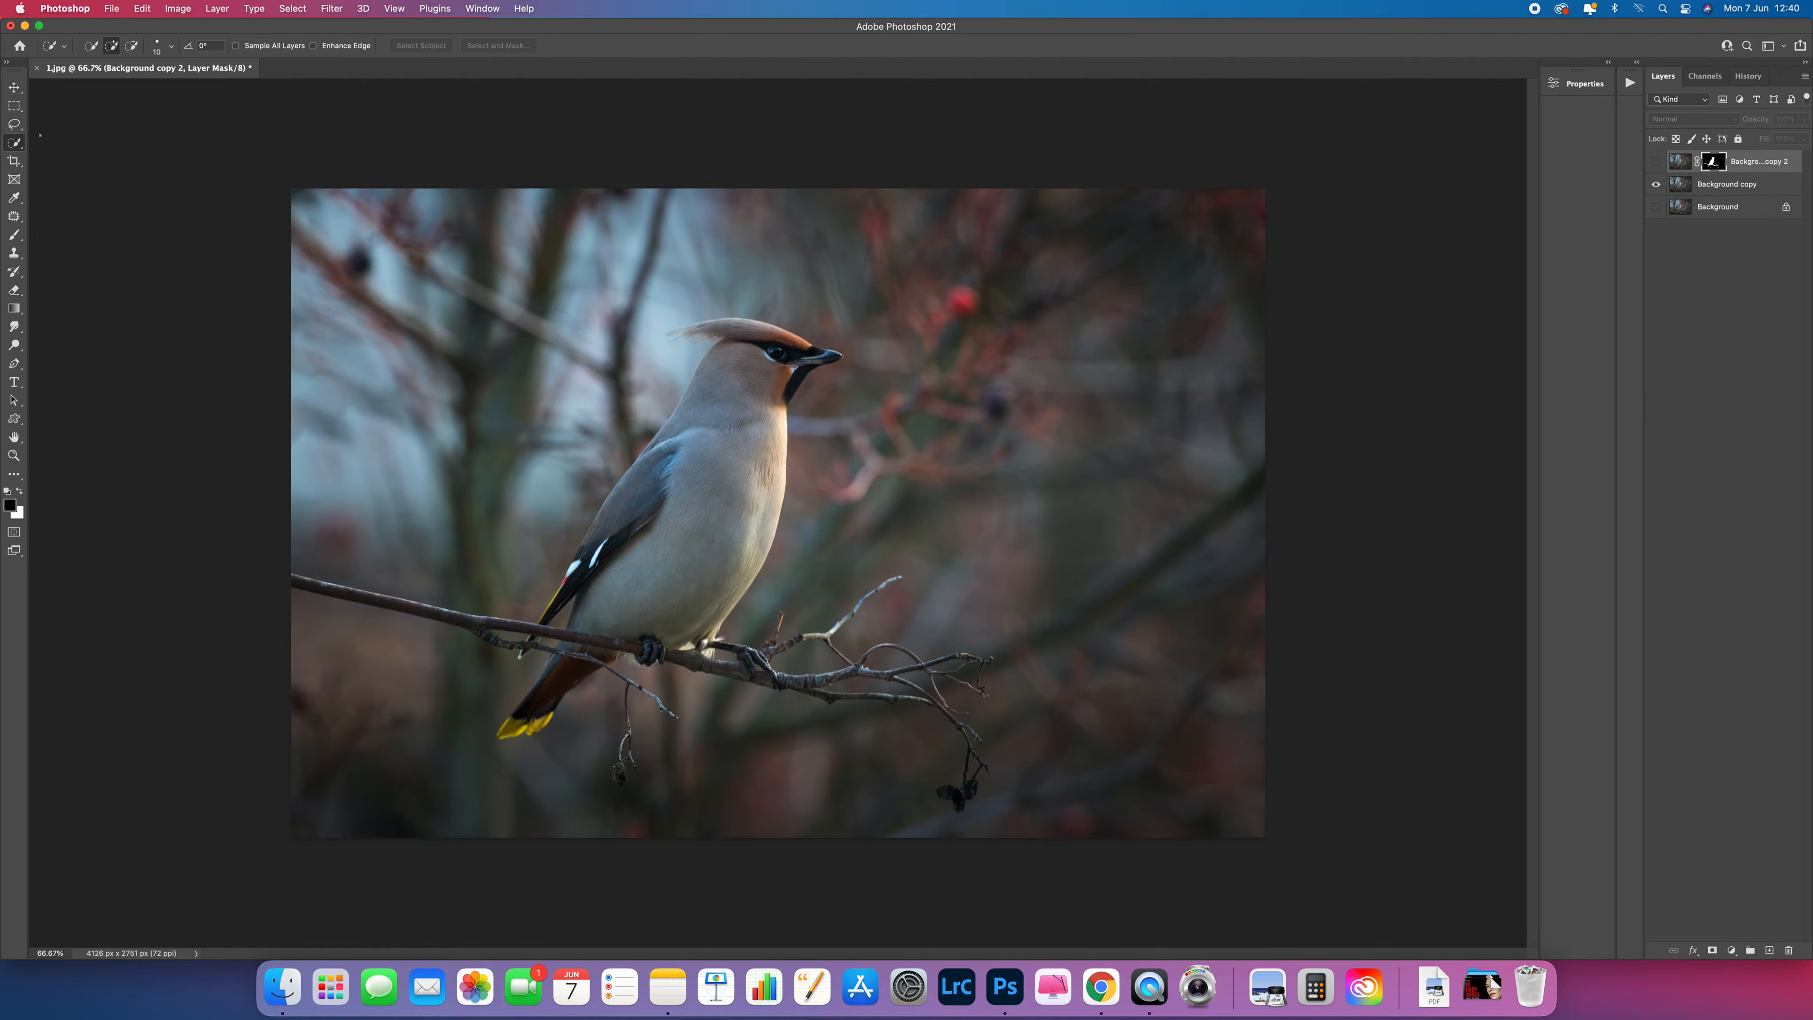
Draw a loose freehand Lasso selection around the bird, its tail and the whole branch.
click(11, 126)
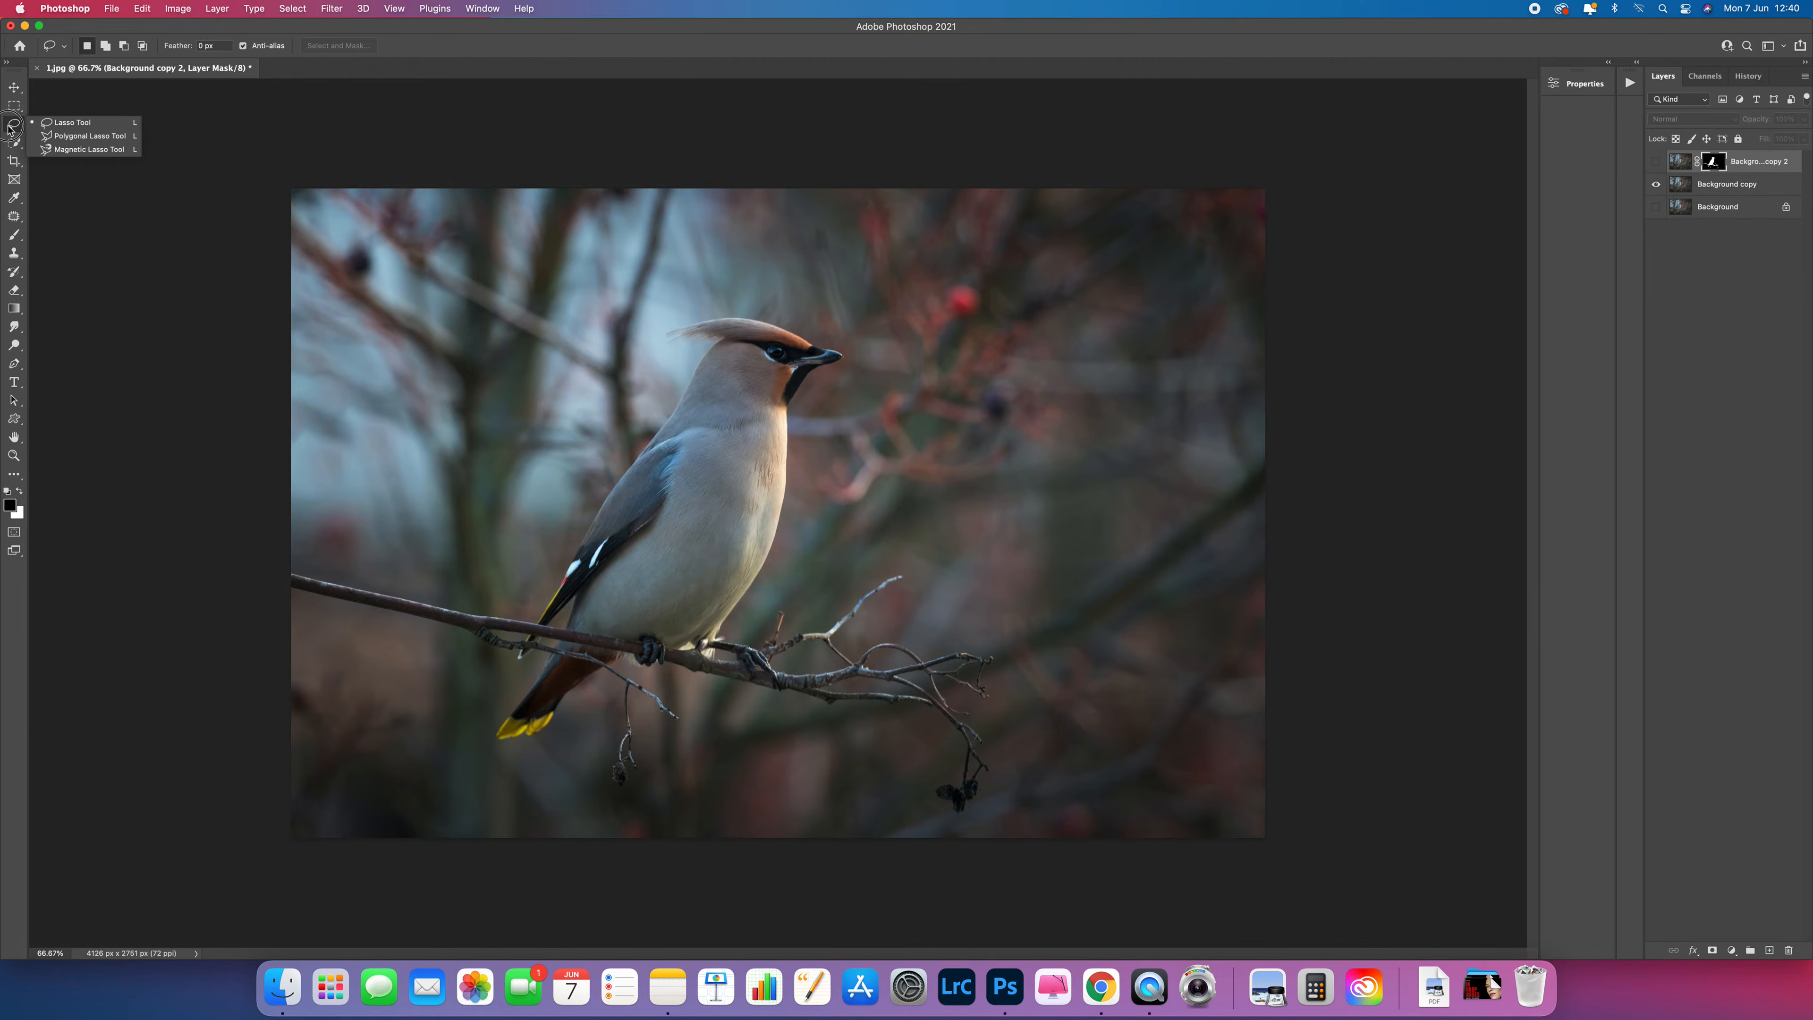
click(44, 126)
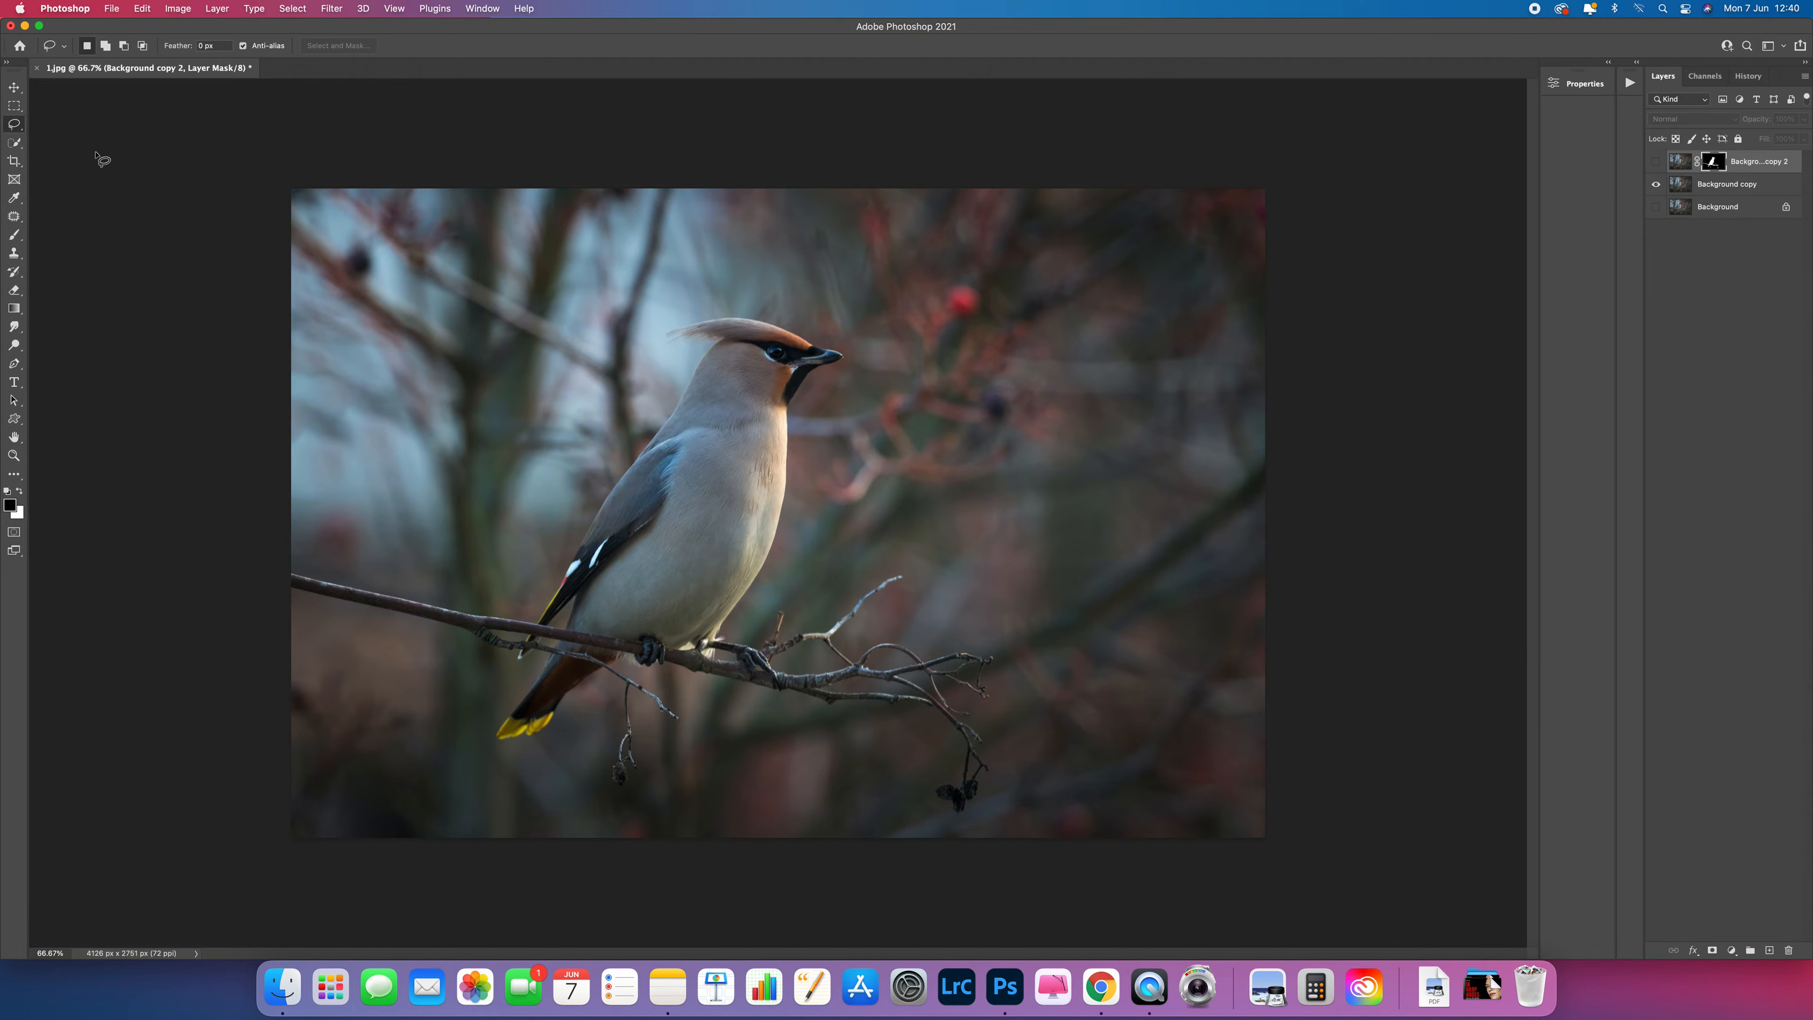
mouse_move(746, 706)
mouse_down()
mouse_move(911, 714)
mouse_move(925, 750)
mouse_move(910, 816)
mouse_move(973, 823)
mouse_move(1006, 779)
mouse_move(983, 721)
mouse_move(1001, 631)
mouse_move(857, 622)
mouse_move(905, 559)
mouse_move(758, 626)
mouse_move(809, 397)
mouse_move(851, 346)
mouse_move(785, 318)
mouse_move(656, 319)
mouse_move(648, 366)
mouse_move(674, 375)
mouse_move(533, 594)
mouse_move(294, 557)
mouse_move(278, 587)
mouse_move(457, 662)
mouse_move(518, 666)
mouse_move(485, 707)
mouse_move(469, 783)
mouse_move(572, 762)
mouse_move(601, 700)
mouse_move(582, 797)
mouse_move(669, 808)
mouse_move(716, 706)
mouse_up()
Replace the lassoed bird and branch on the Background copy layer with a content-aware Fill and deselect.
click(142, 8)
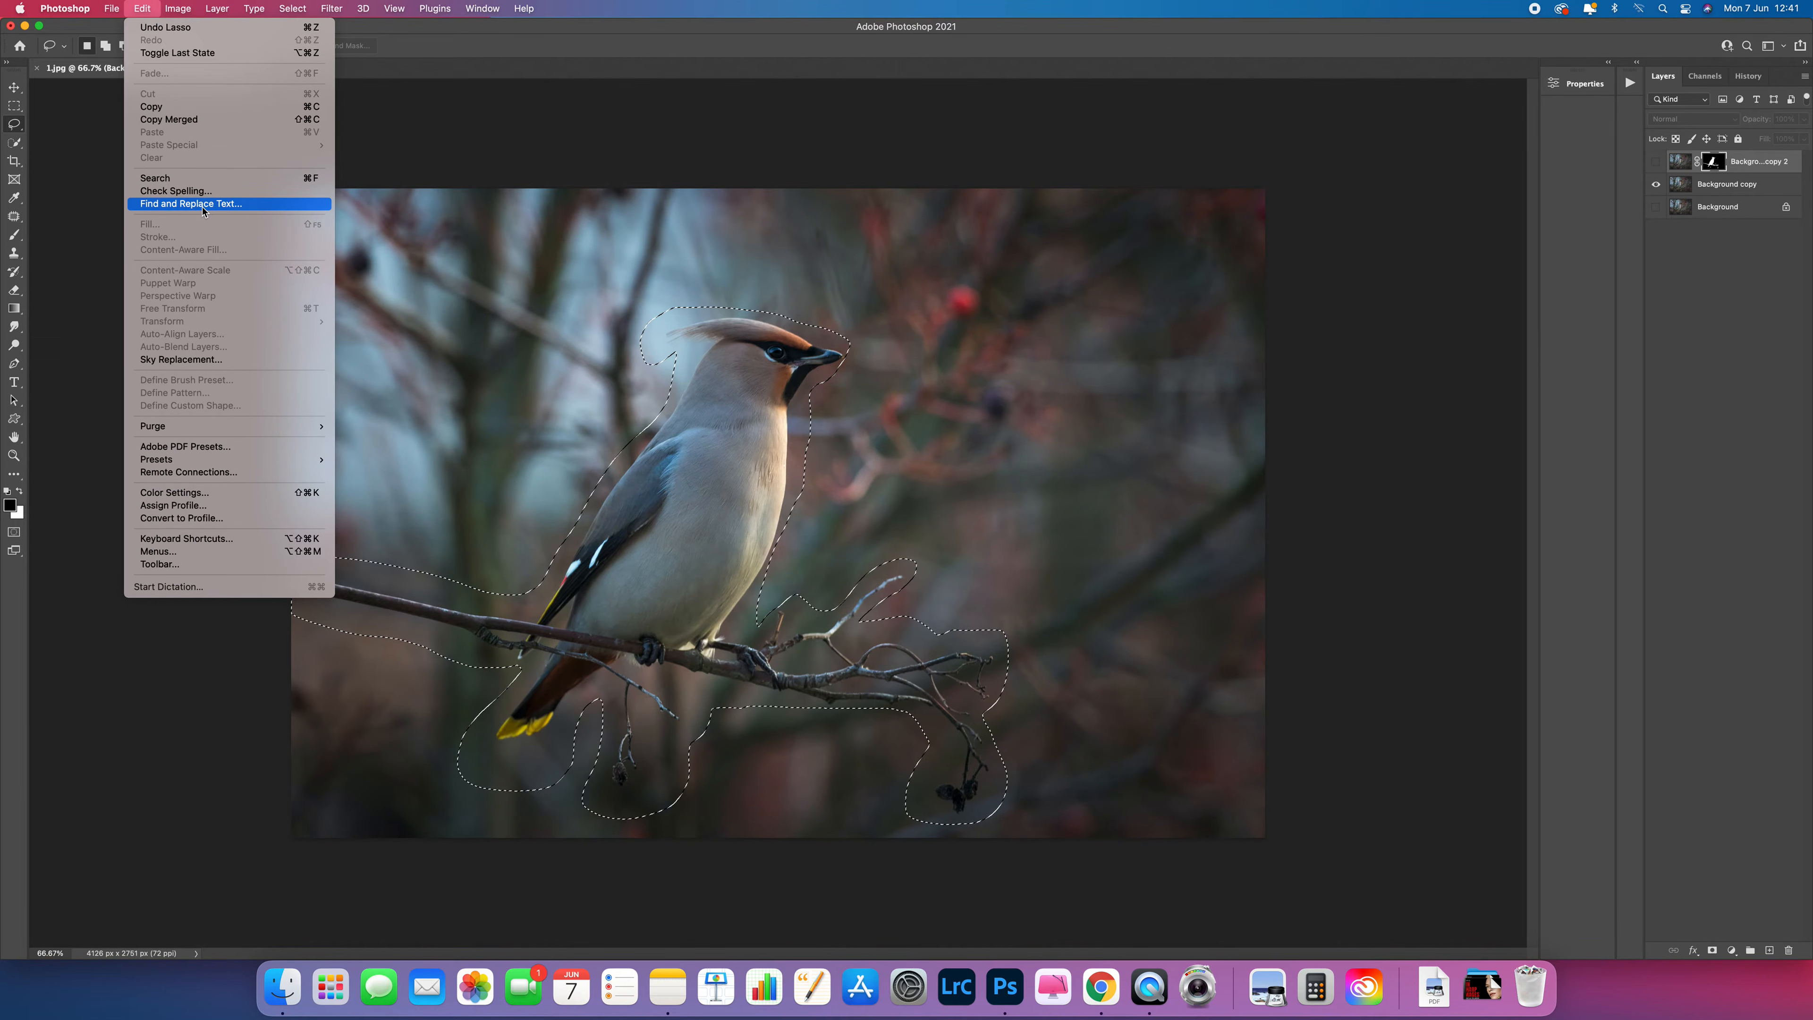
click(145, 7)
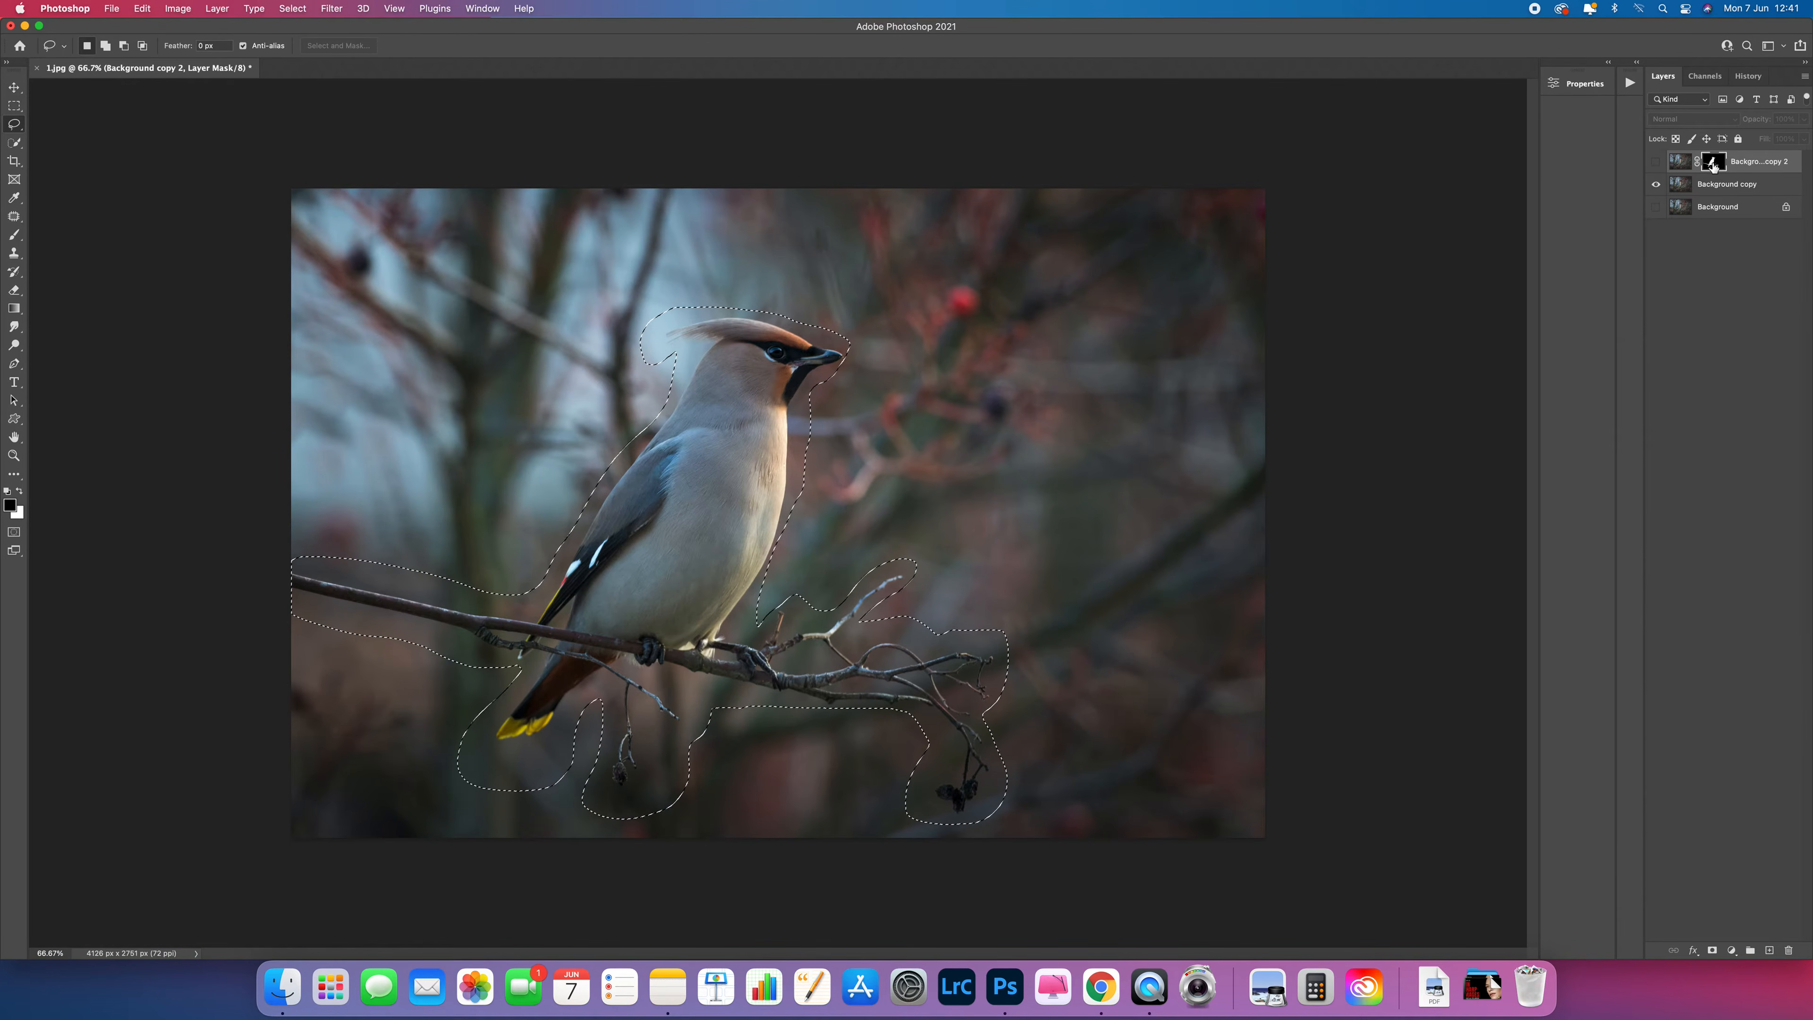
click(1681, 187)
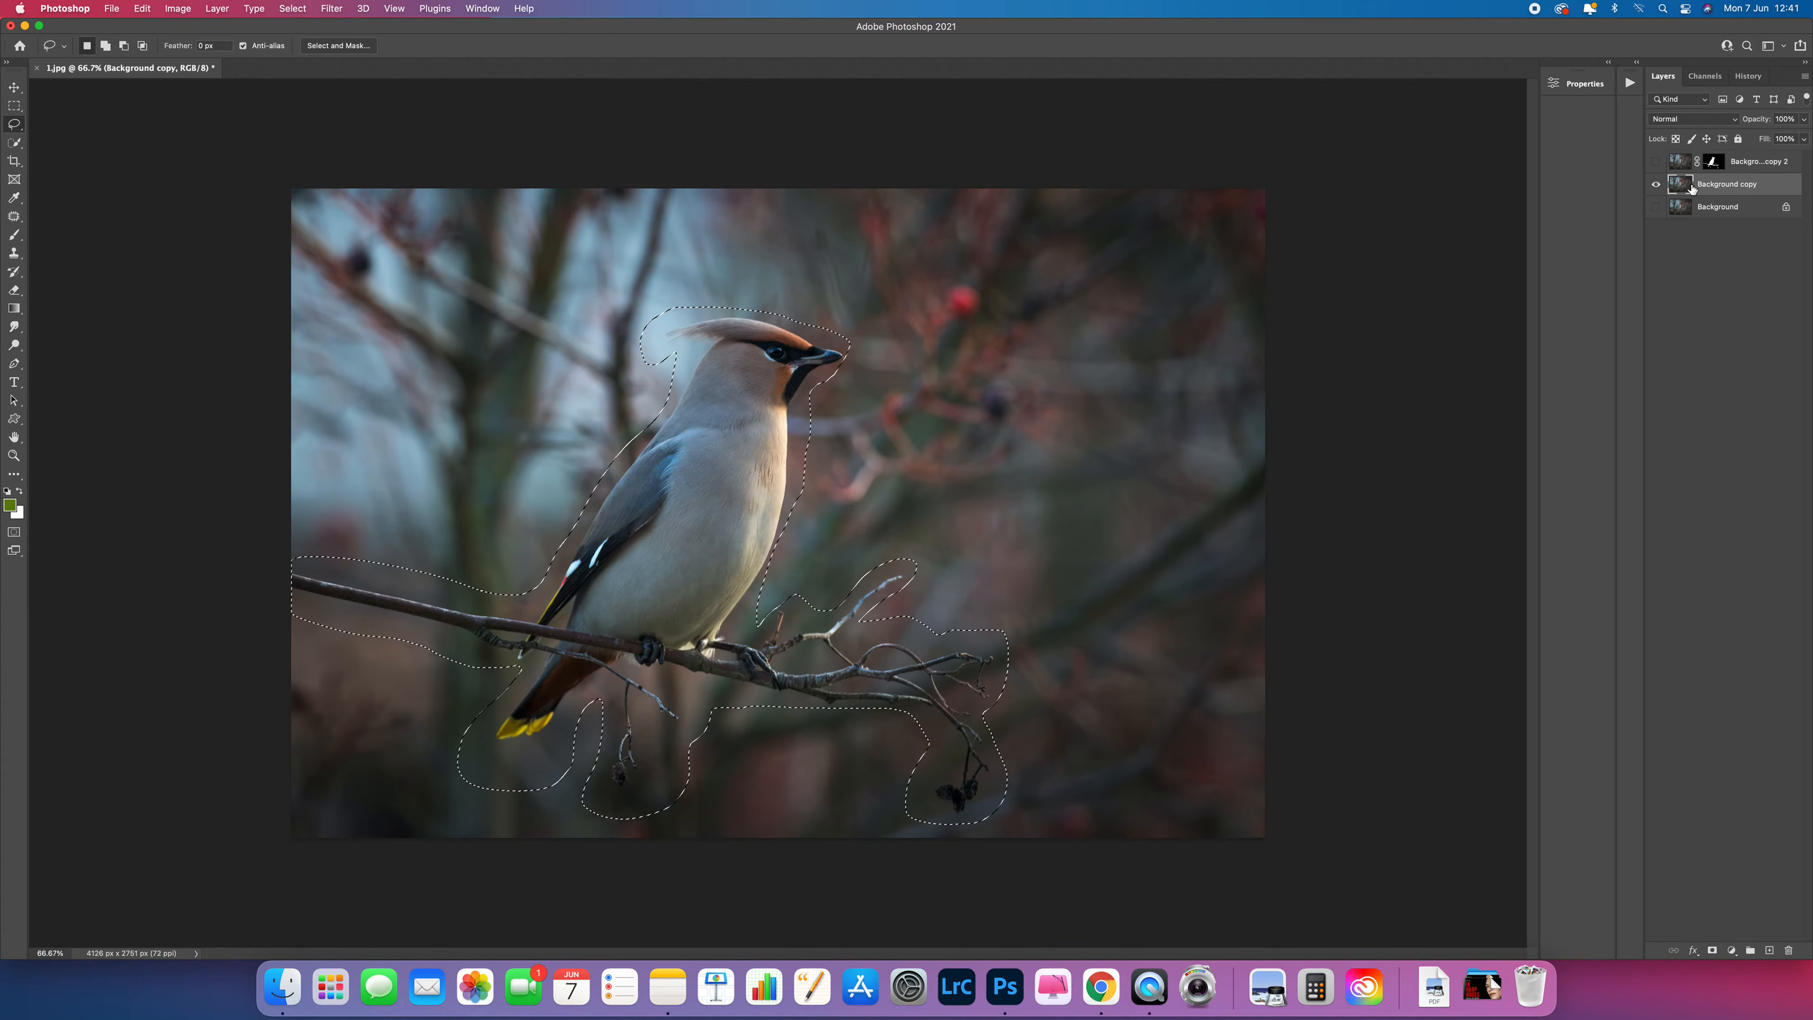
click(142, 8)
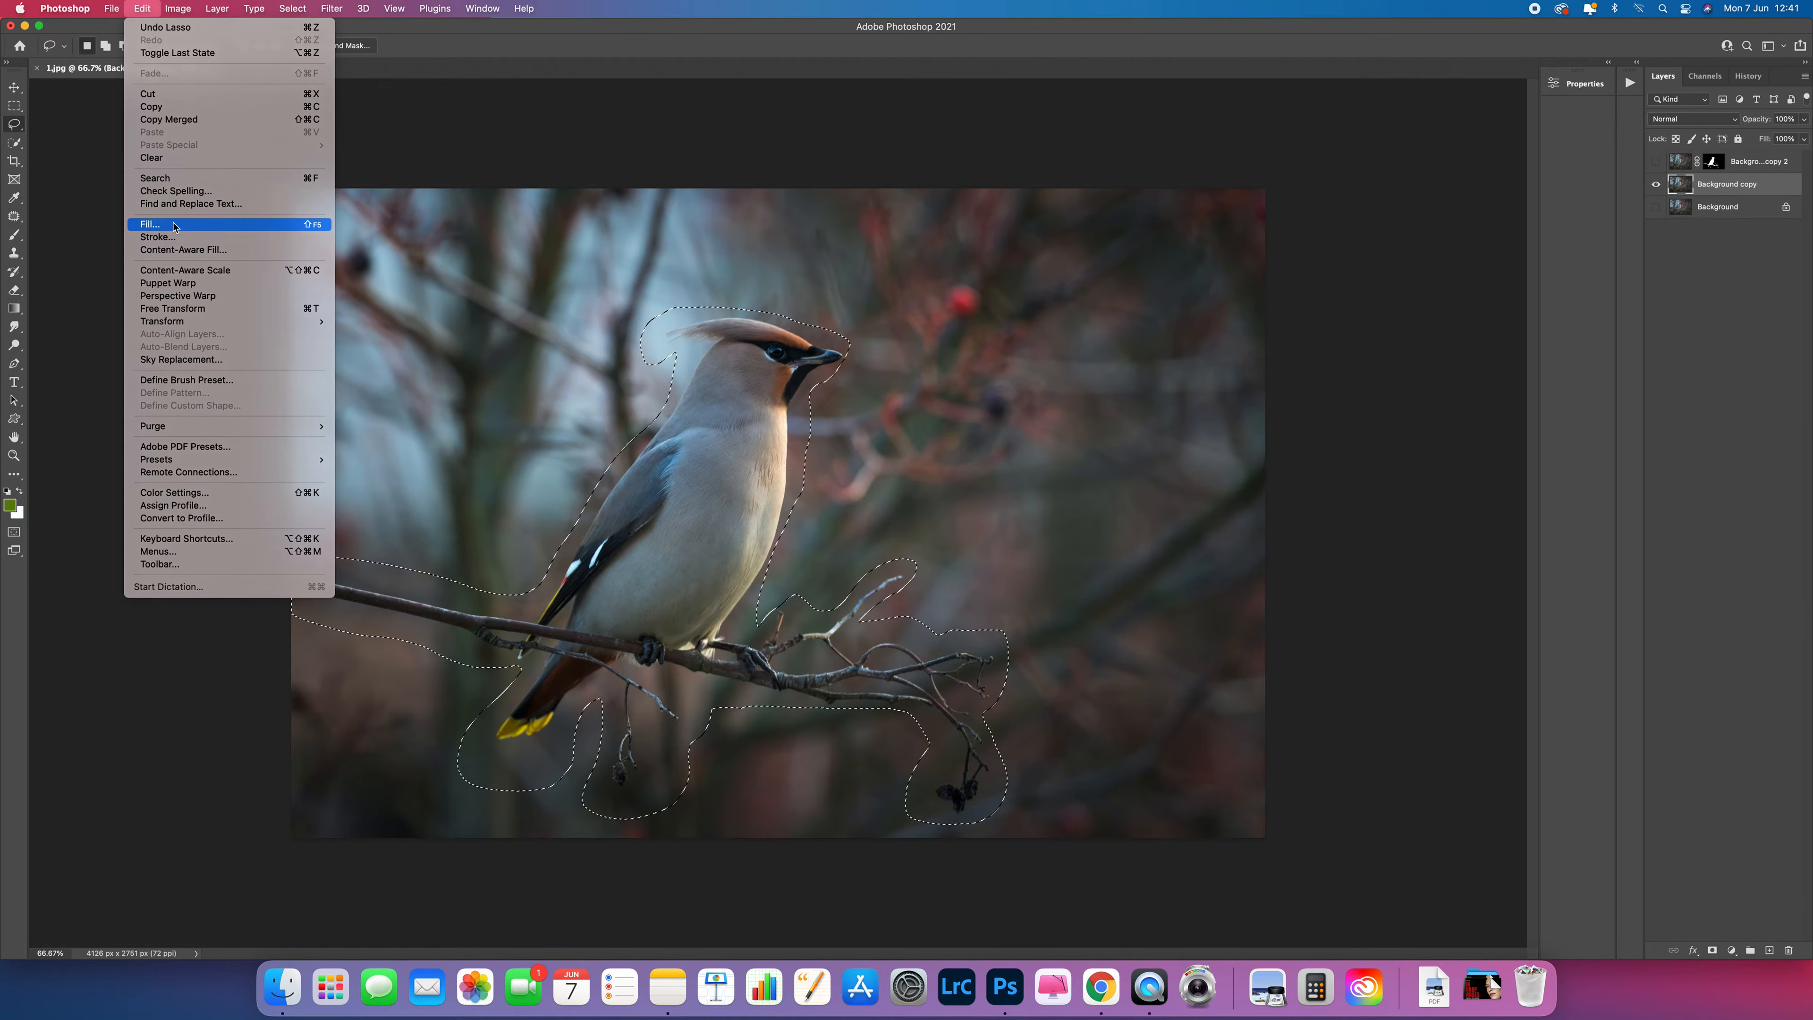
click(154, 223)
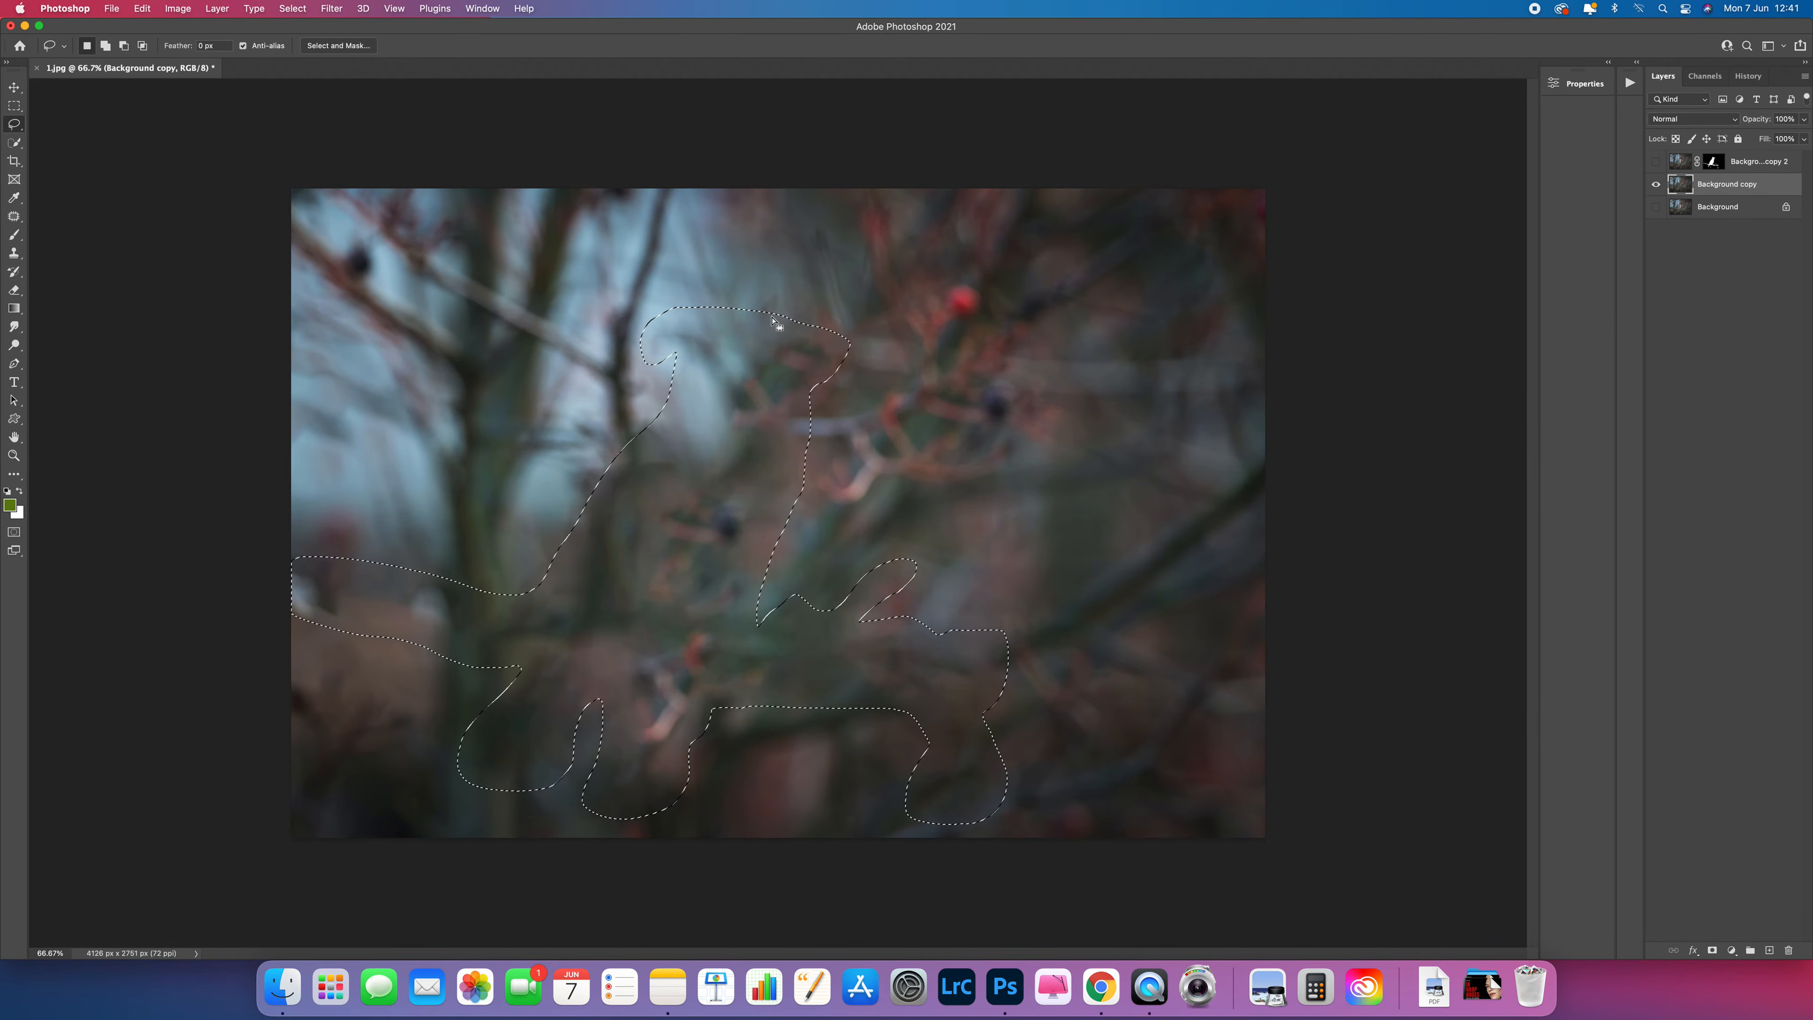
key(super+d)
click(1655, 162)
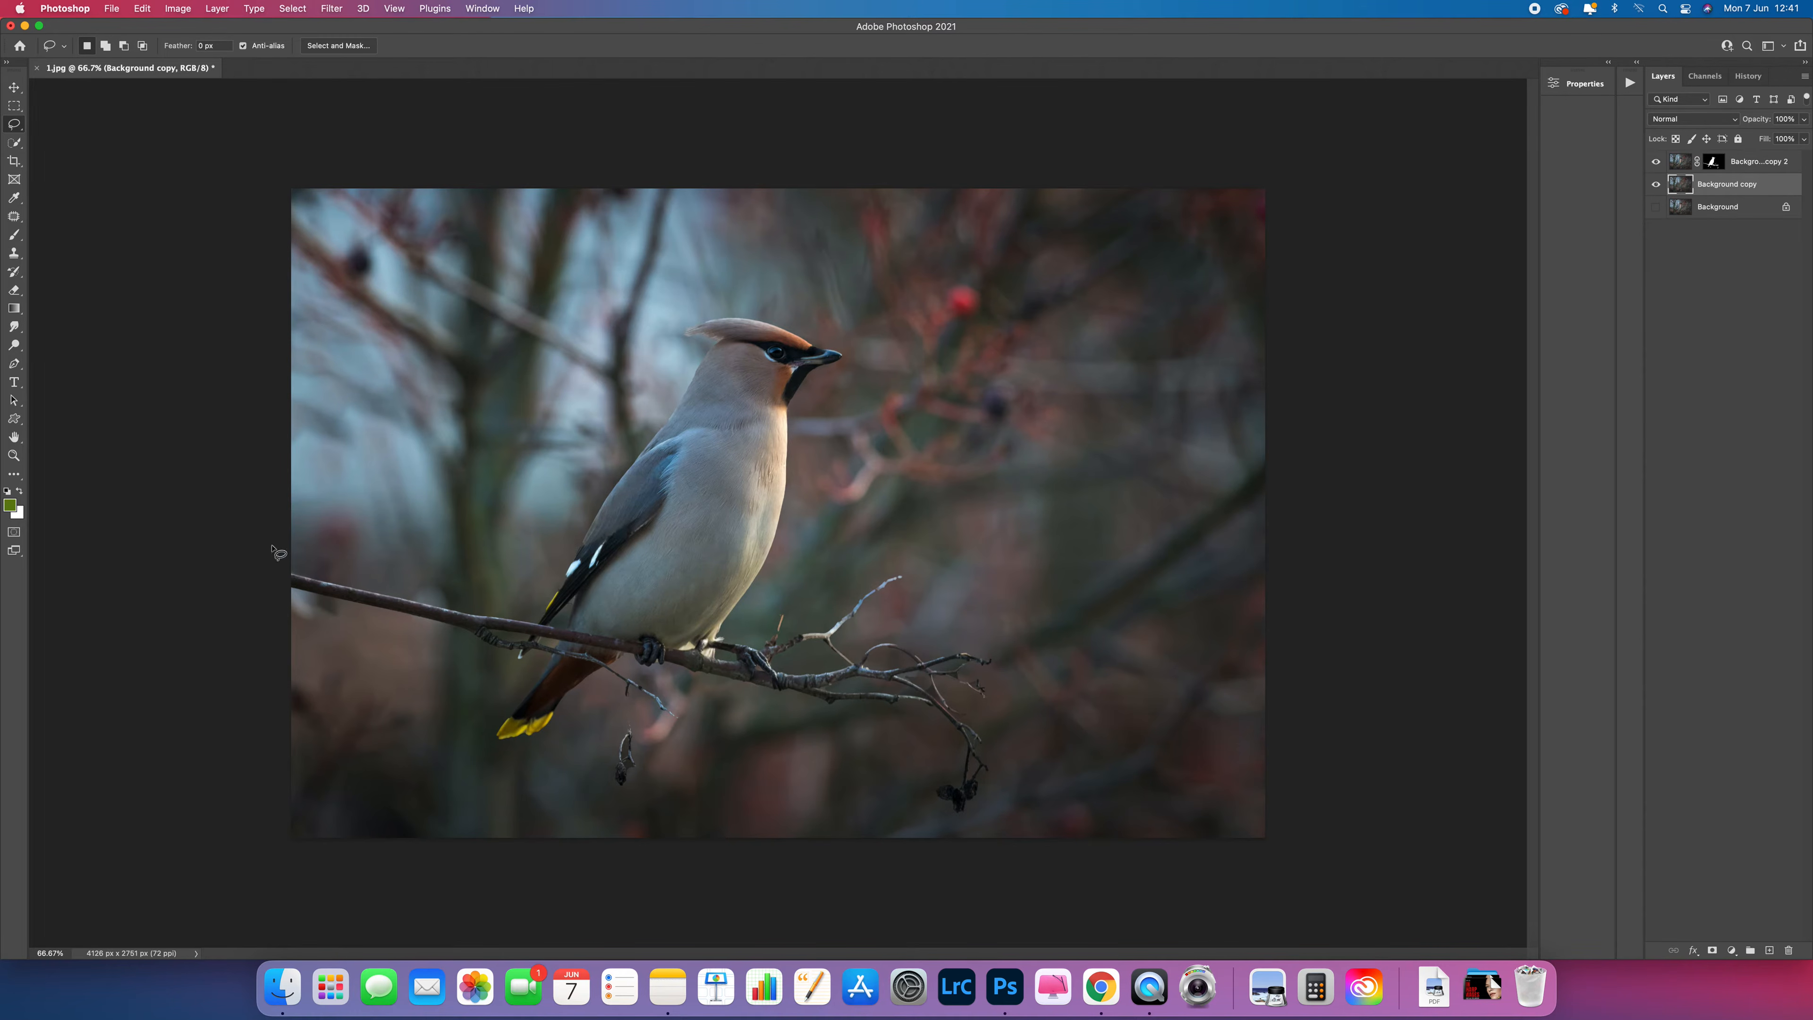
click(1655, 162)
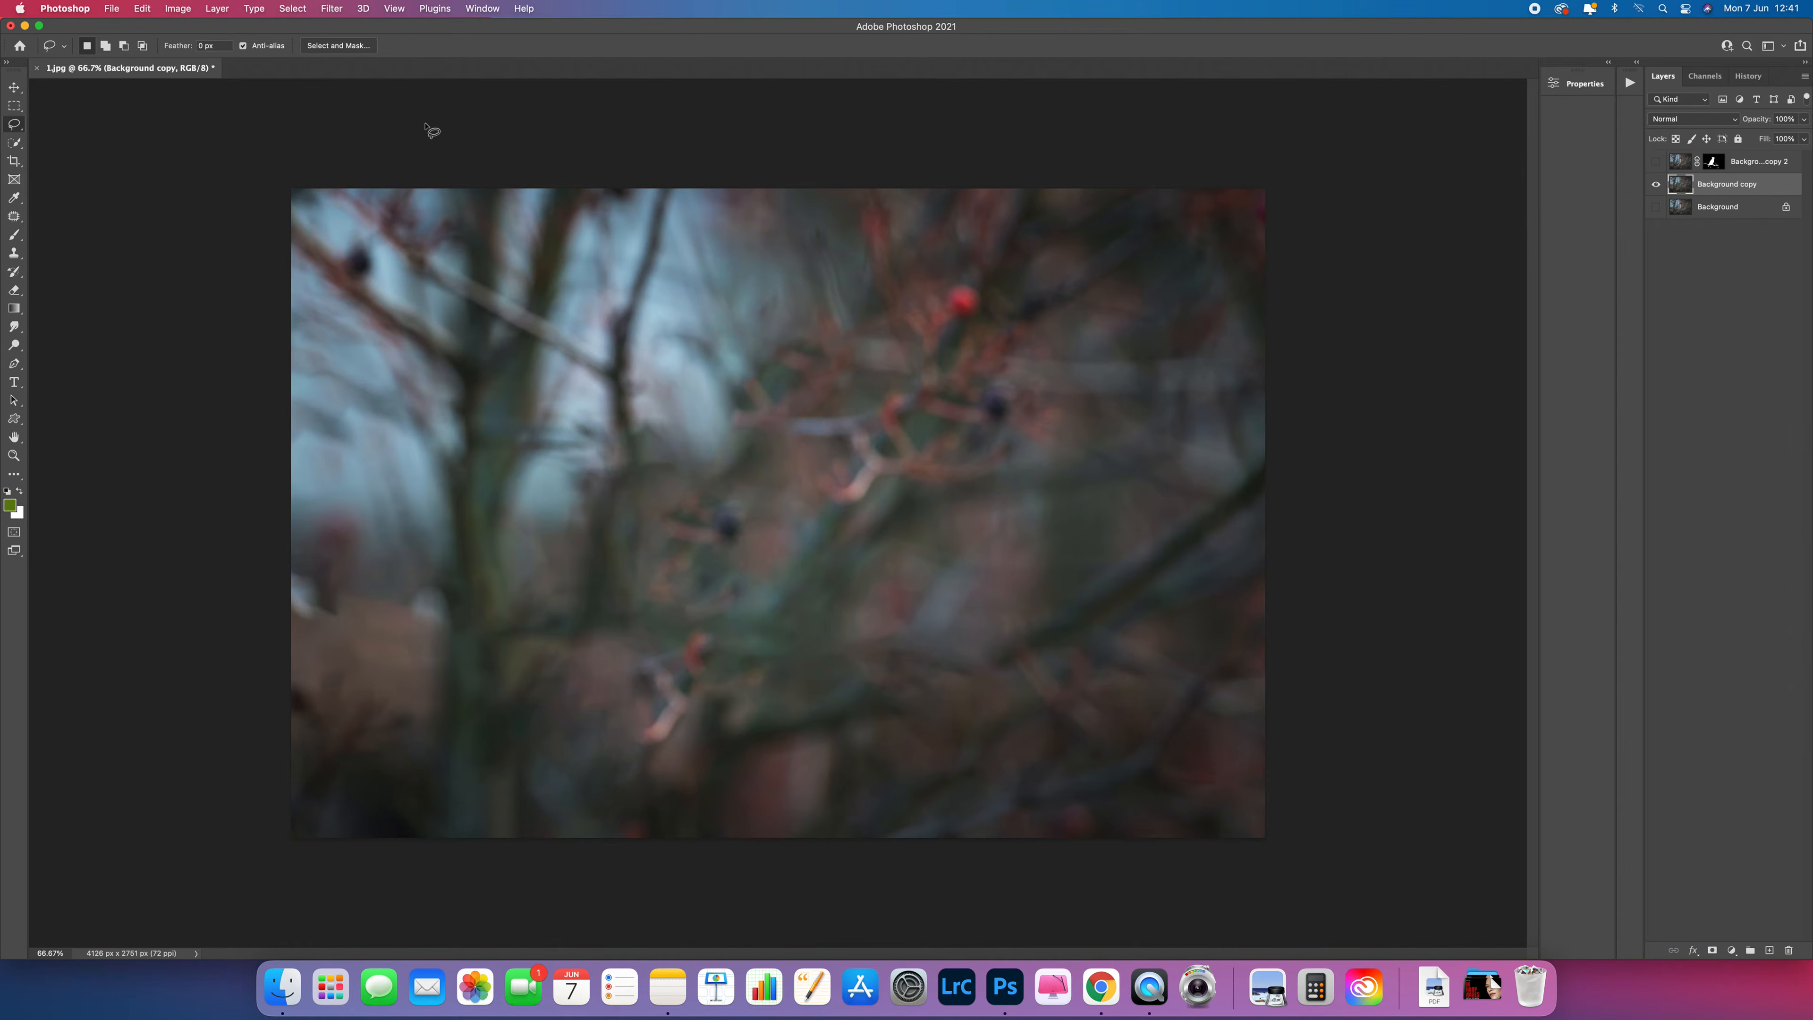
Apply a Lens Blur with a Hexagon (6) iris and a radius of 100 to the Background copy layer.
click(339, 11)
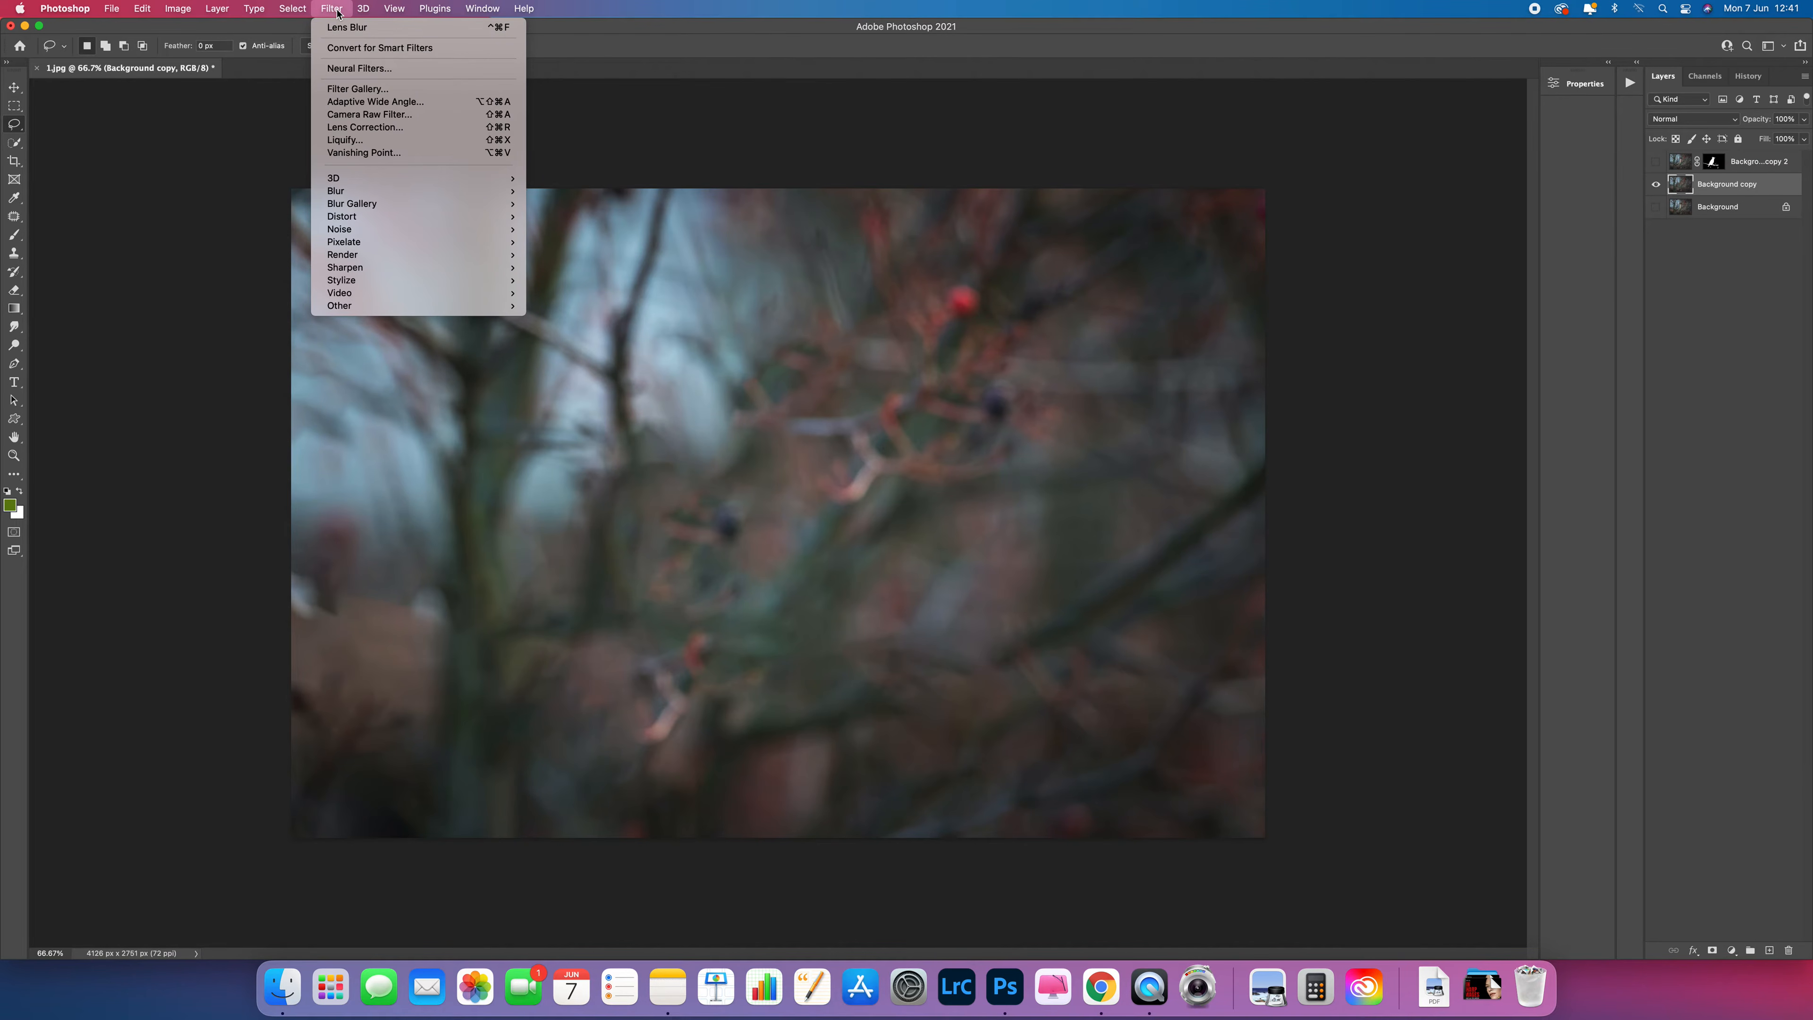
mouse_move(351, 195)
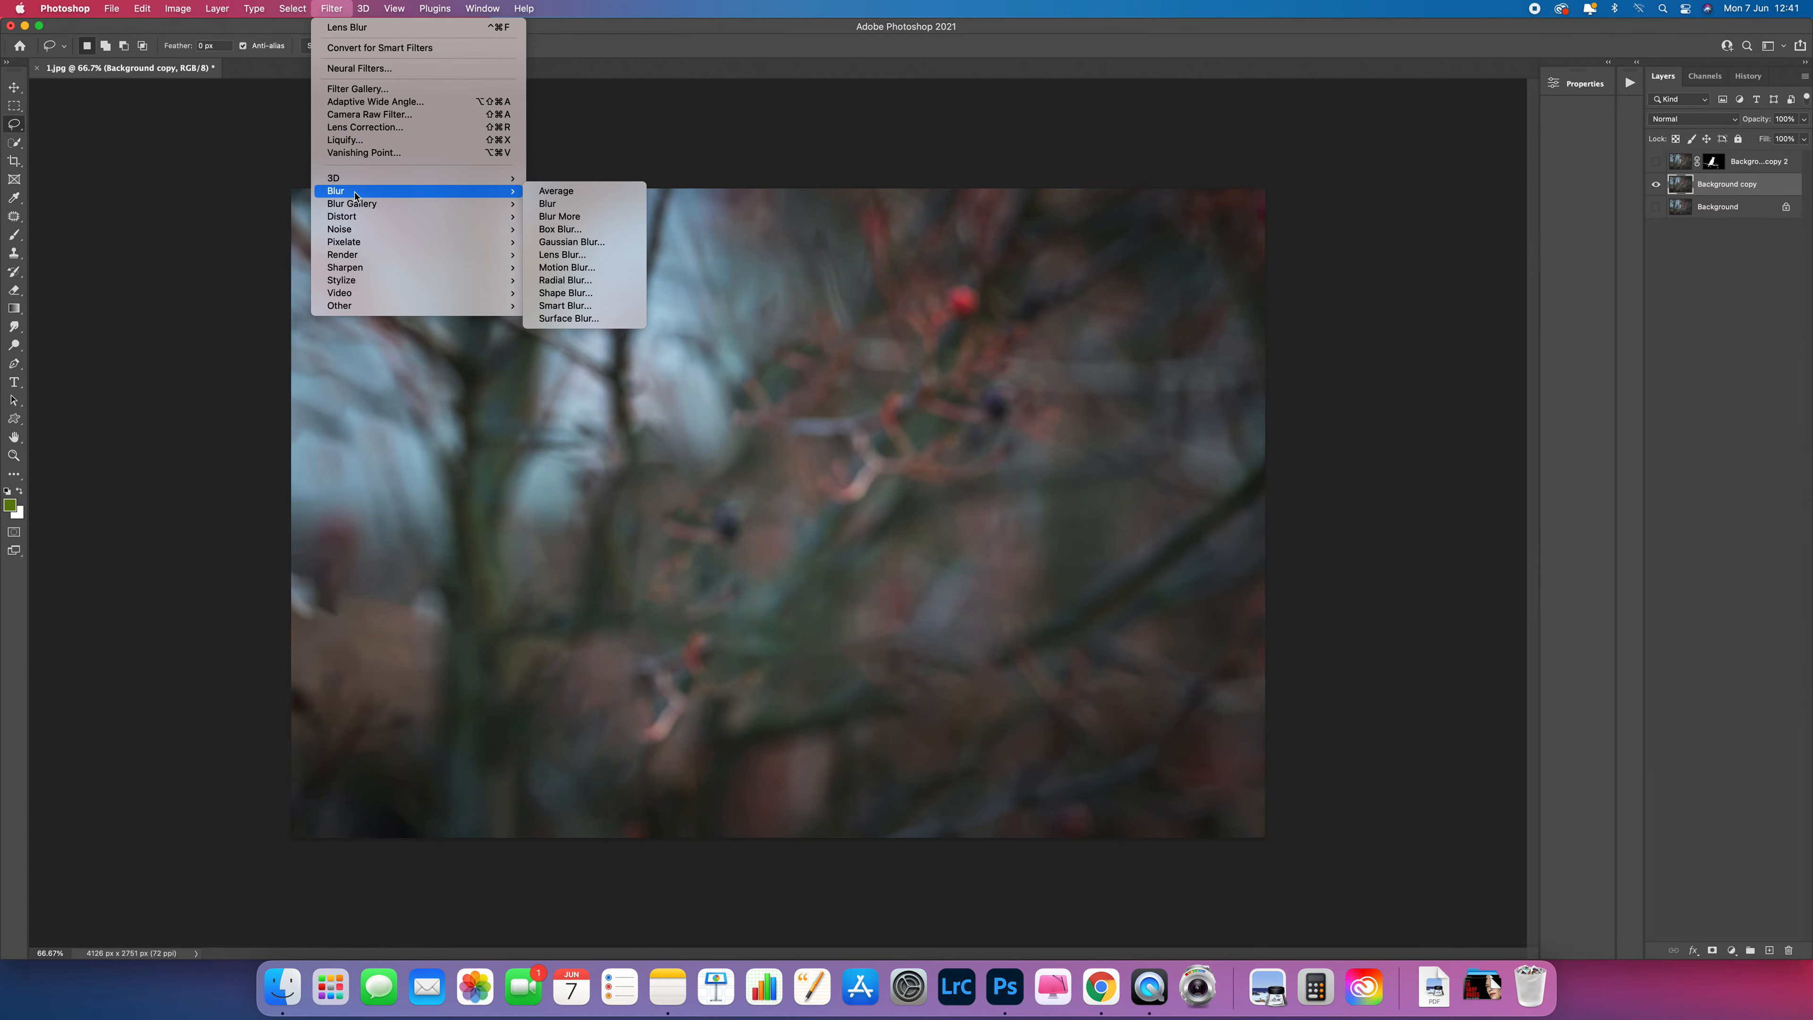
click(585, 256)
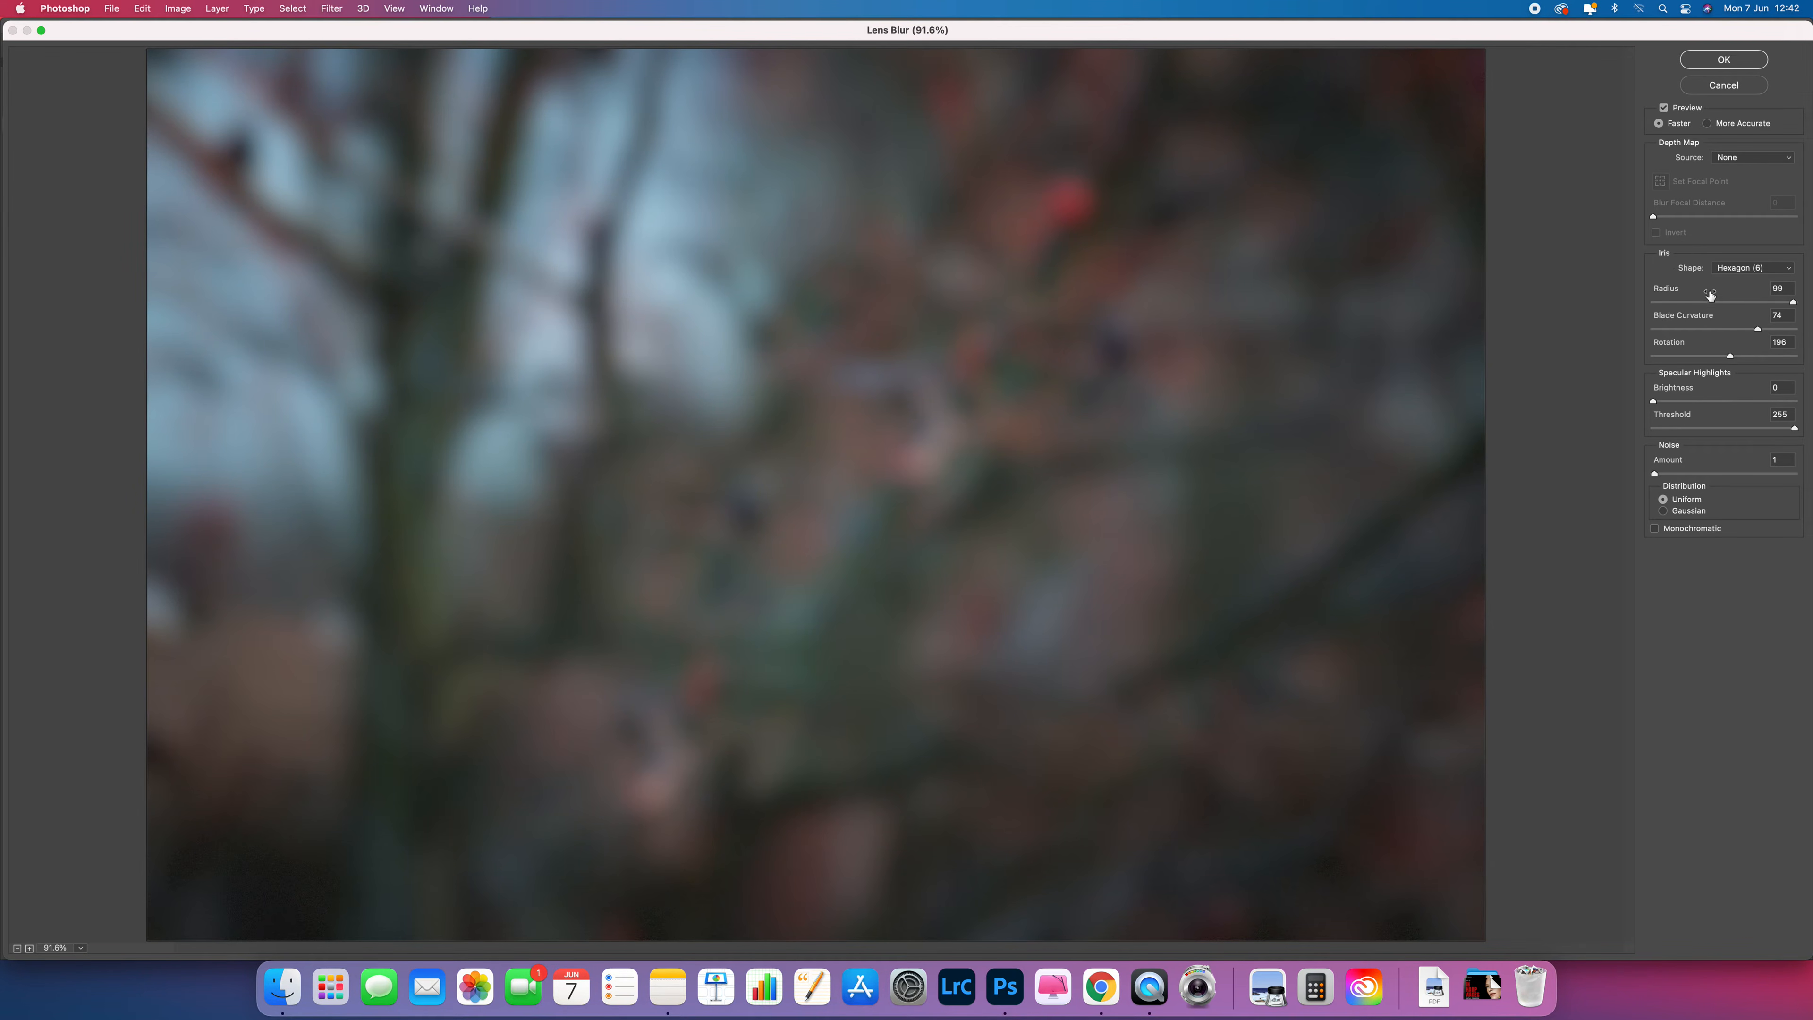
click(1750, 270)
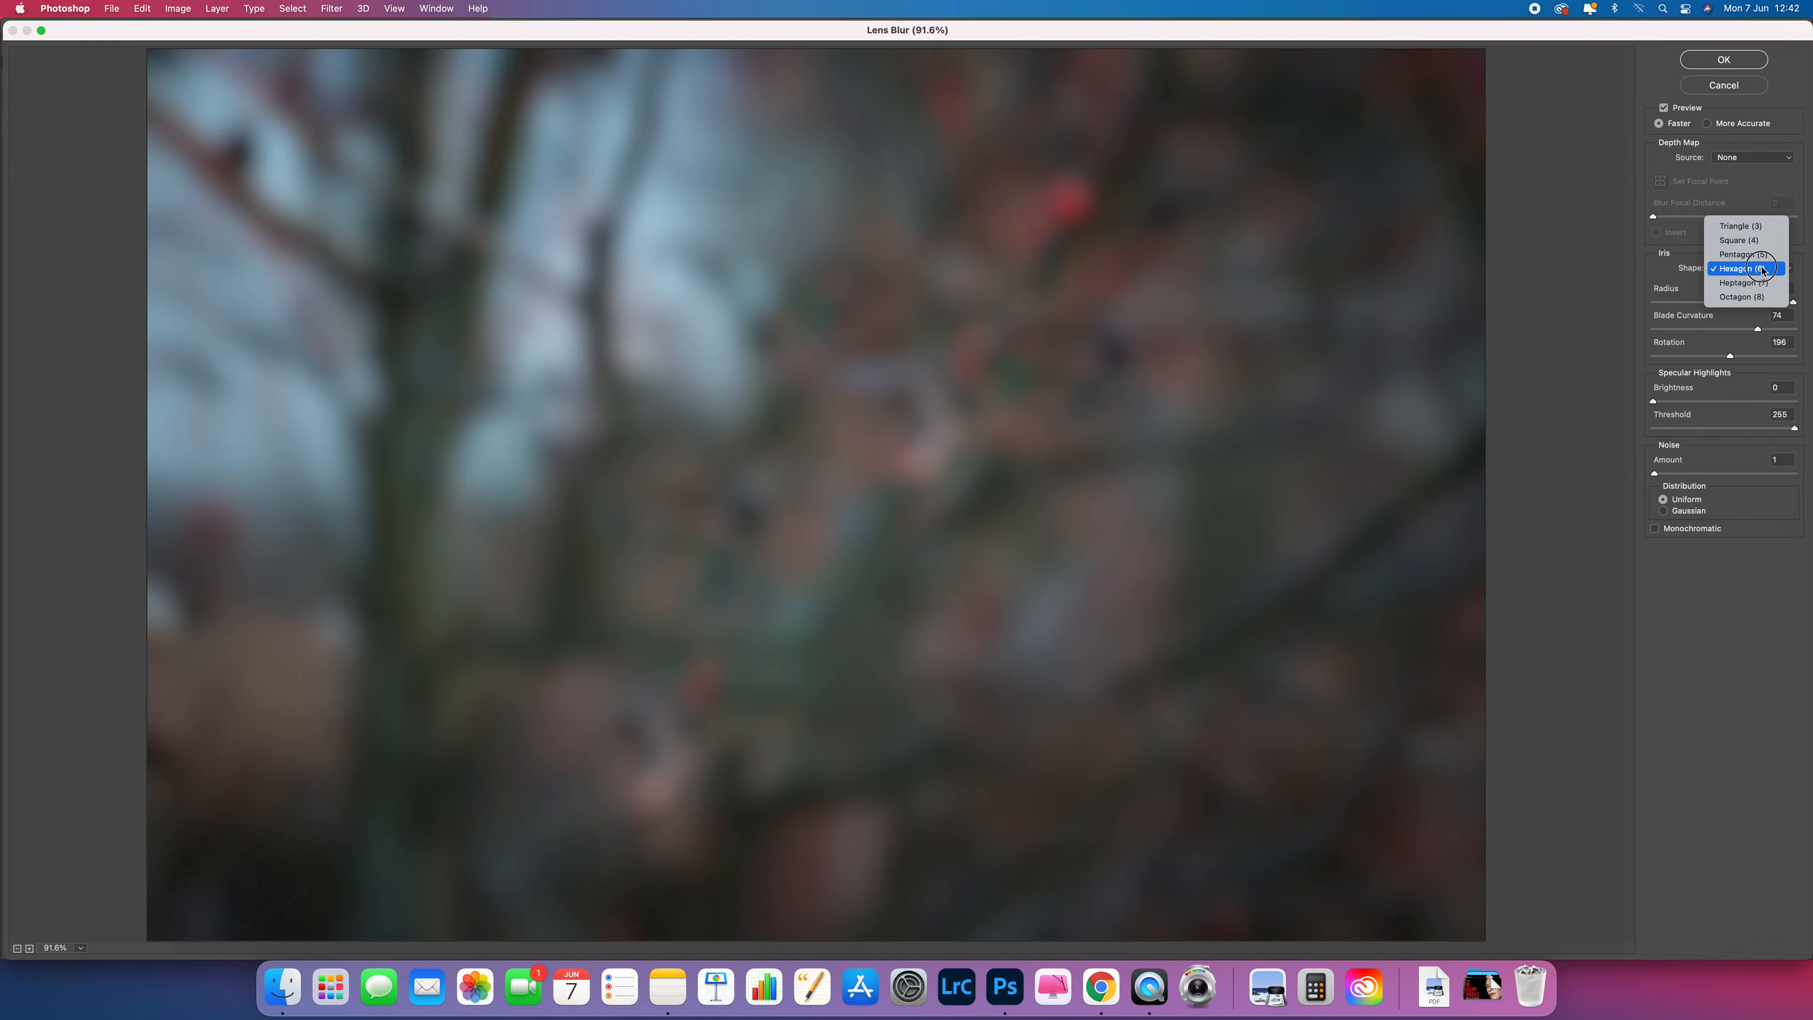
click(1762, 270)
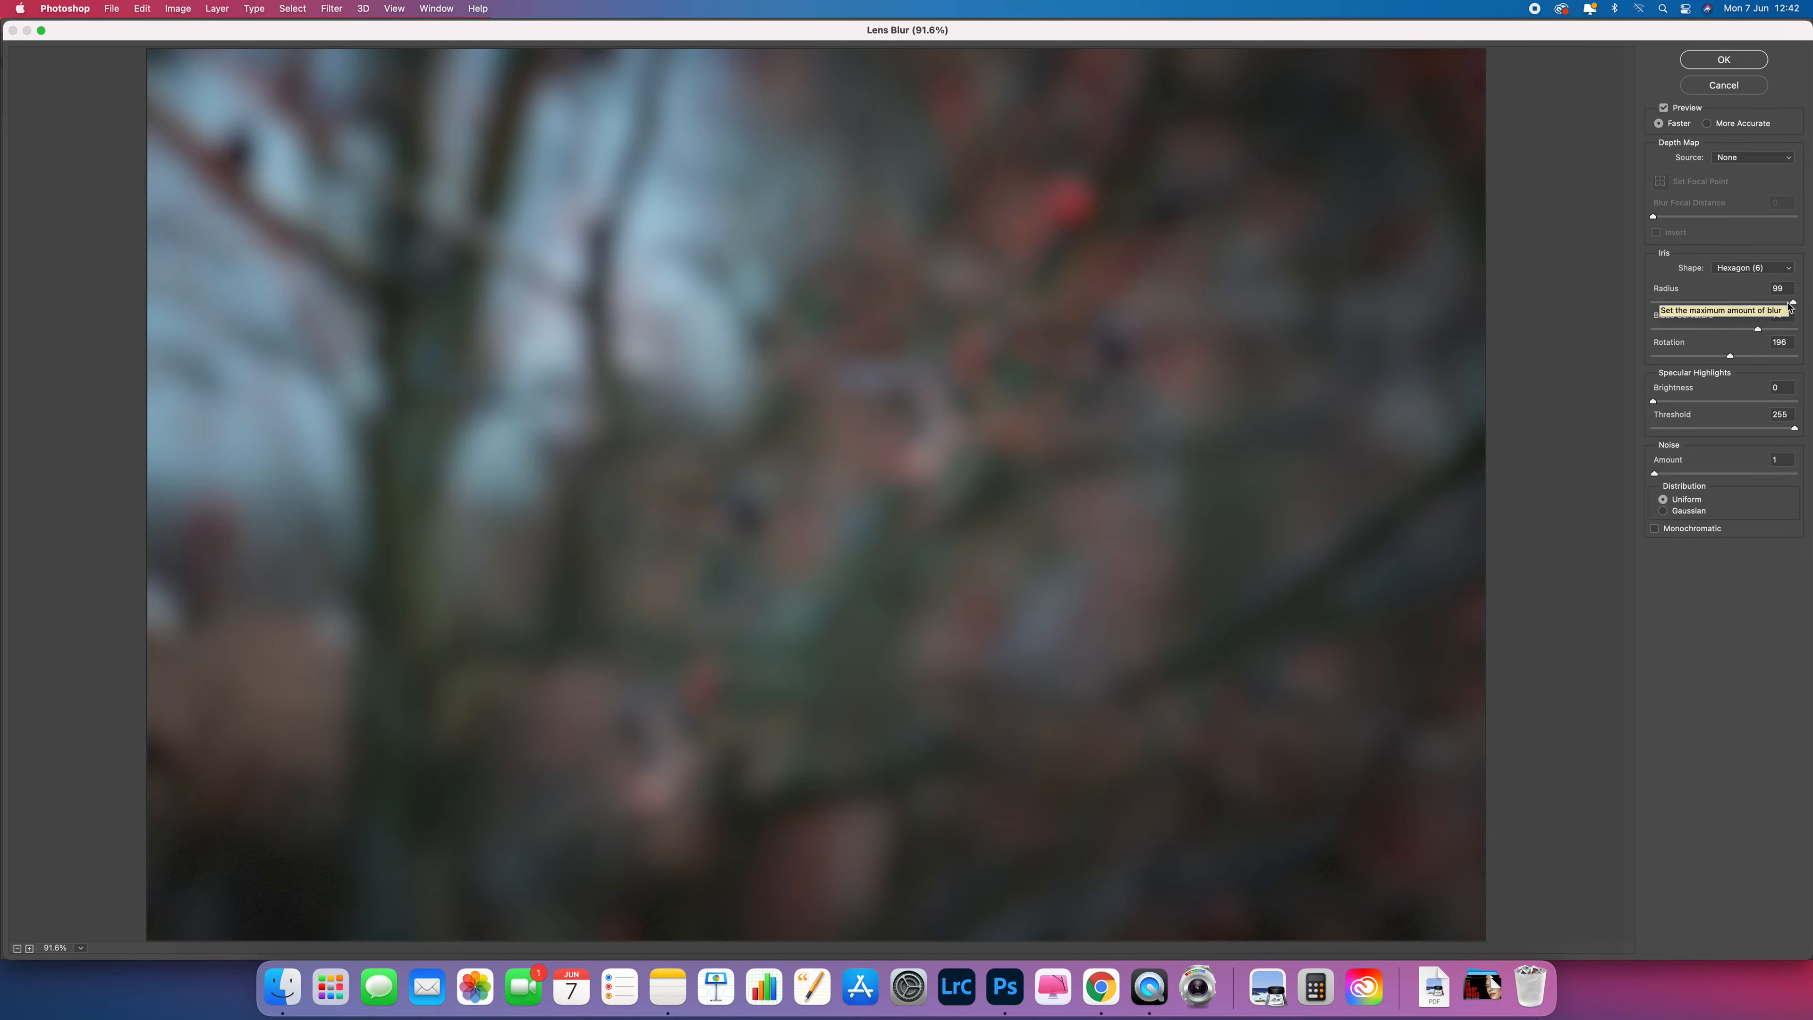
drag(1794, 305, 1799, 305)
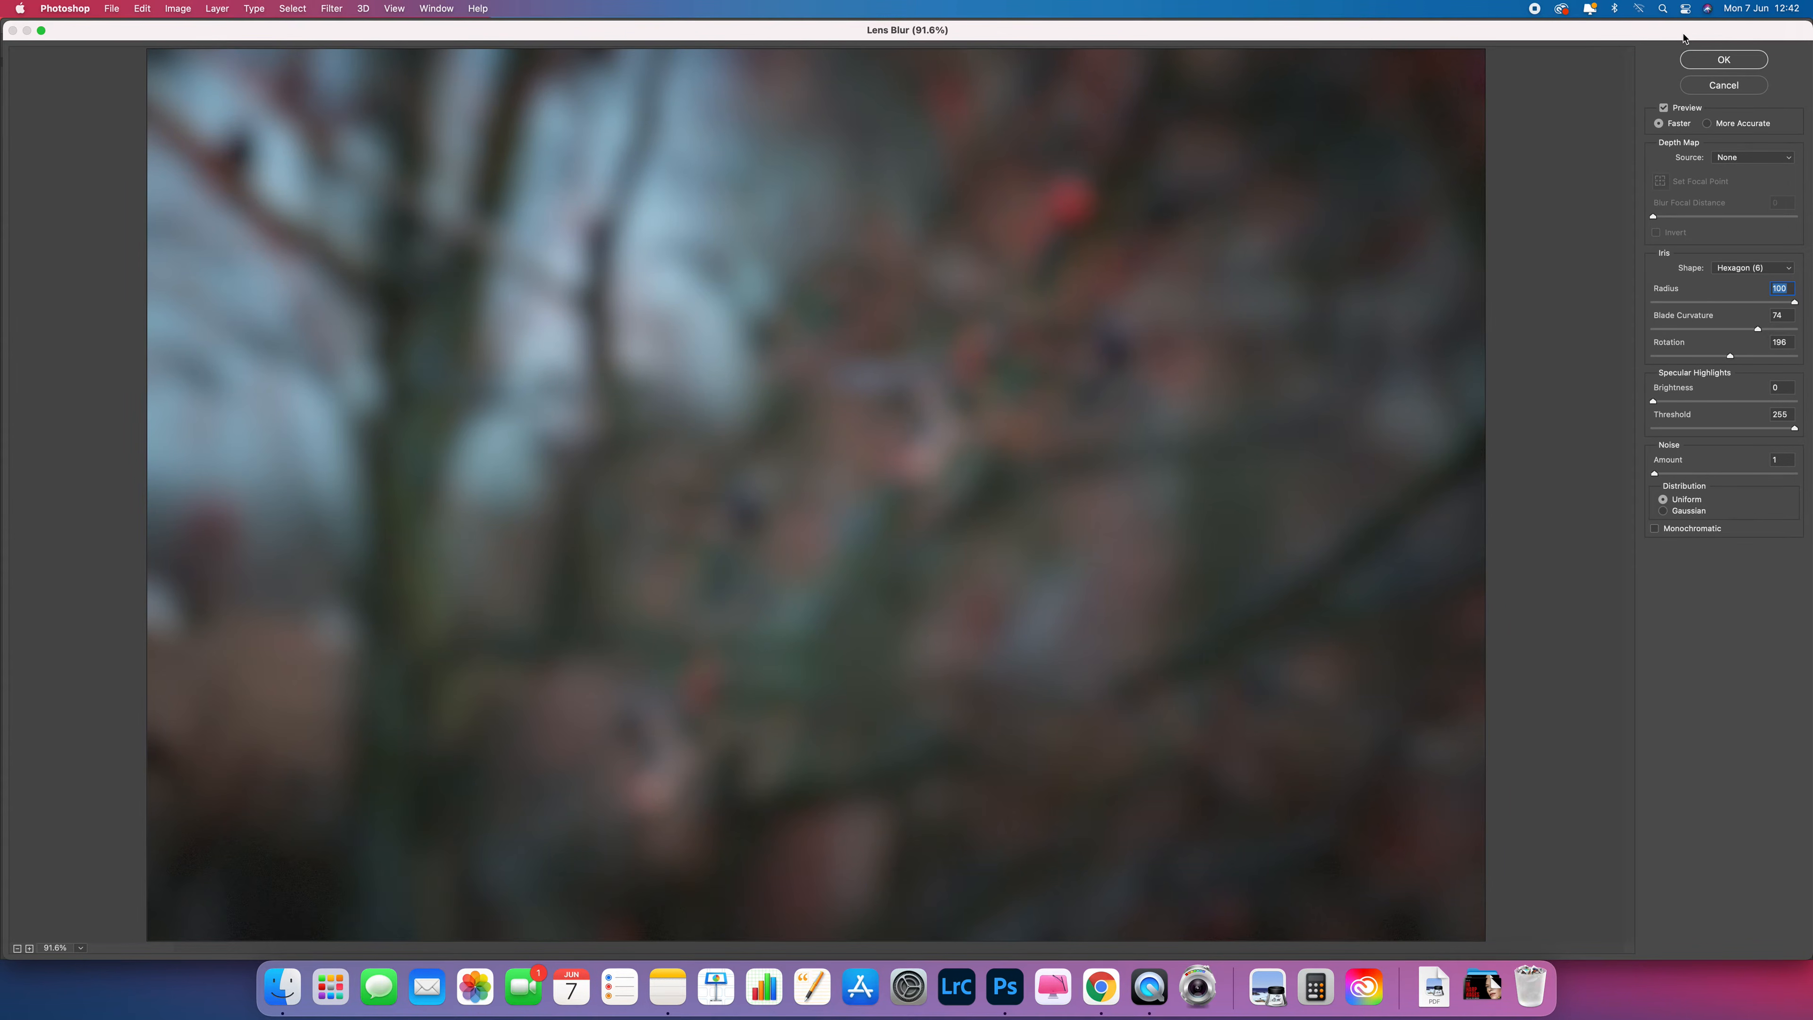
click(1733, 57)
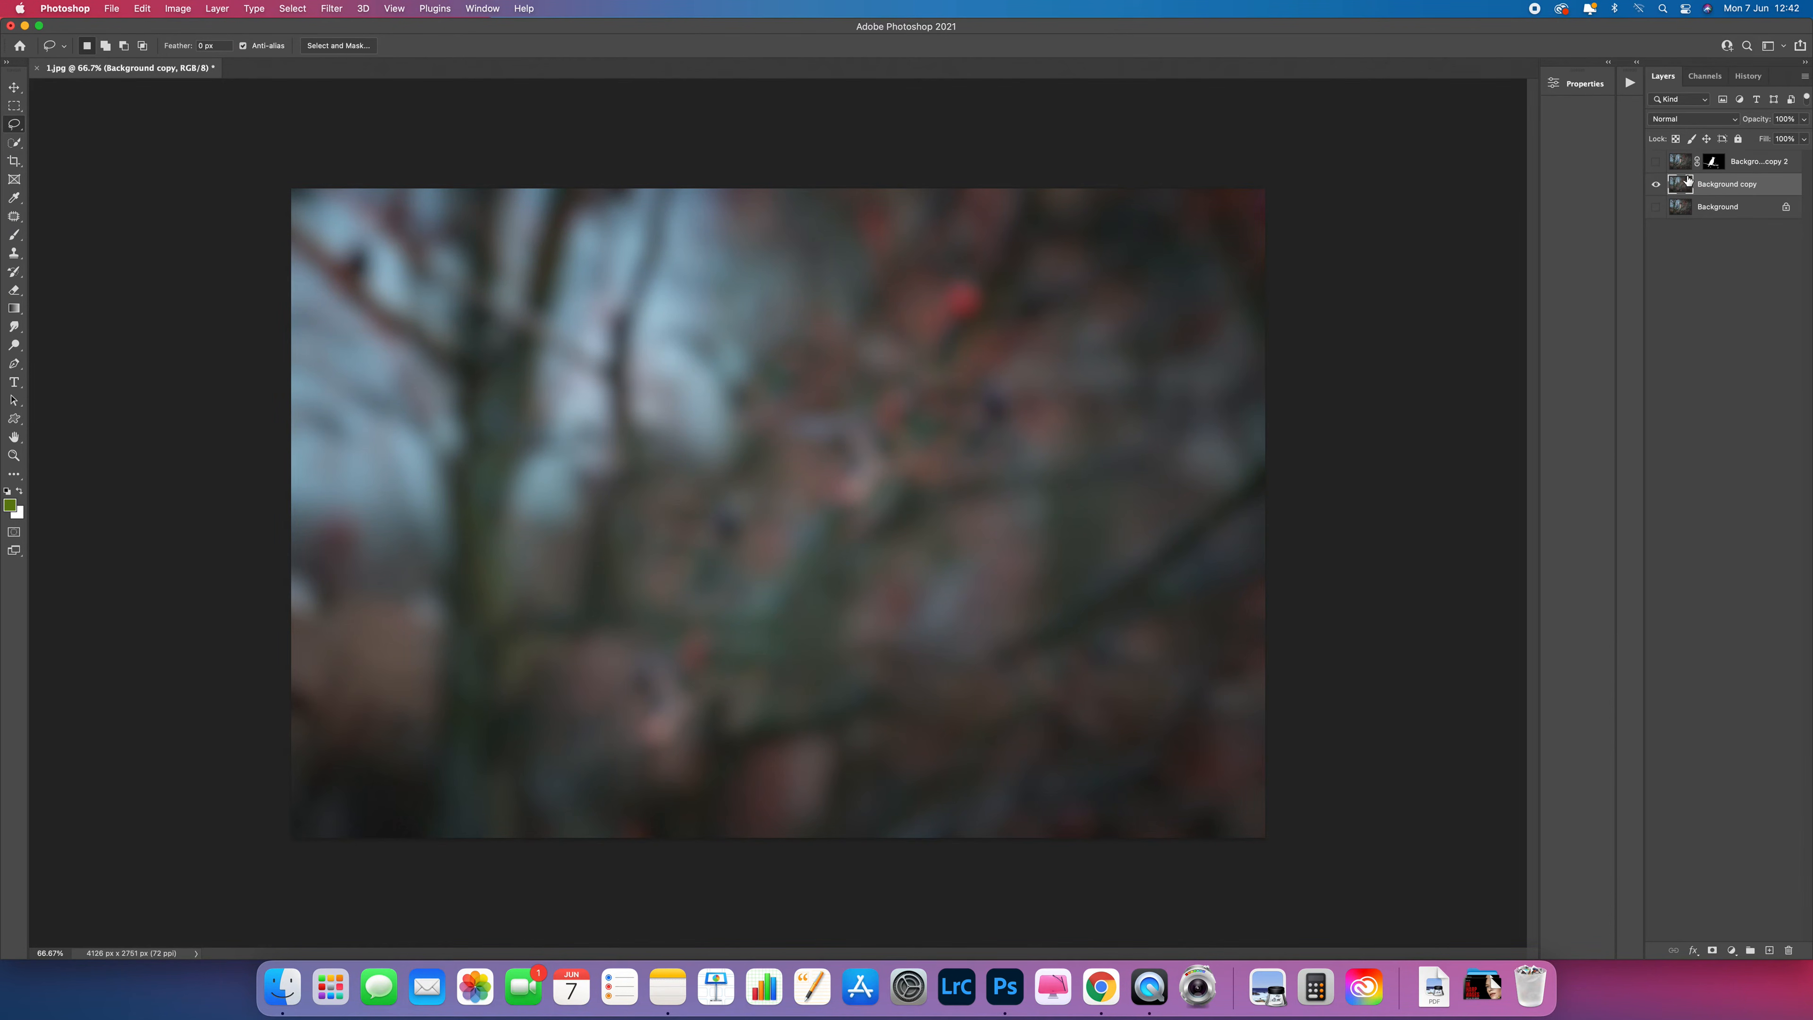
Show the masked bird and Background layers, toggling Background copy to compare the blurred background with the original.
click(1654, 162)
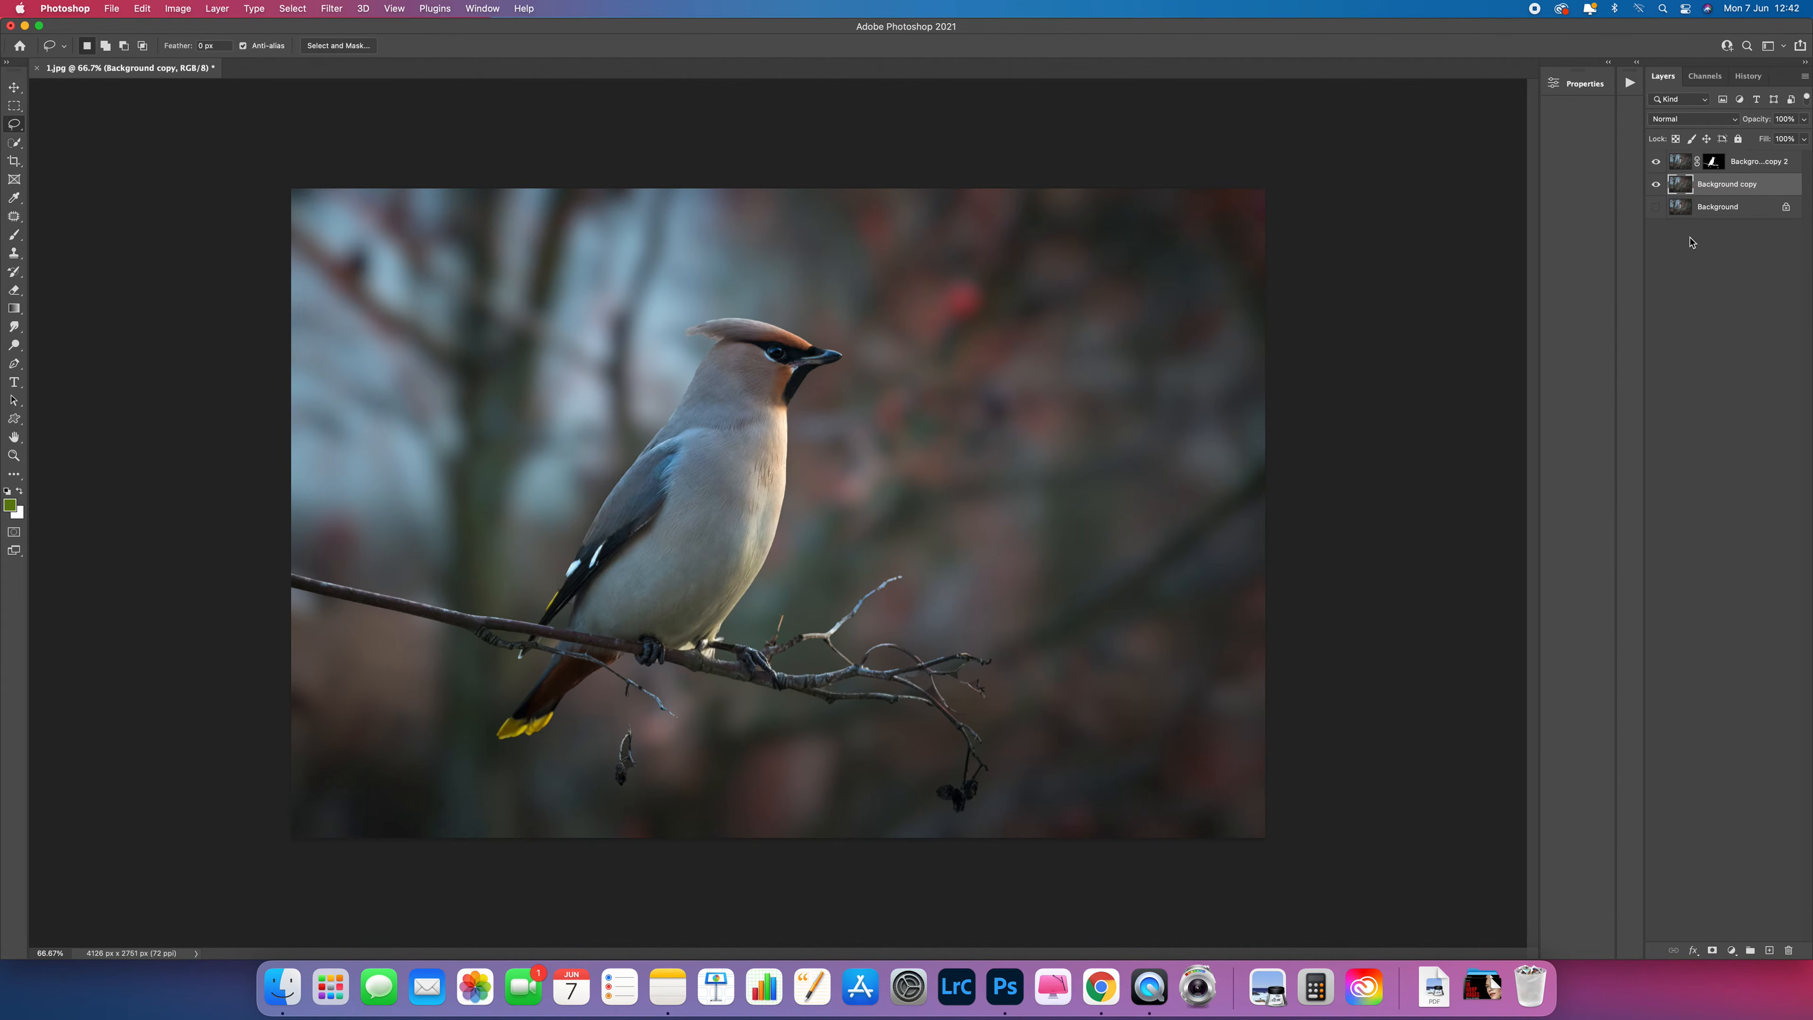
click(1654, 186)
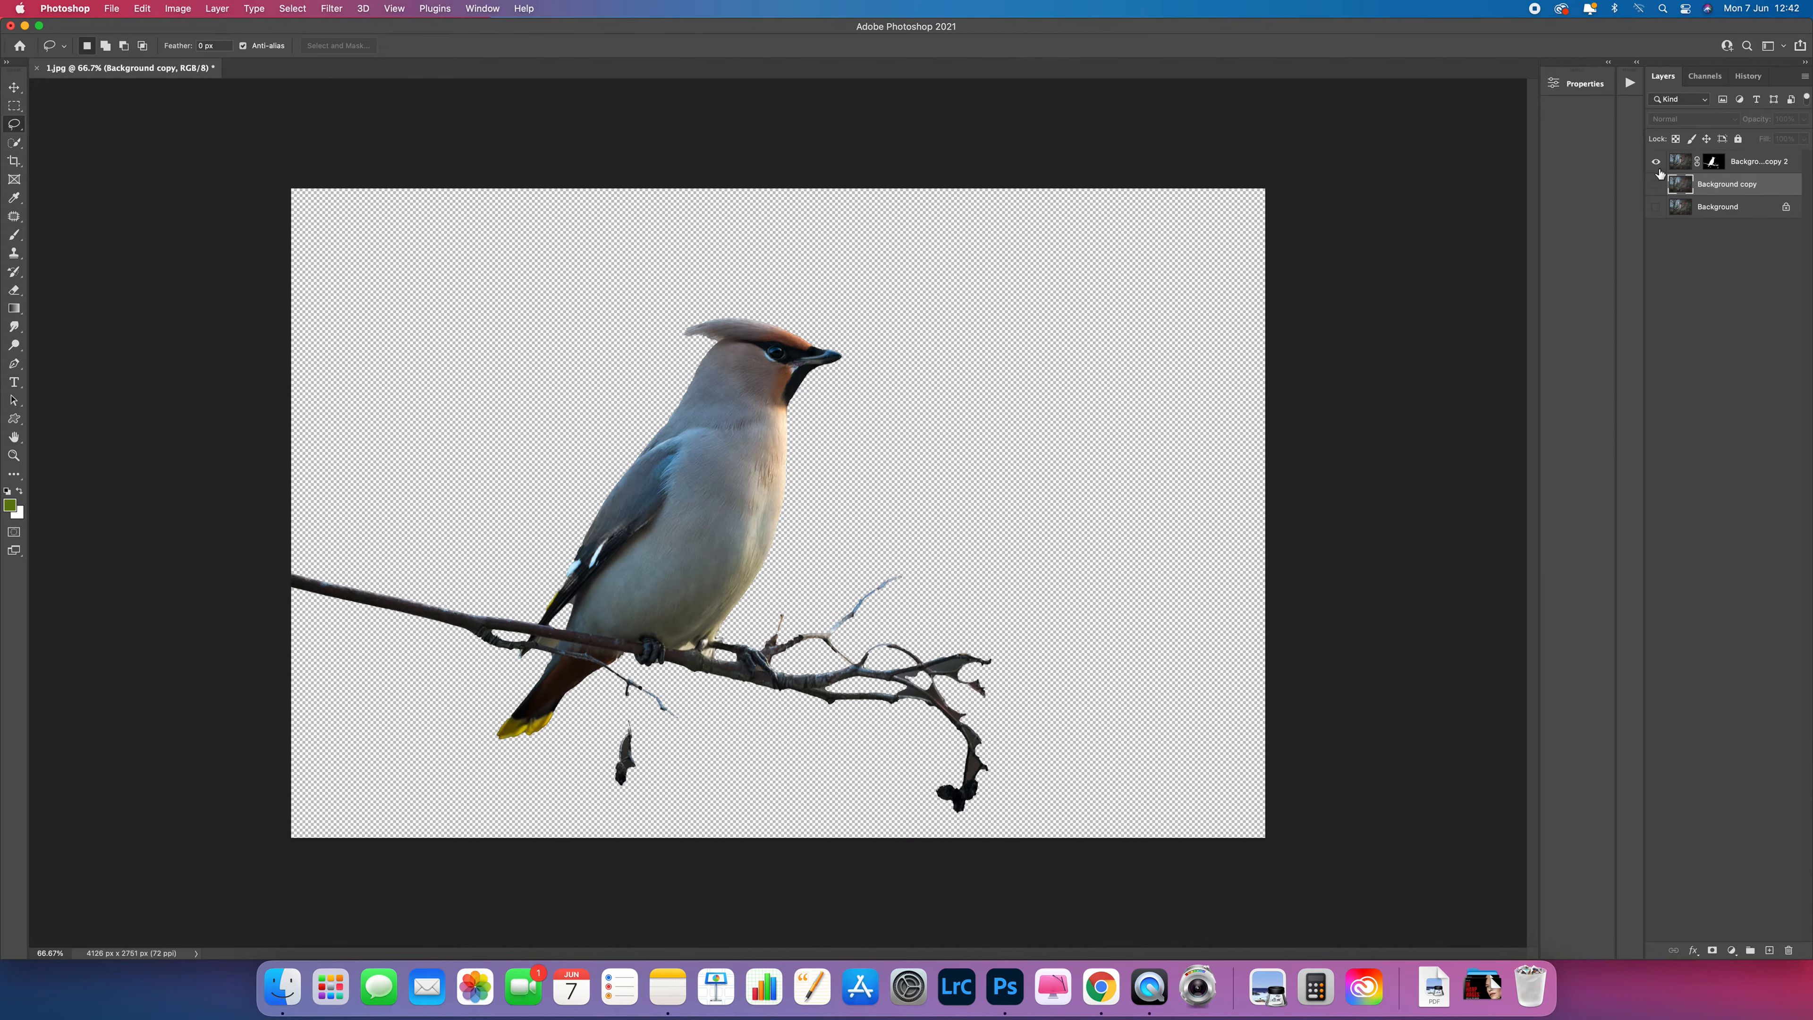
click(1654, 207)
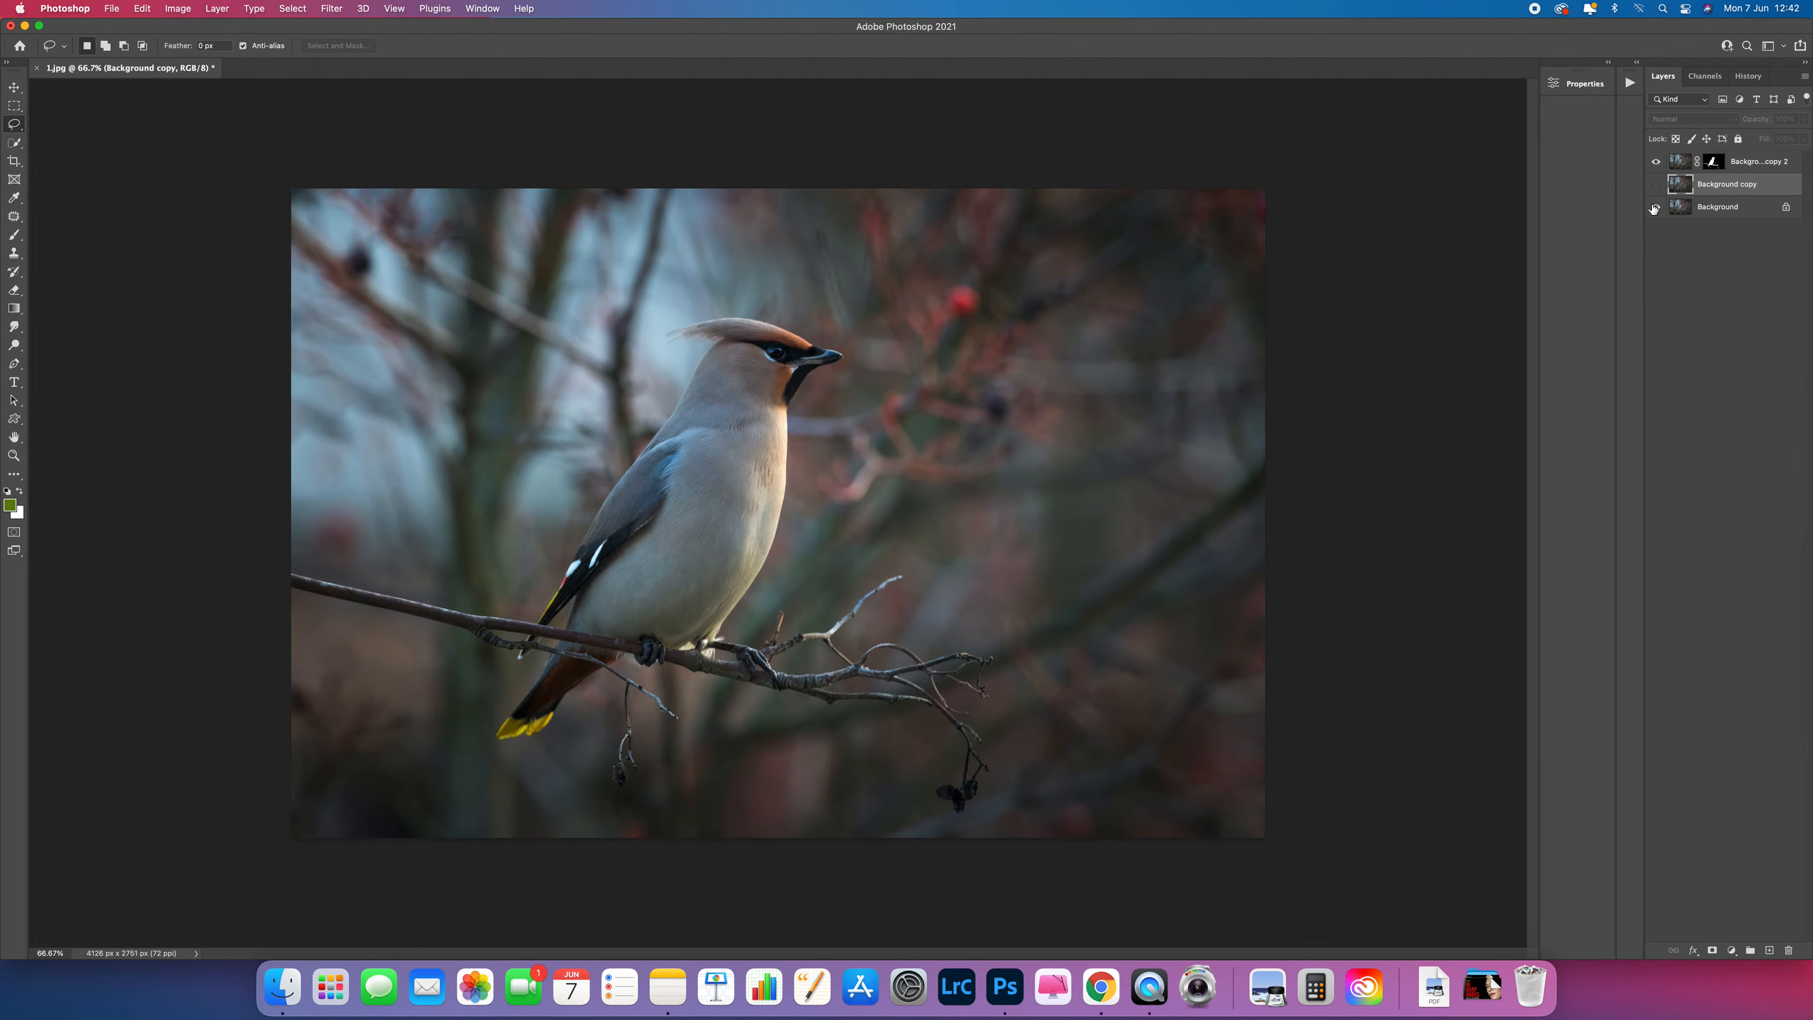
click(1656, 186)
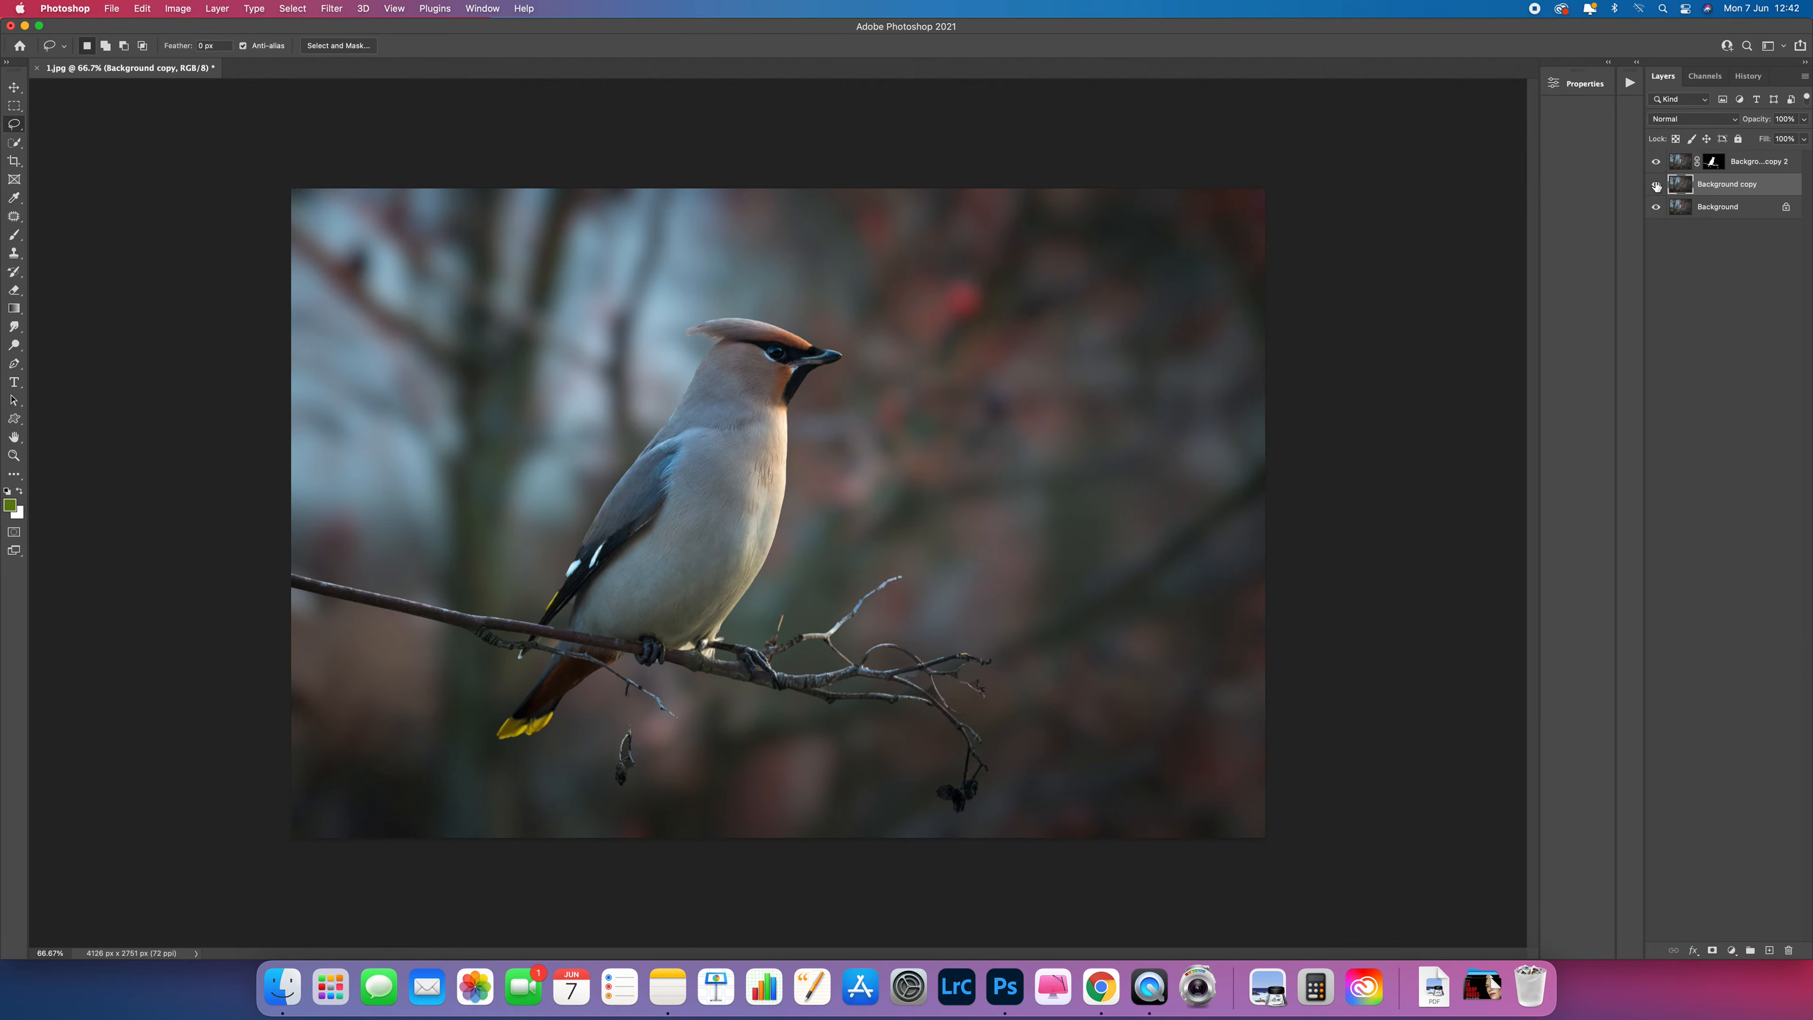
Toggle Background copy to compare, hide the original Background layer and target the layer mask of Background copy 2.
click(1656, 186)
click(1656, 186)
click(1655, 207)
click(1714, 162)
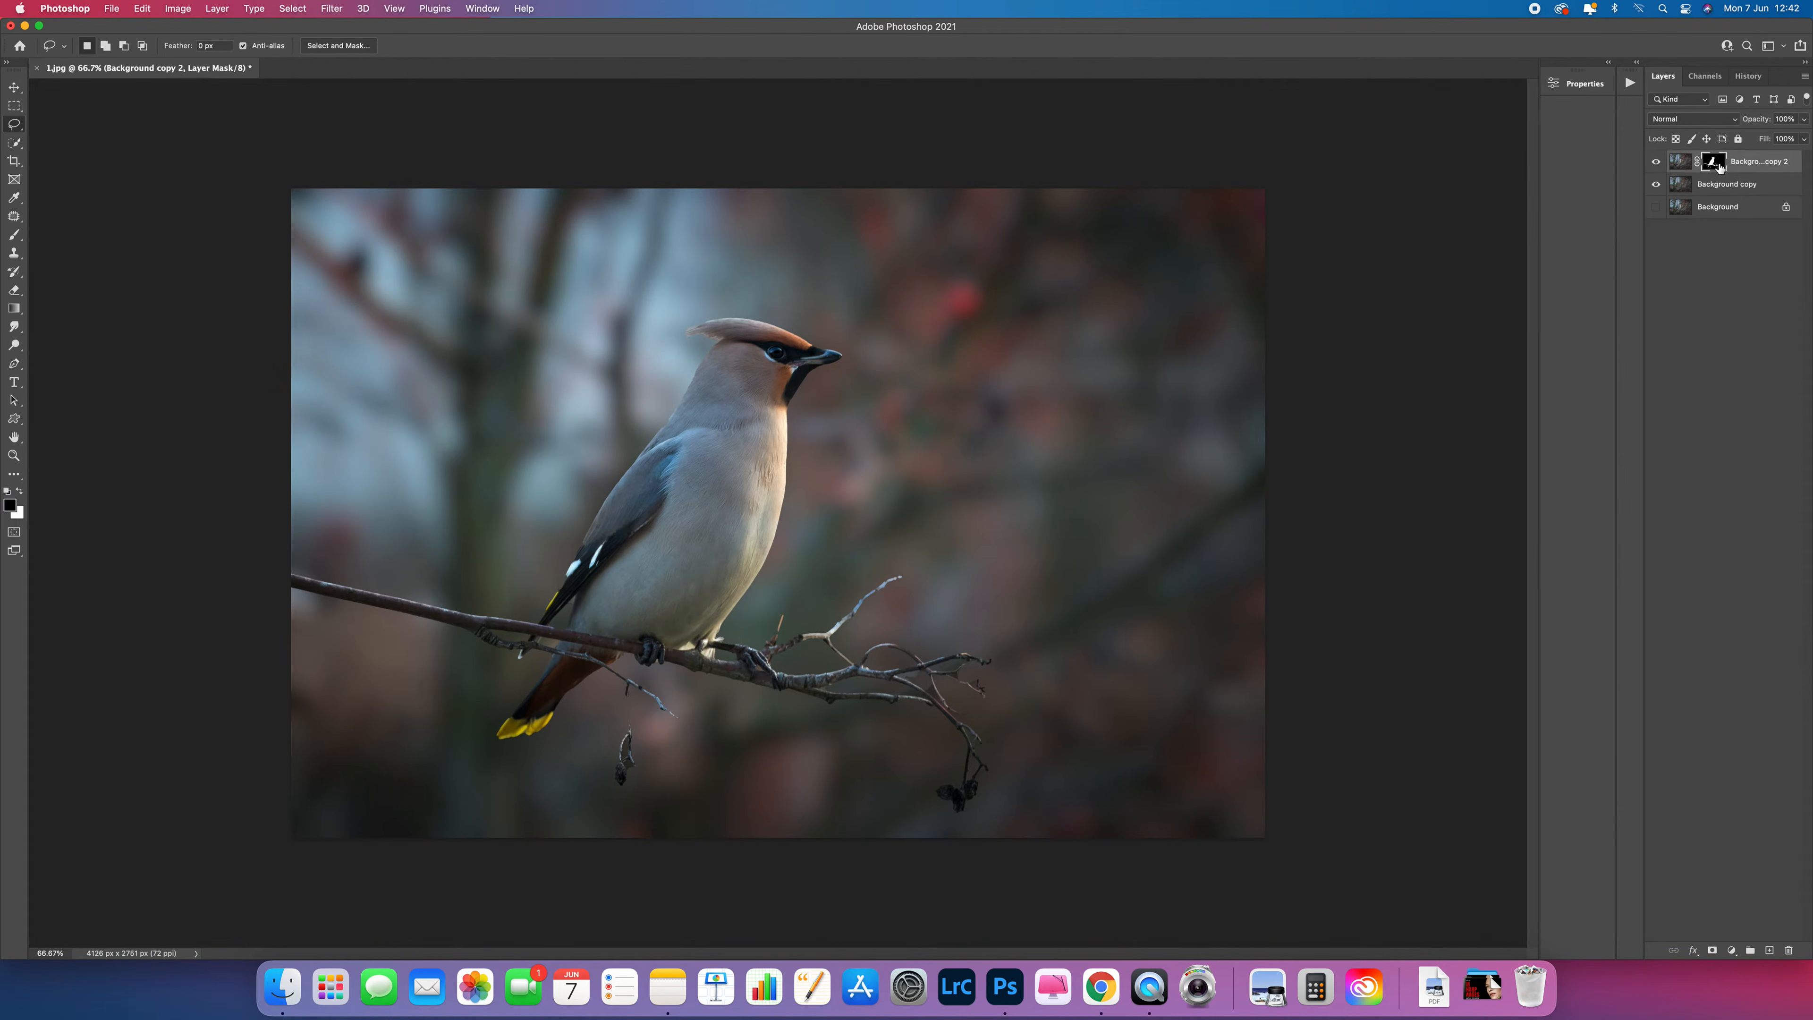
Choose the Brush tool for the mask with a soft tip and set its opacity to 48%.
click(14, 235)
right_click(13, 238)
click(43, 238)
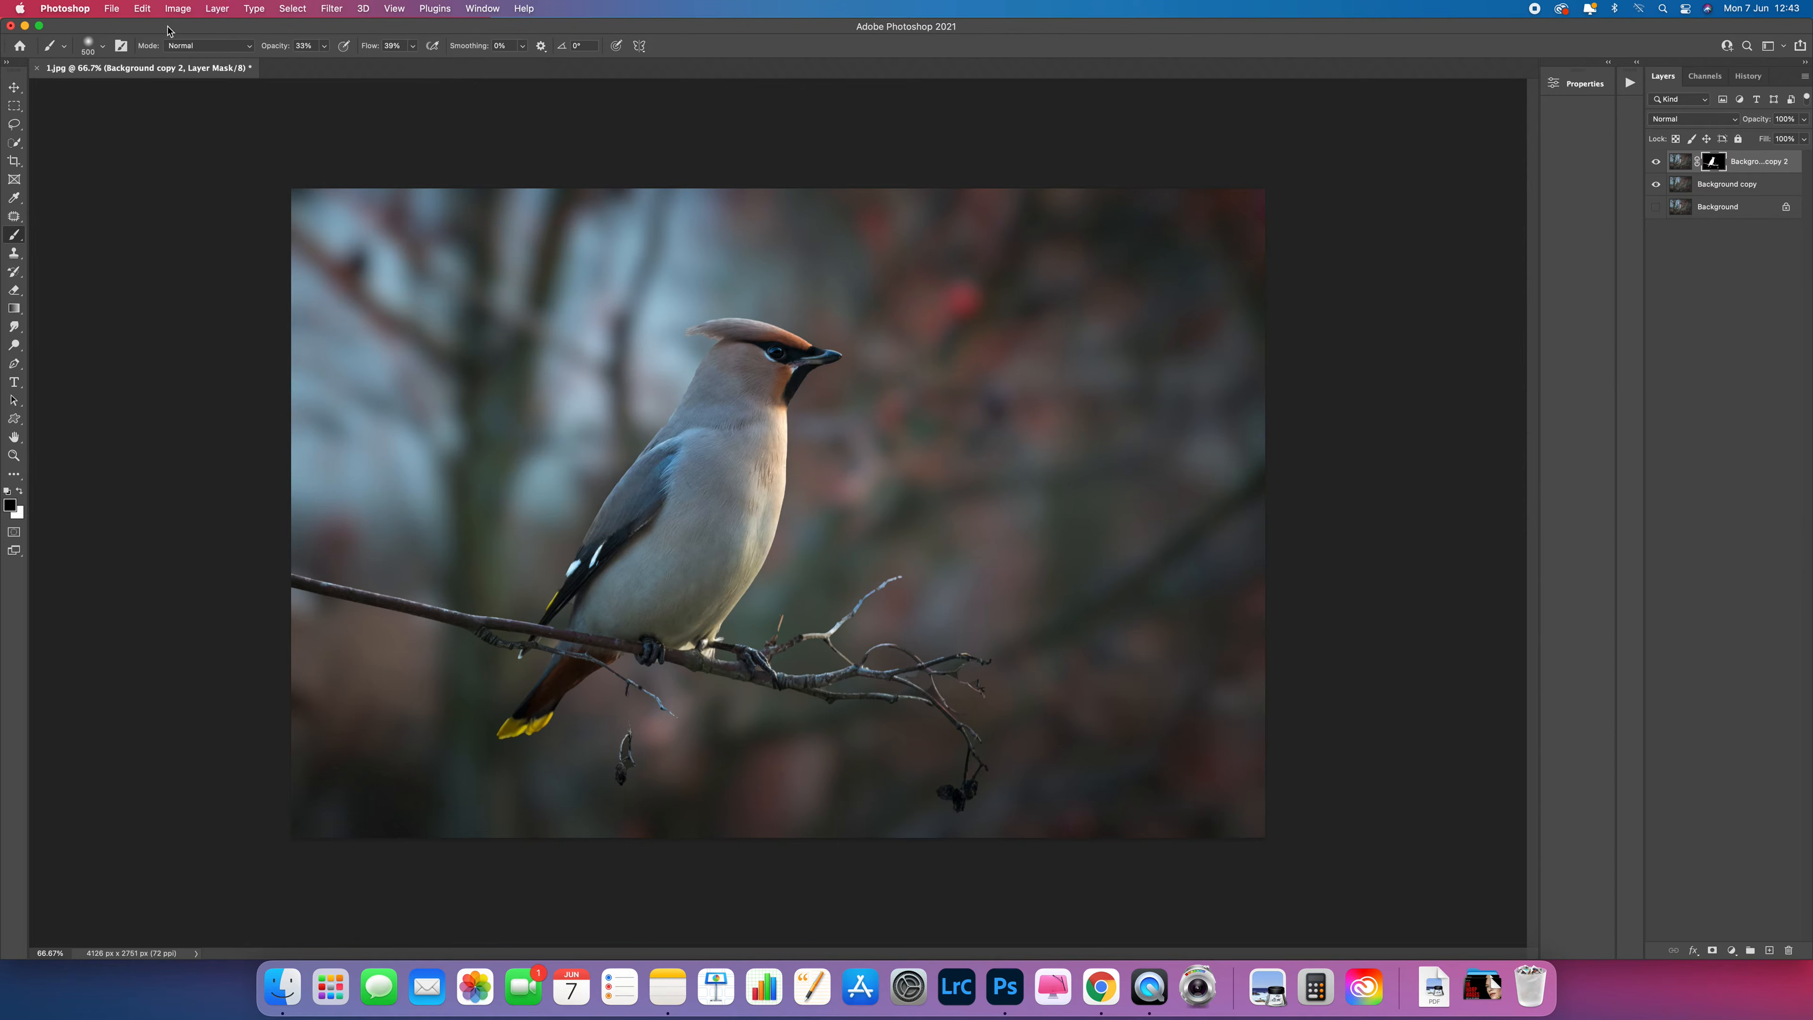
click(103, 48)
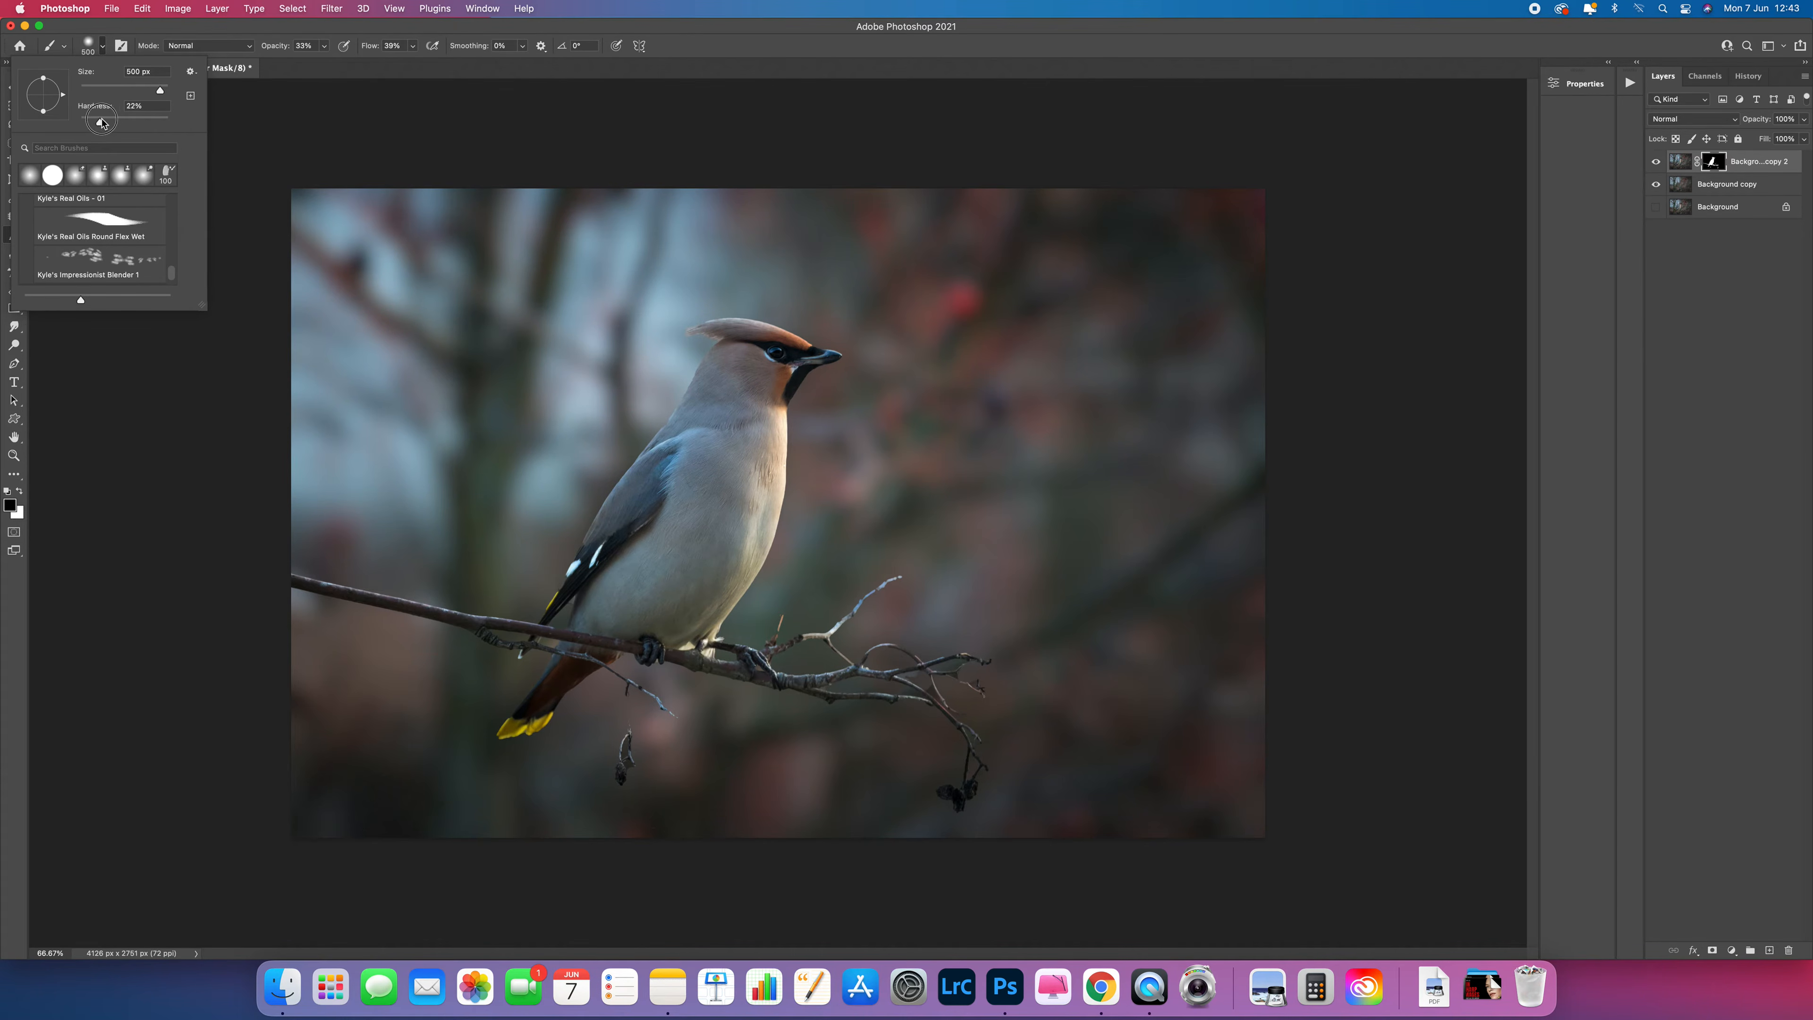
click(137, 105)
click(198, 29)
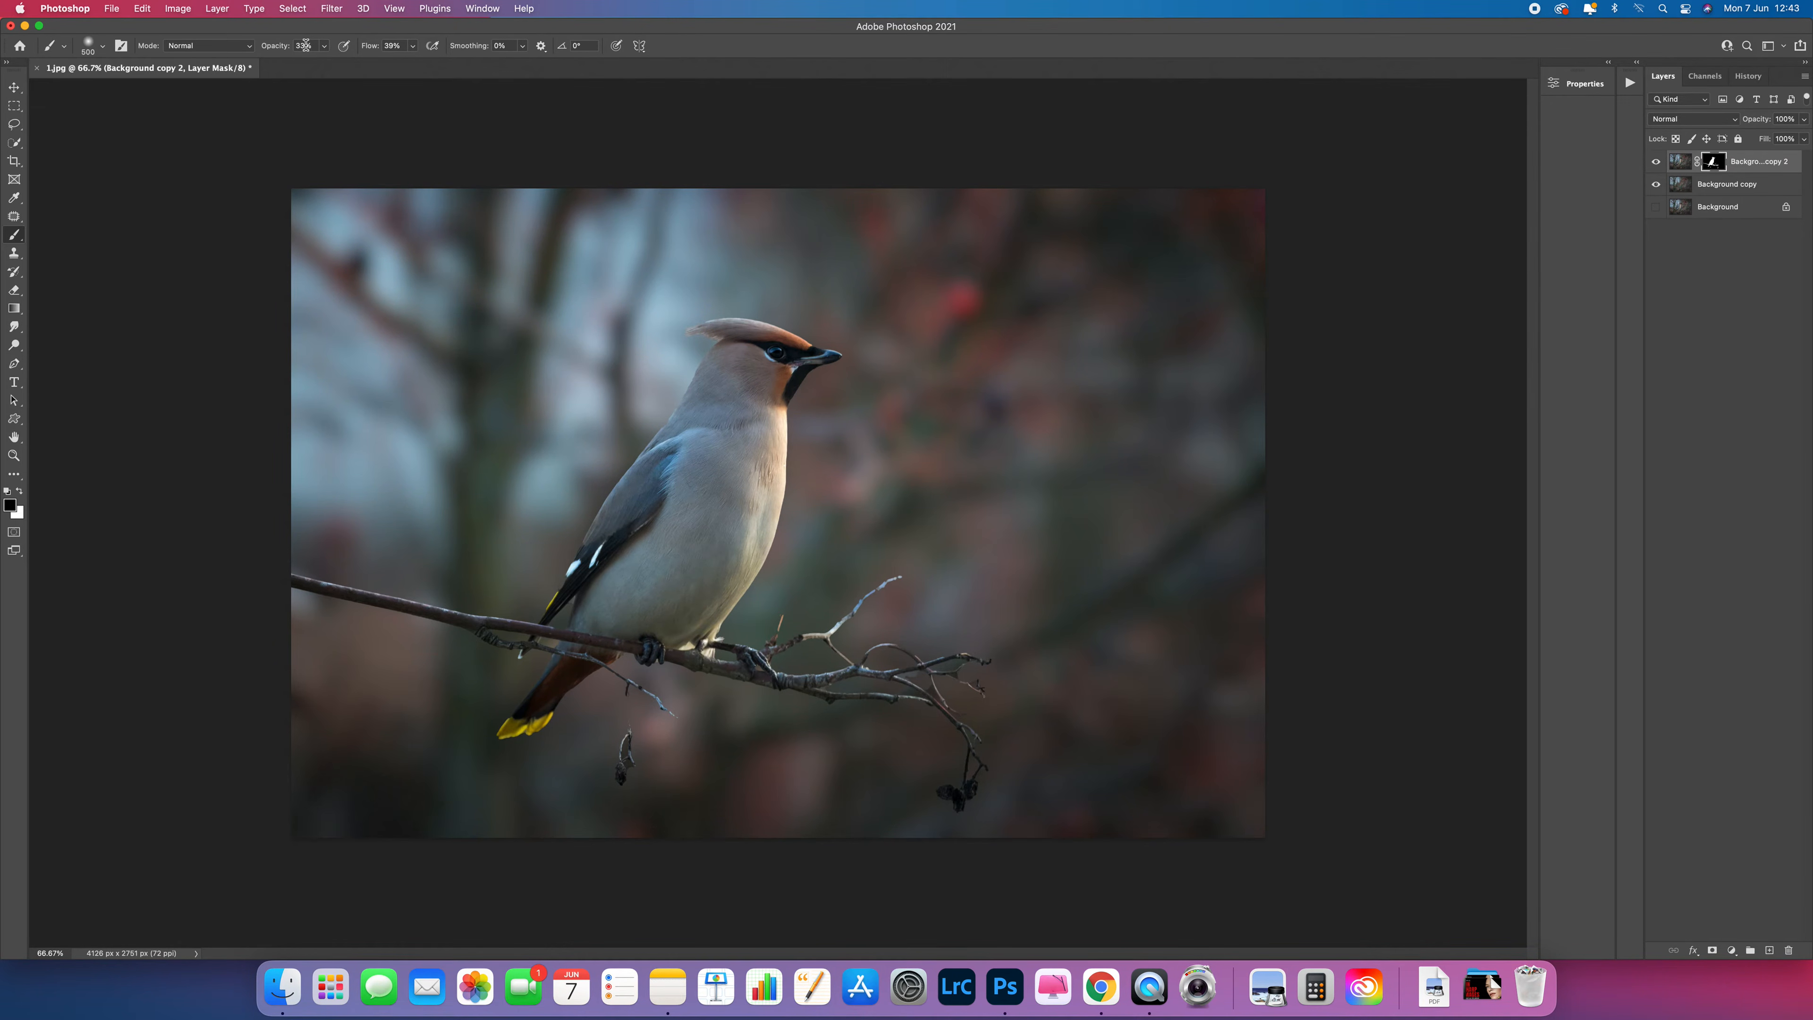
drag(324, 45, 336, 71)
click(413, 45)
Reduce the brush size to about 20 px for retouching the mask around the fine twigs at the branch's end.
key(super+plus)
key(super+plus)
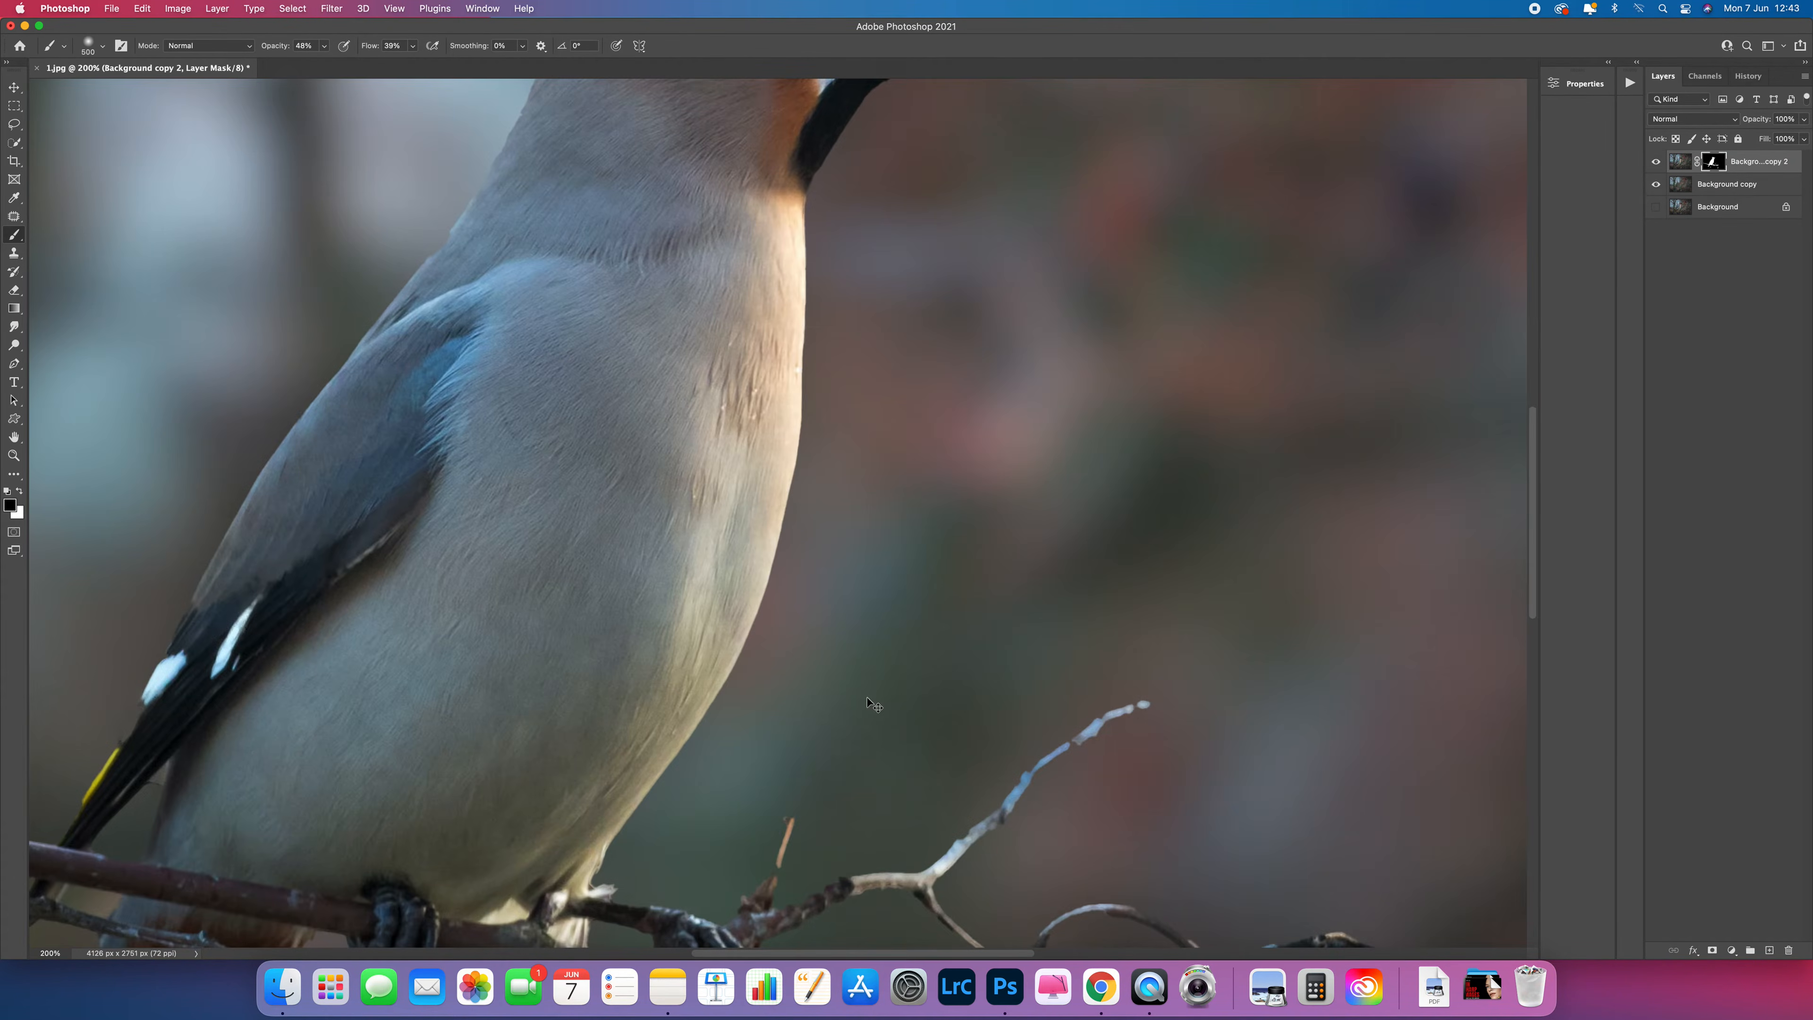
drag(934, 758, 753, 465)
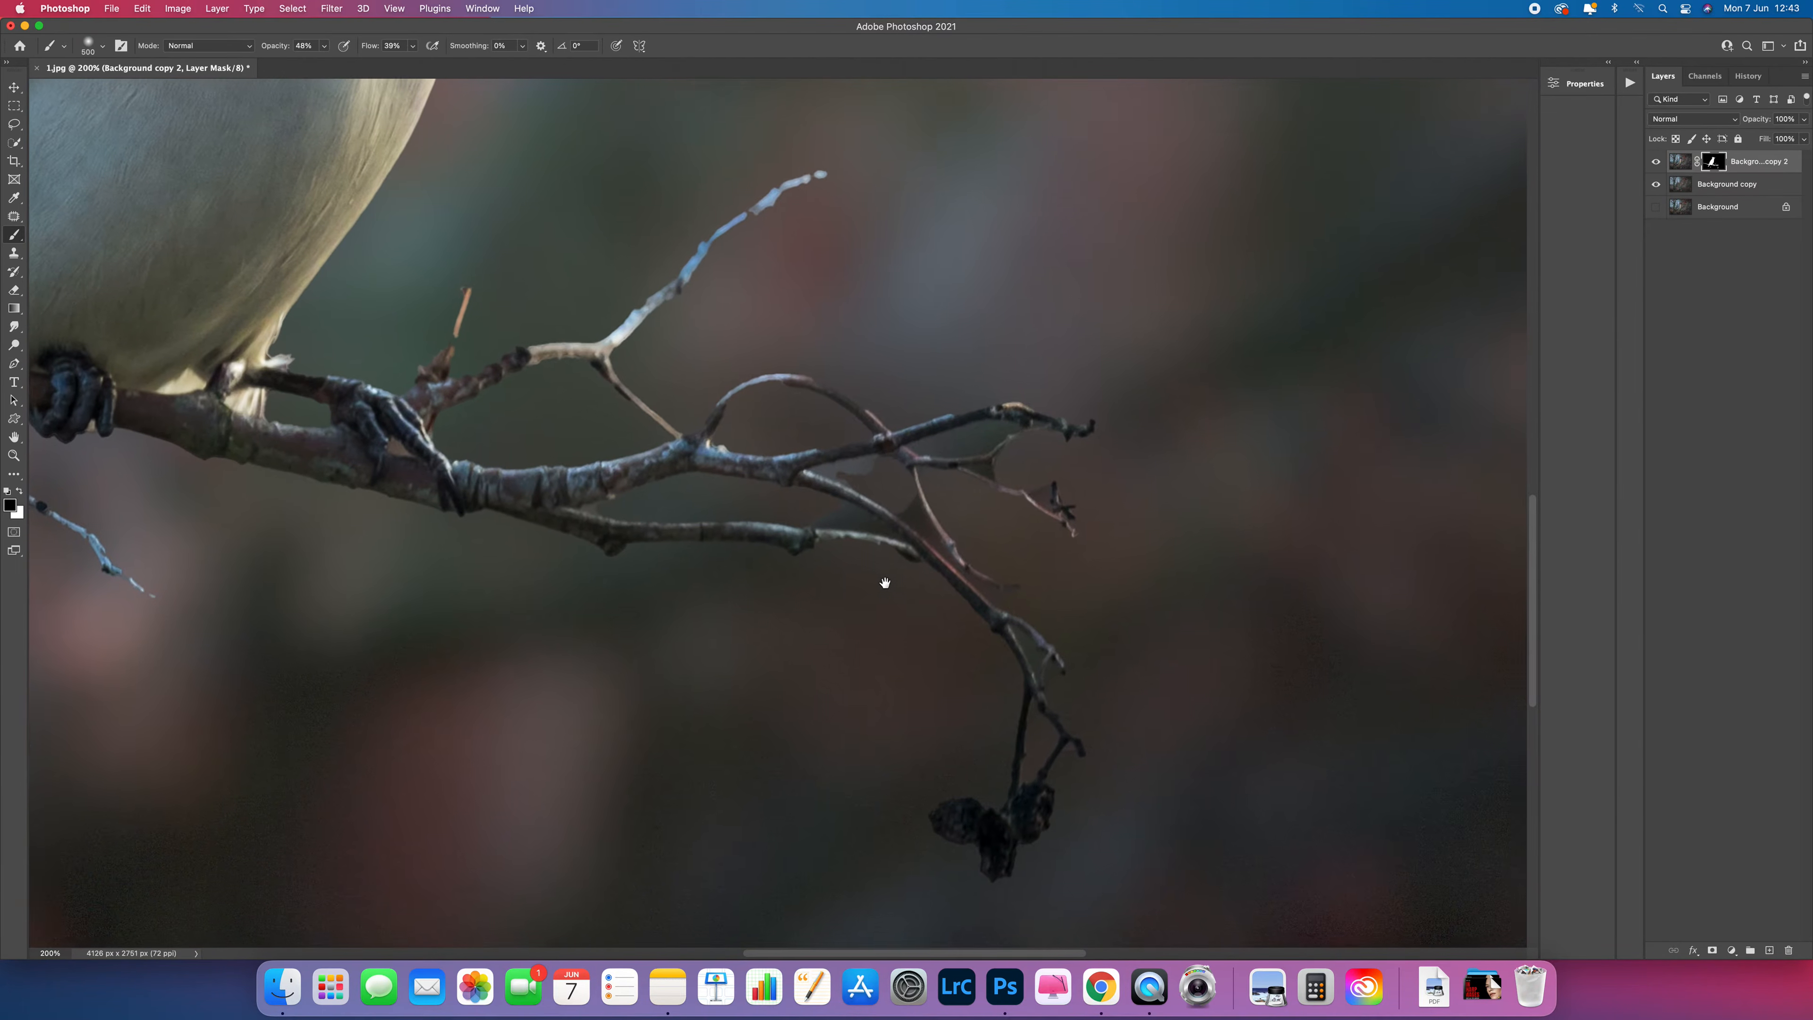
drag(882, 582, 804, 547)
key(bracketleft)
key(bracketleft)
key(bracketleft)
key(bracketleft)
key(bracketleft)
key(bracketleft)
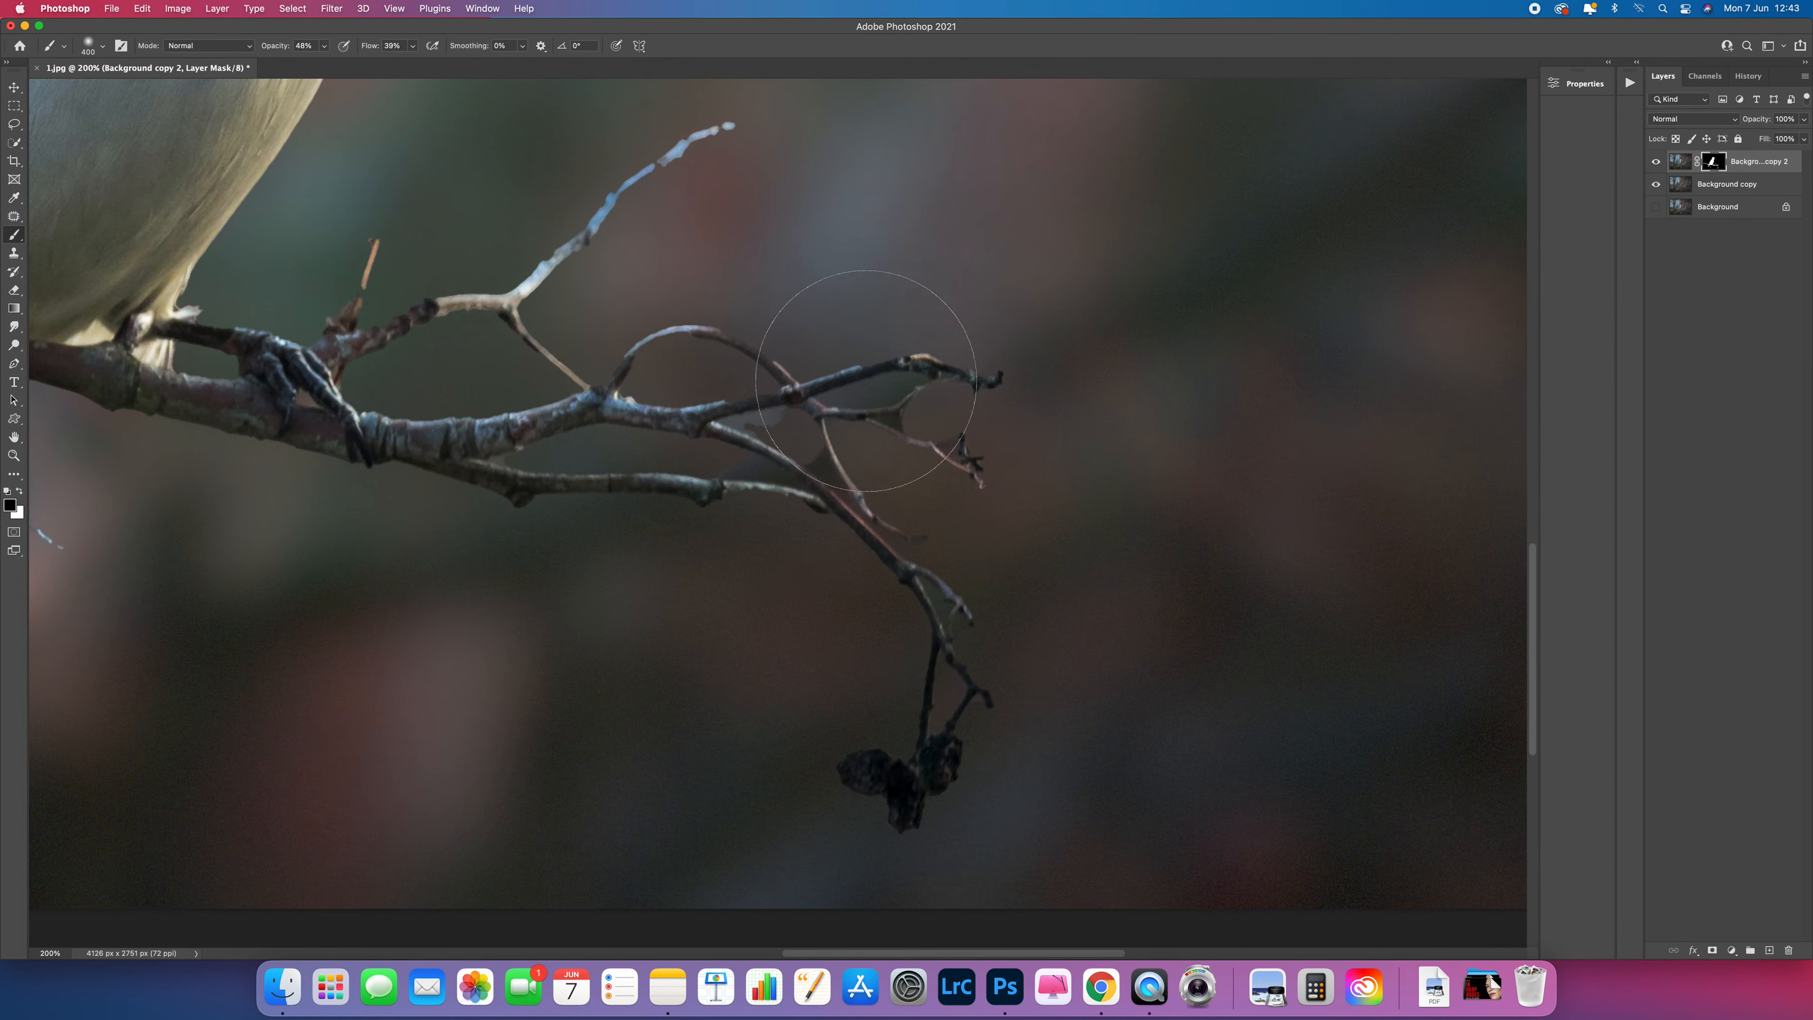
key(bracketleft)
key(bracketleft)
key(bracketleft)
key(bracketleft)
key(bracketleft)
key(bracketleft)
key(bracketleft)
key(bracketleft)
key(bracketleft)
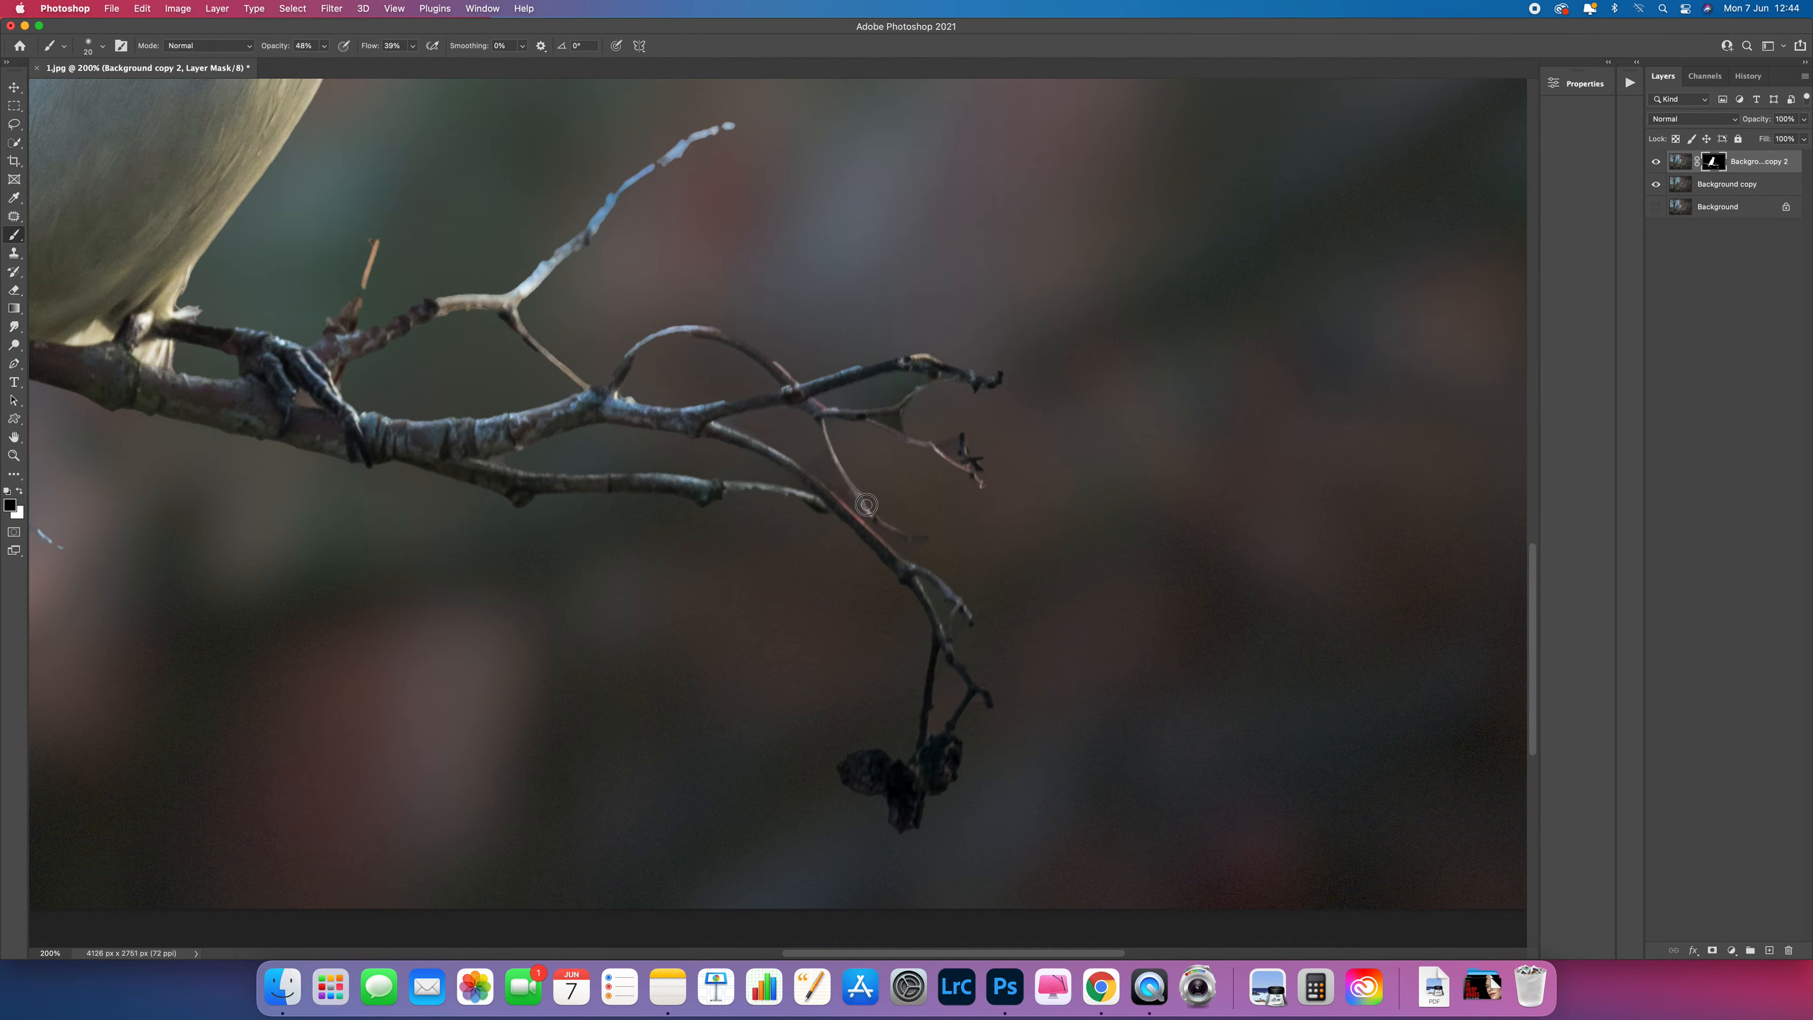
Set the brush to 84% opacity and 100% flow and paint black on the mask along the upper thin twigs.
key(bracketright)
mouse_move(323, 46)
mouse_down()
mouse_move(341, 72)
mouse_move(458, 72)
mouse_up()
mouse_move(835, 393)
mouse_down()
mouse_move(910, 394)
mouse_move(894, 421)
mouse_up()
Paint white on the mask with a 15 px brush to restore the thin twig beside the drooping branch.
key(x)
key(bracketleft)
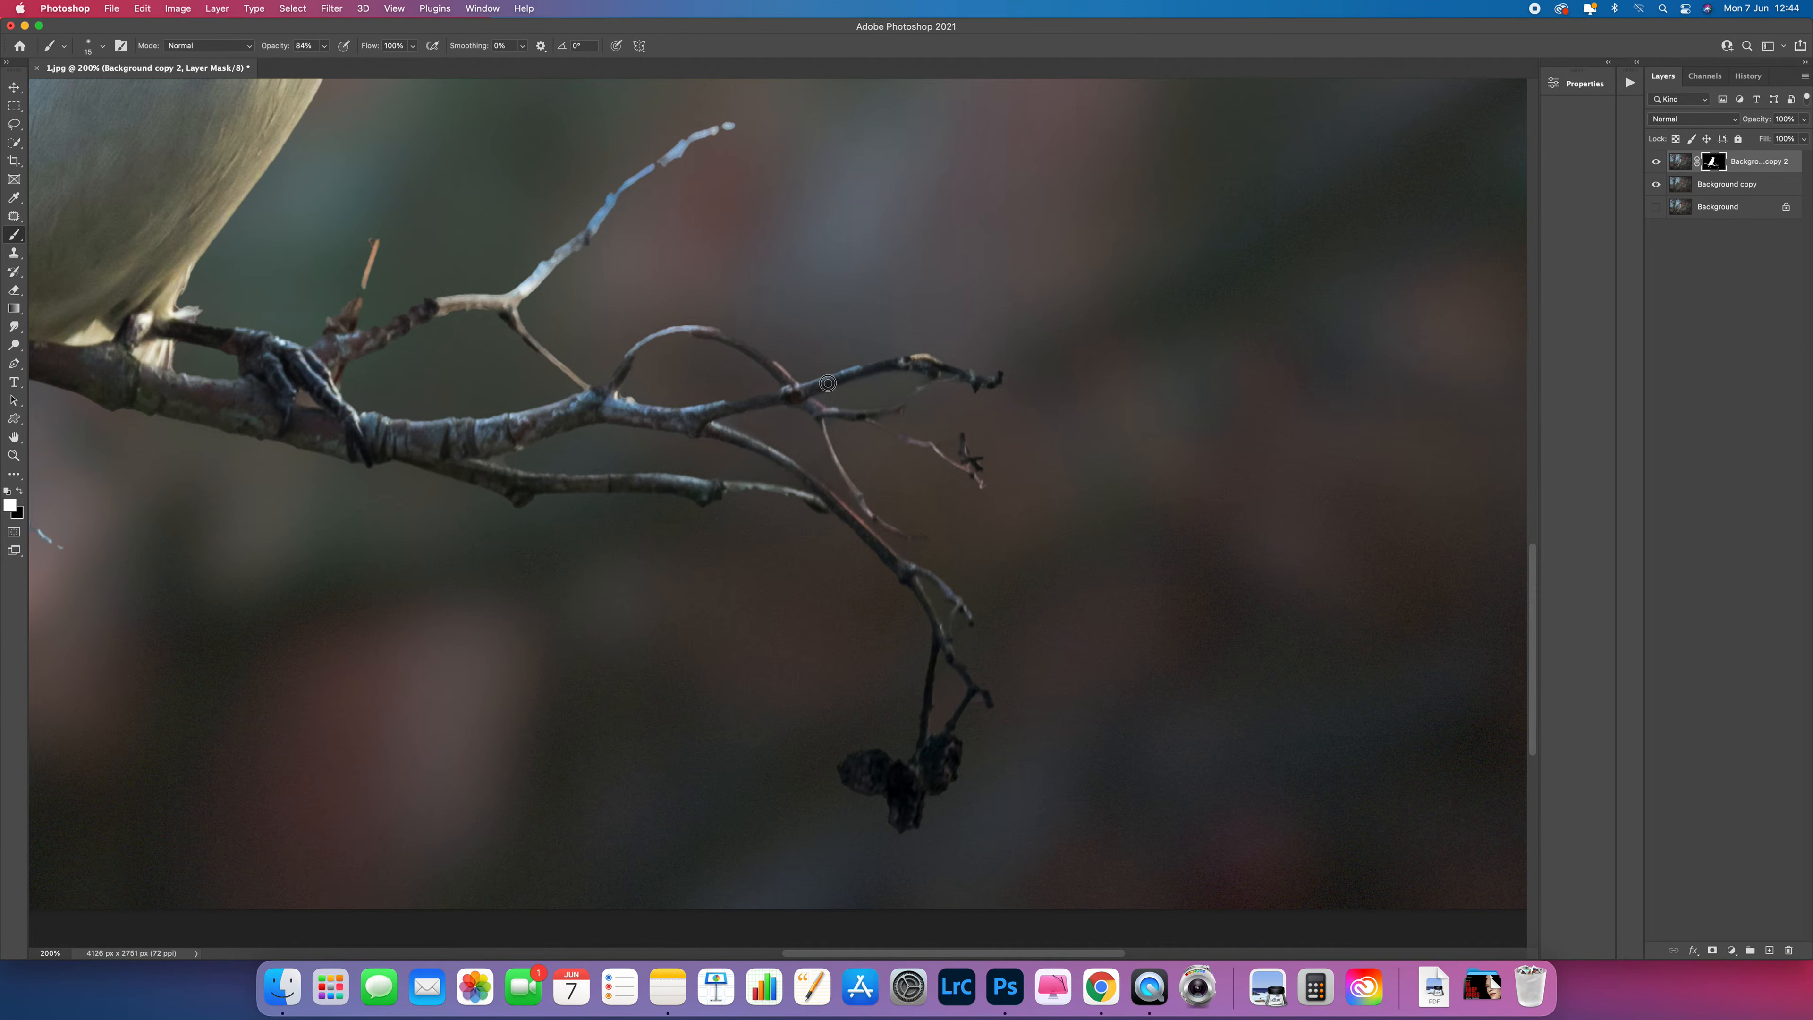
drag(921, 541, 852, 489)
click(20, 493)
Reveal the stem of the hanging seed pod with white on the mask and hide the patch inside the pod with black.
drag(235, 536, 875, 453)
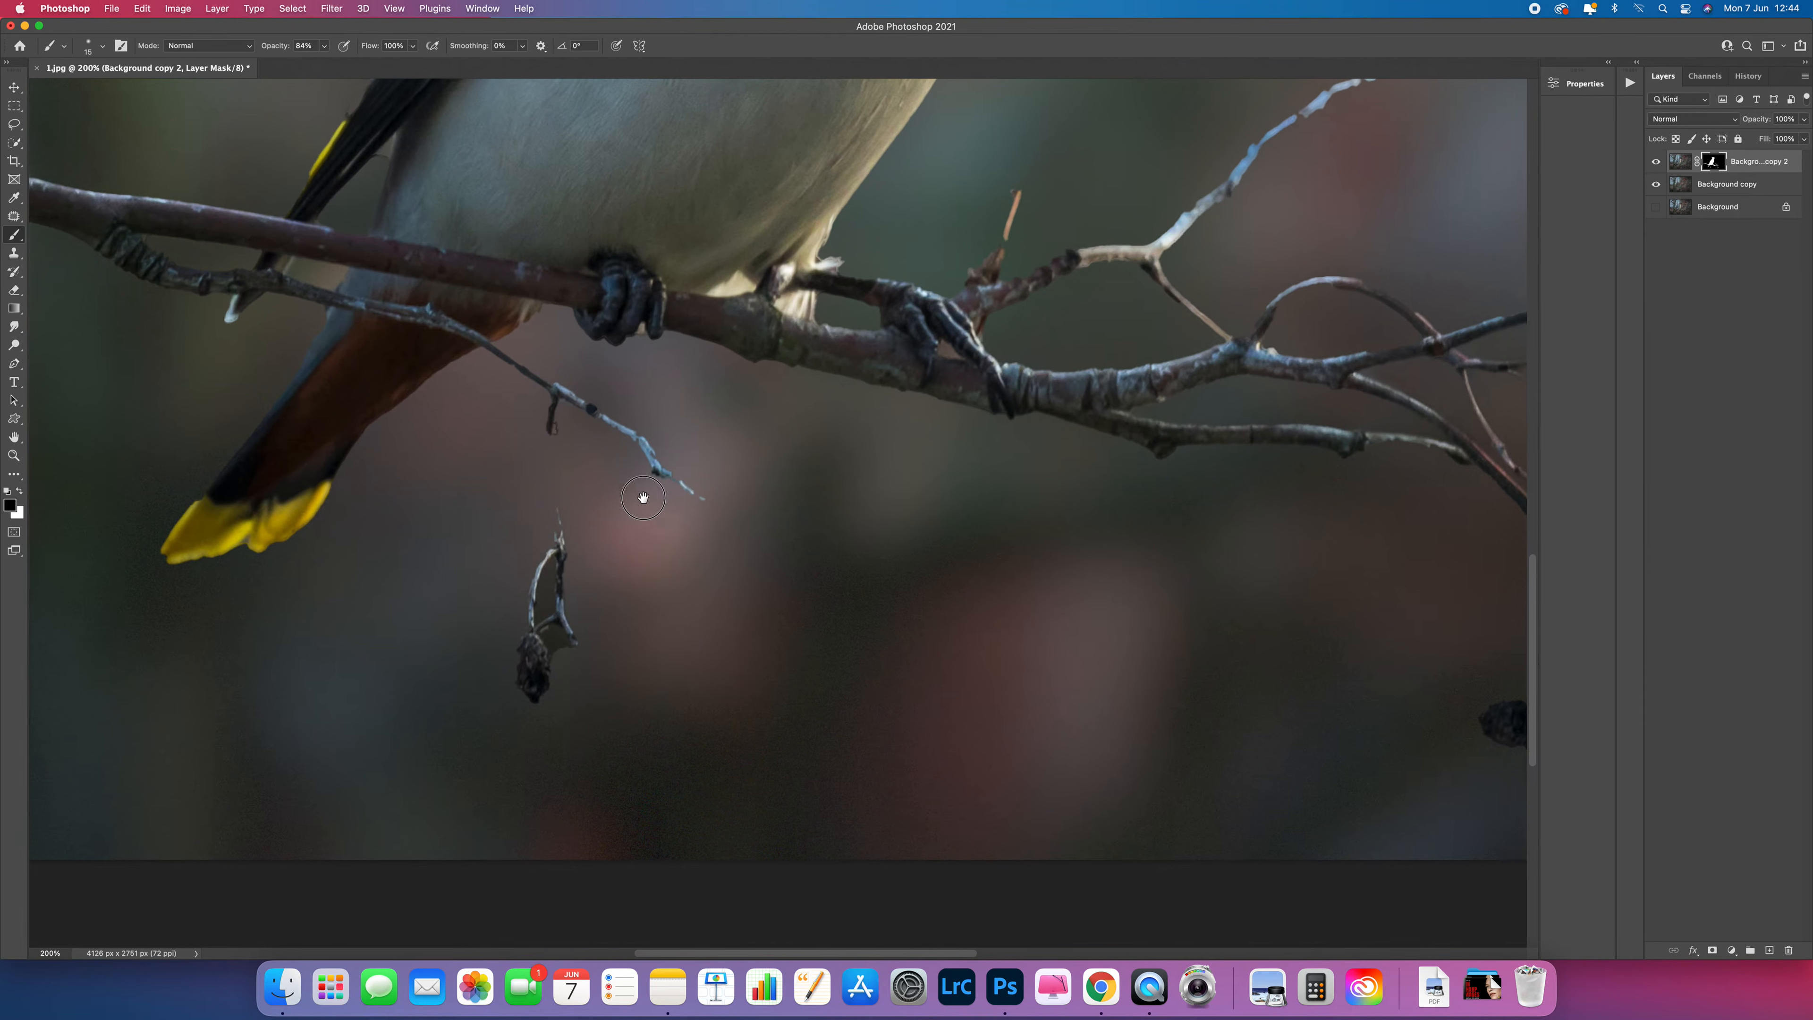
scroll(619, 497, left, 4)
drag(679, 540, 676, 458)
click(20, 492)
drag(682, 560, 673, 404)
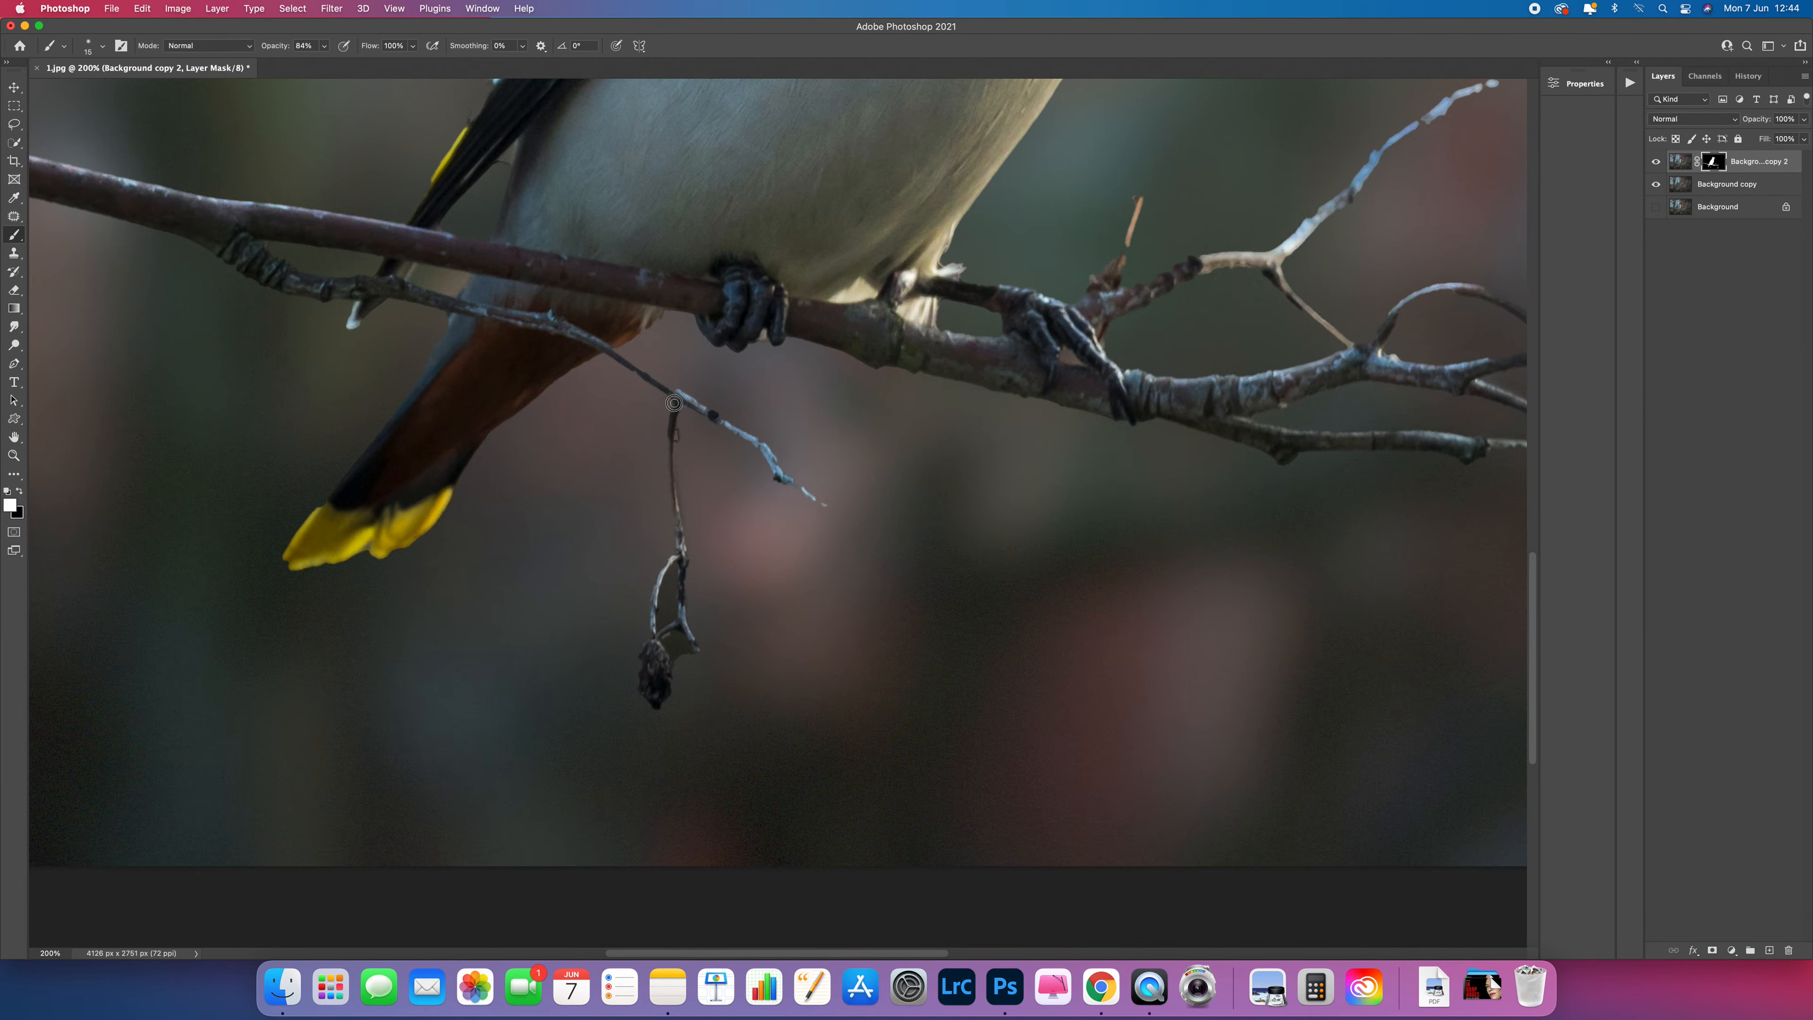
key(x)
mouse_move(668, 638)
mouse_down()
mouse_move(686, 664)
mouse_move(673, 640)
mouse_up()
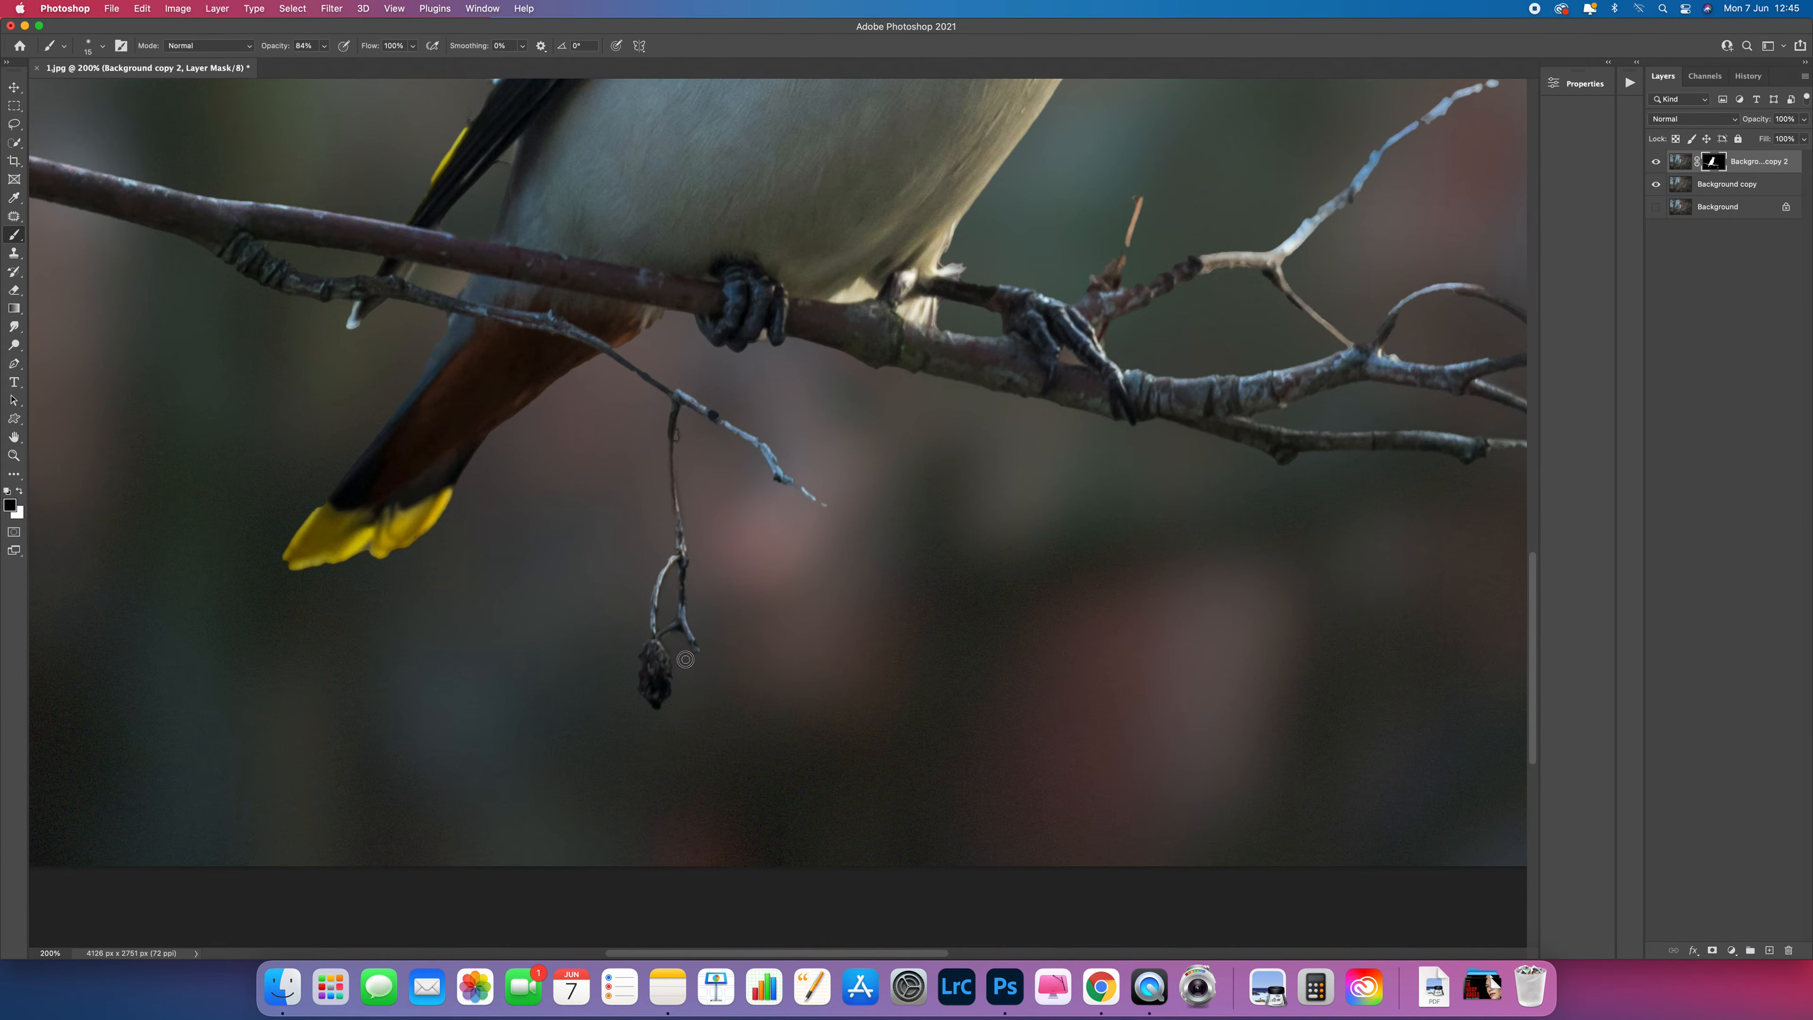
Paint white on the mask to restore the tip of the small twig above the hanging seed pod.
key(x)
drag(754, 440, 673, 394)
drag(324, 365, 753, 465)
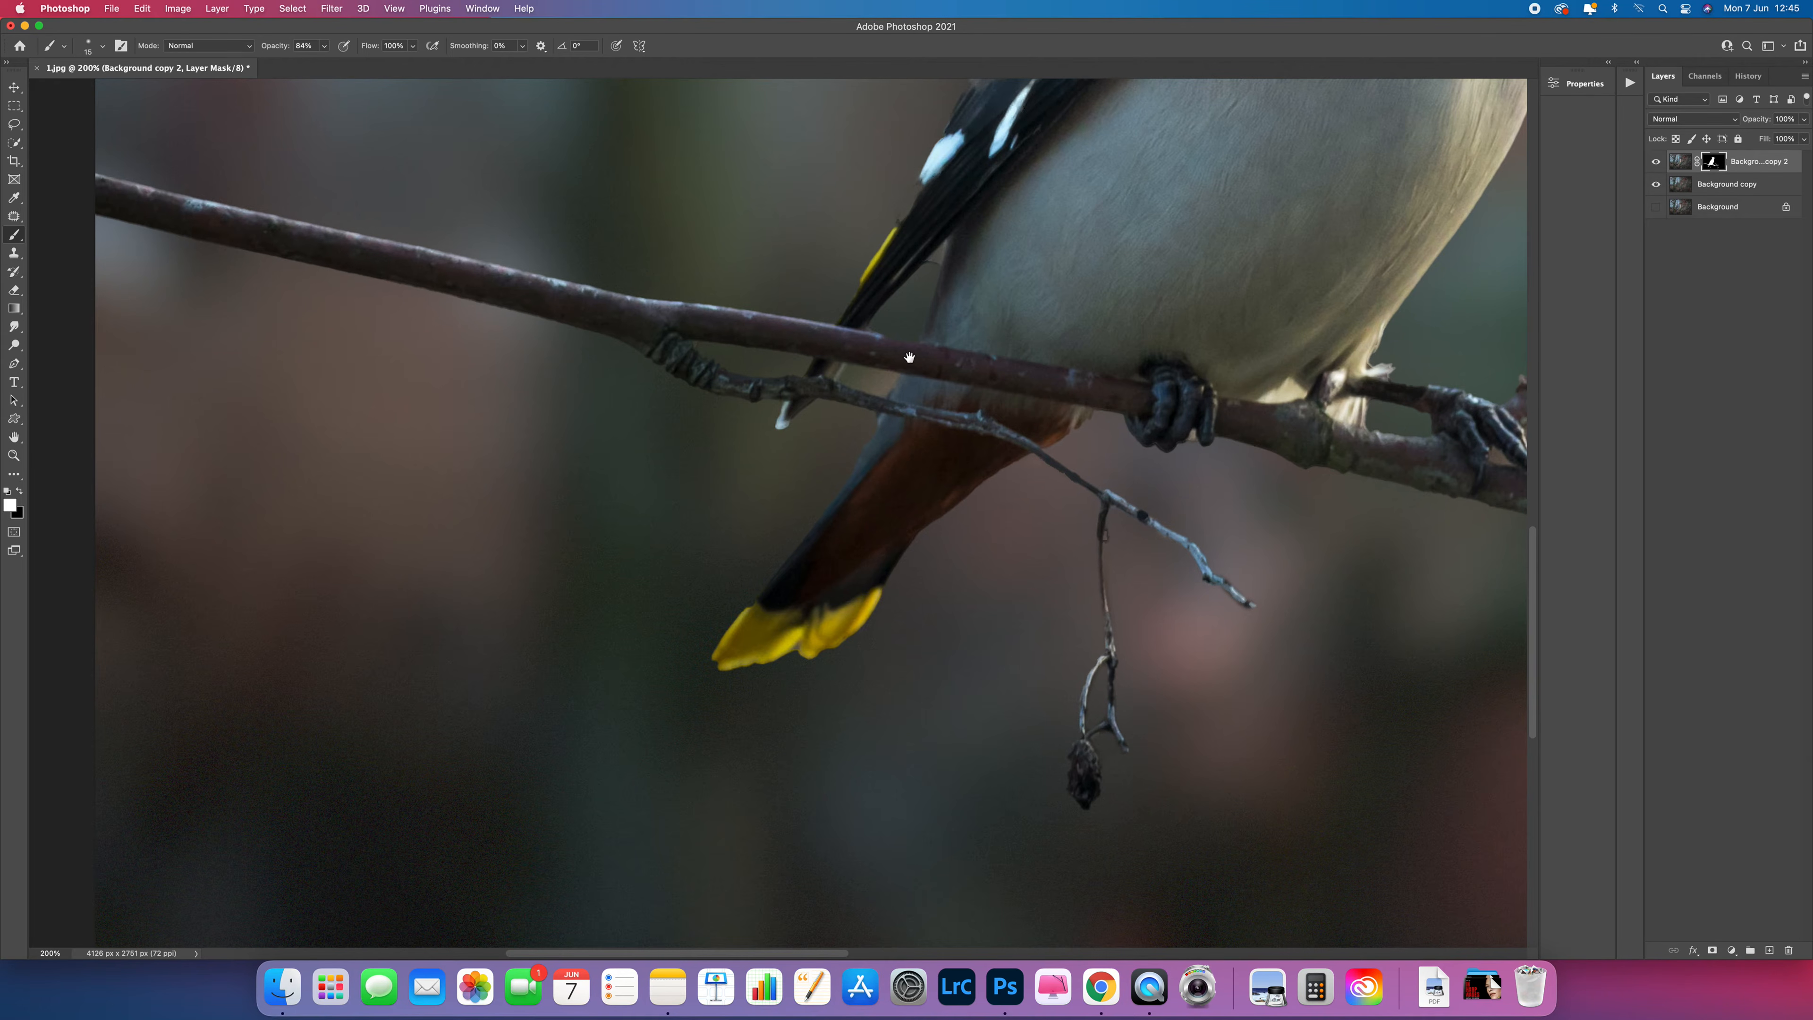
drag(905, 357, 607, 461)
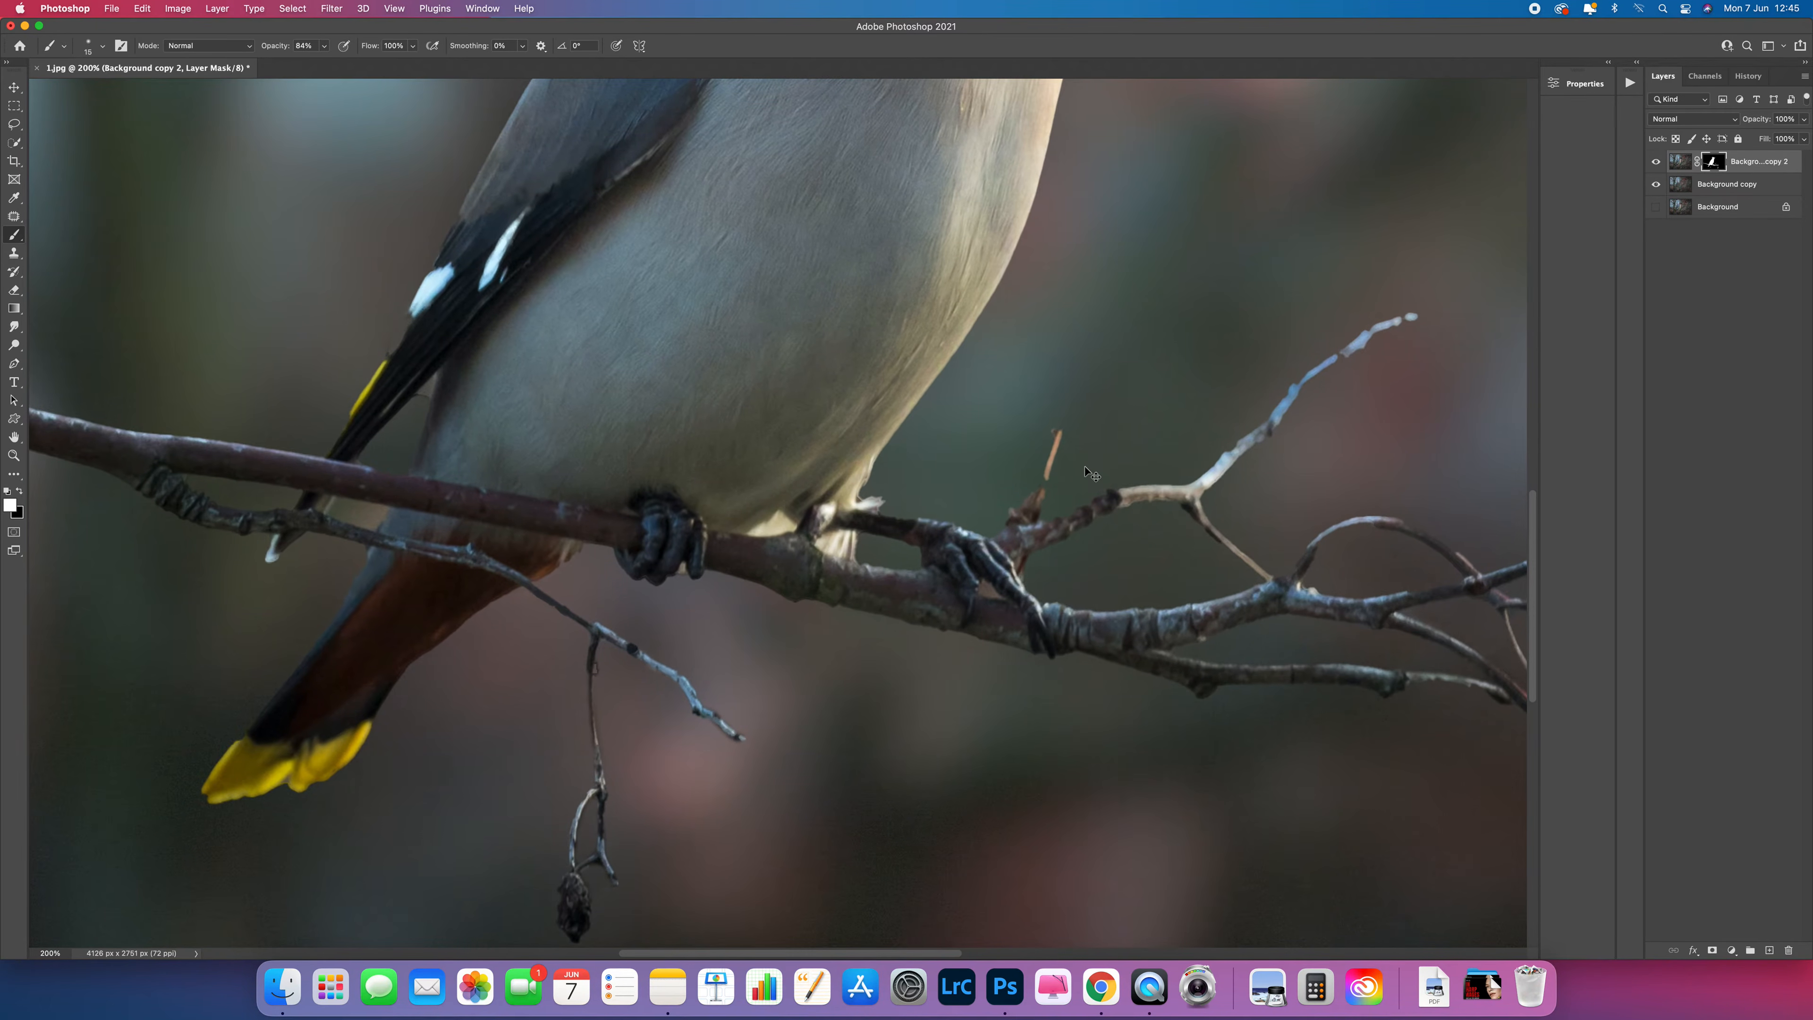
Show the Background layer and toggle Background copy 2 and Background copy to compare the blurred result with the original.
key(super+minus)
key(super+minus)
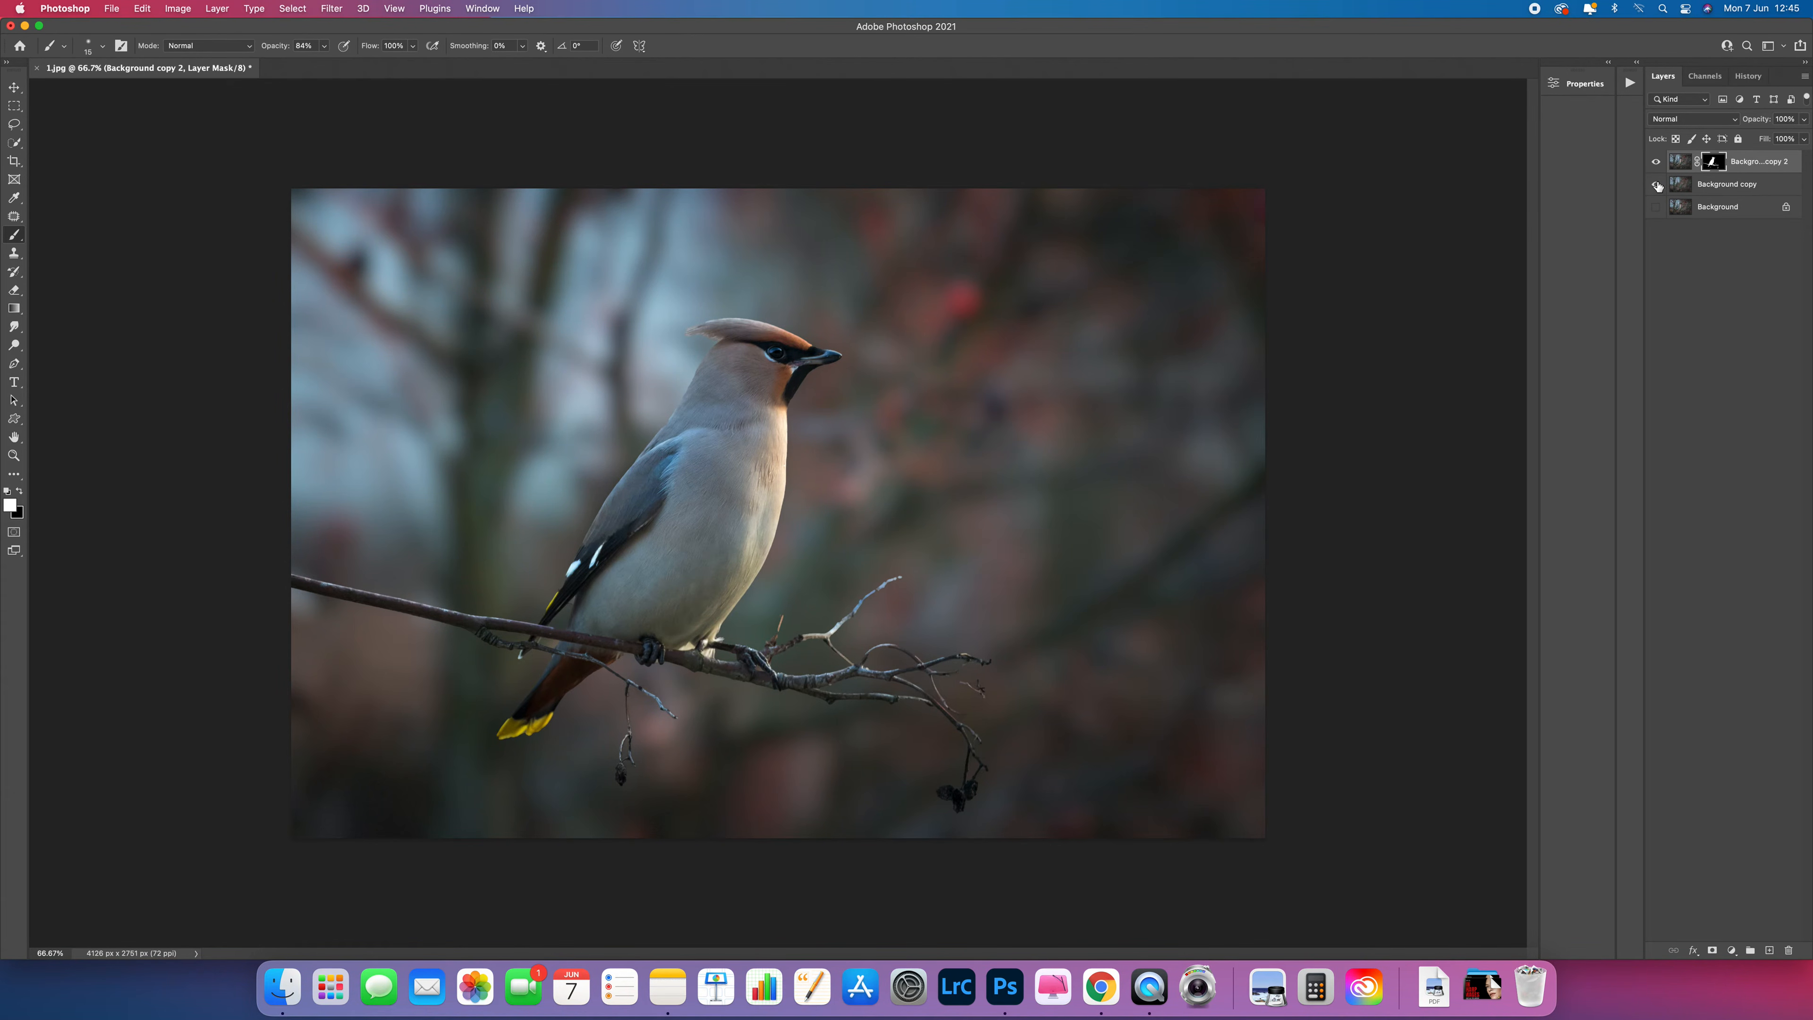
click(1656, 162)
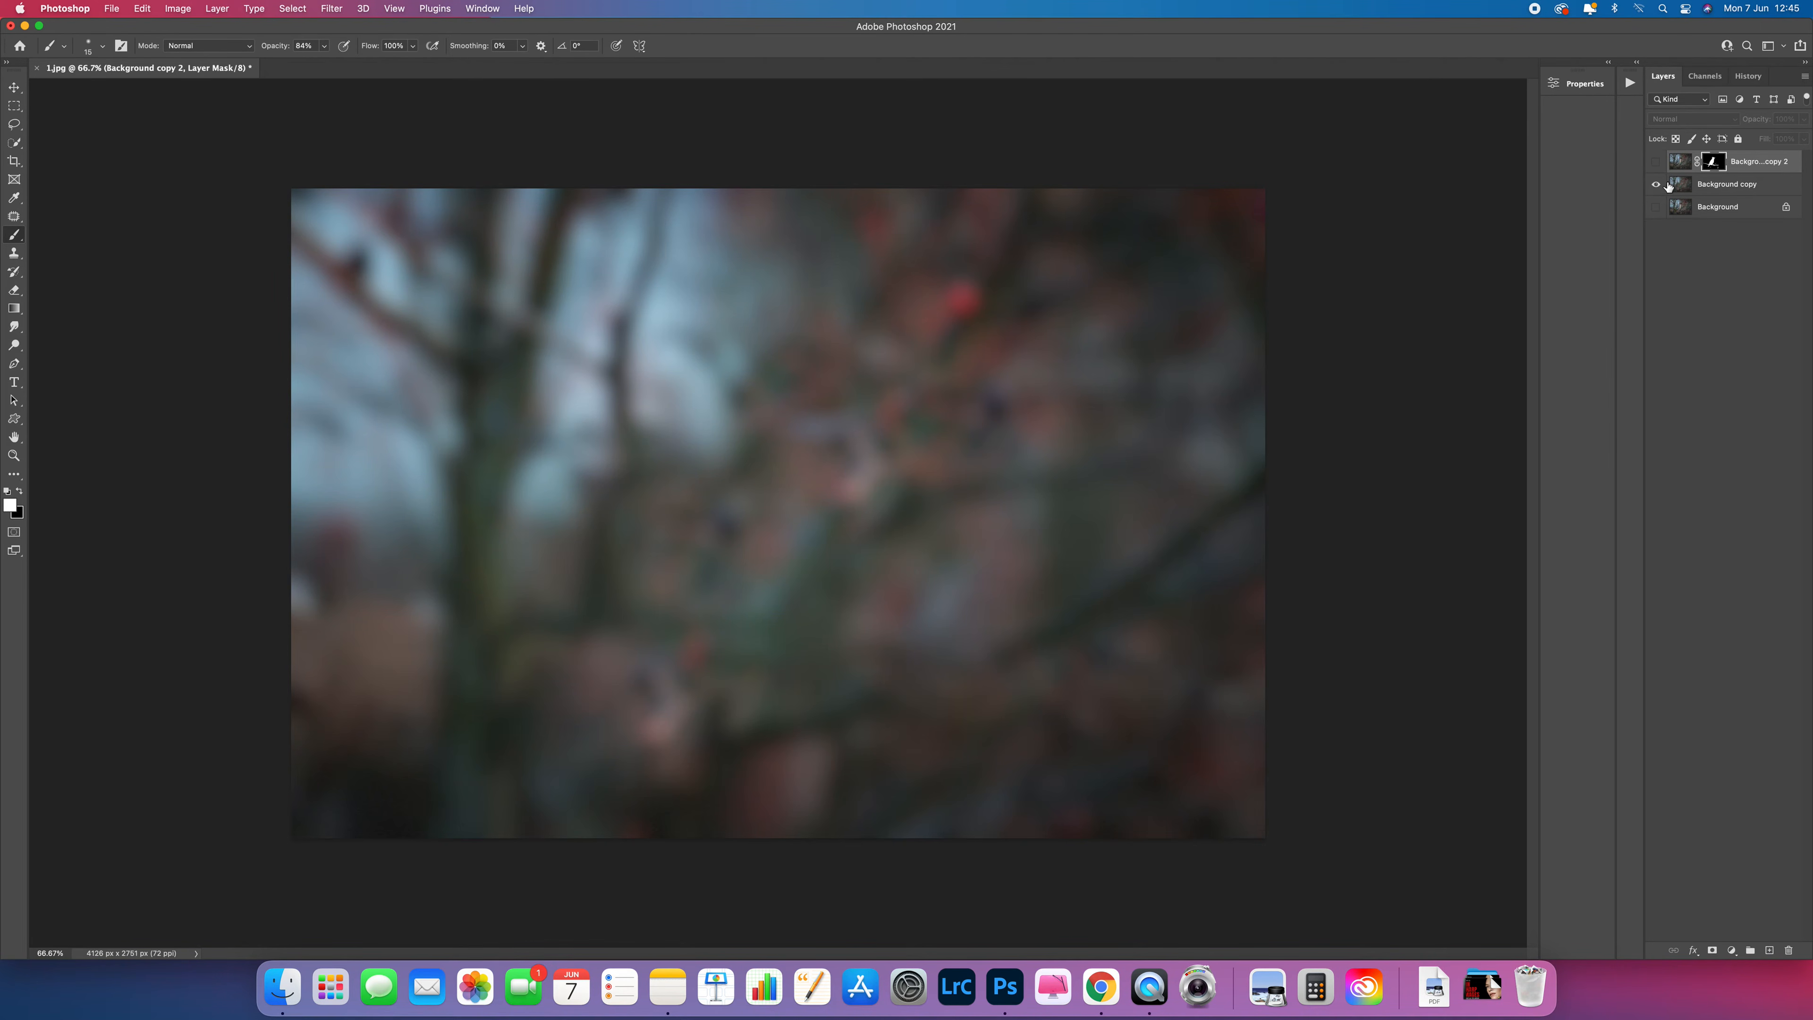
click(1655, 162)
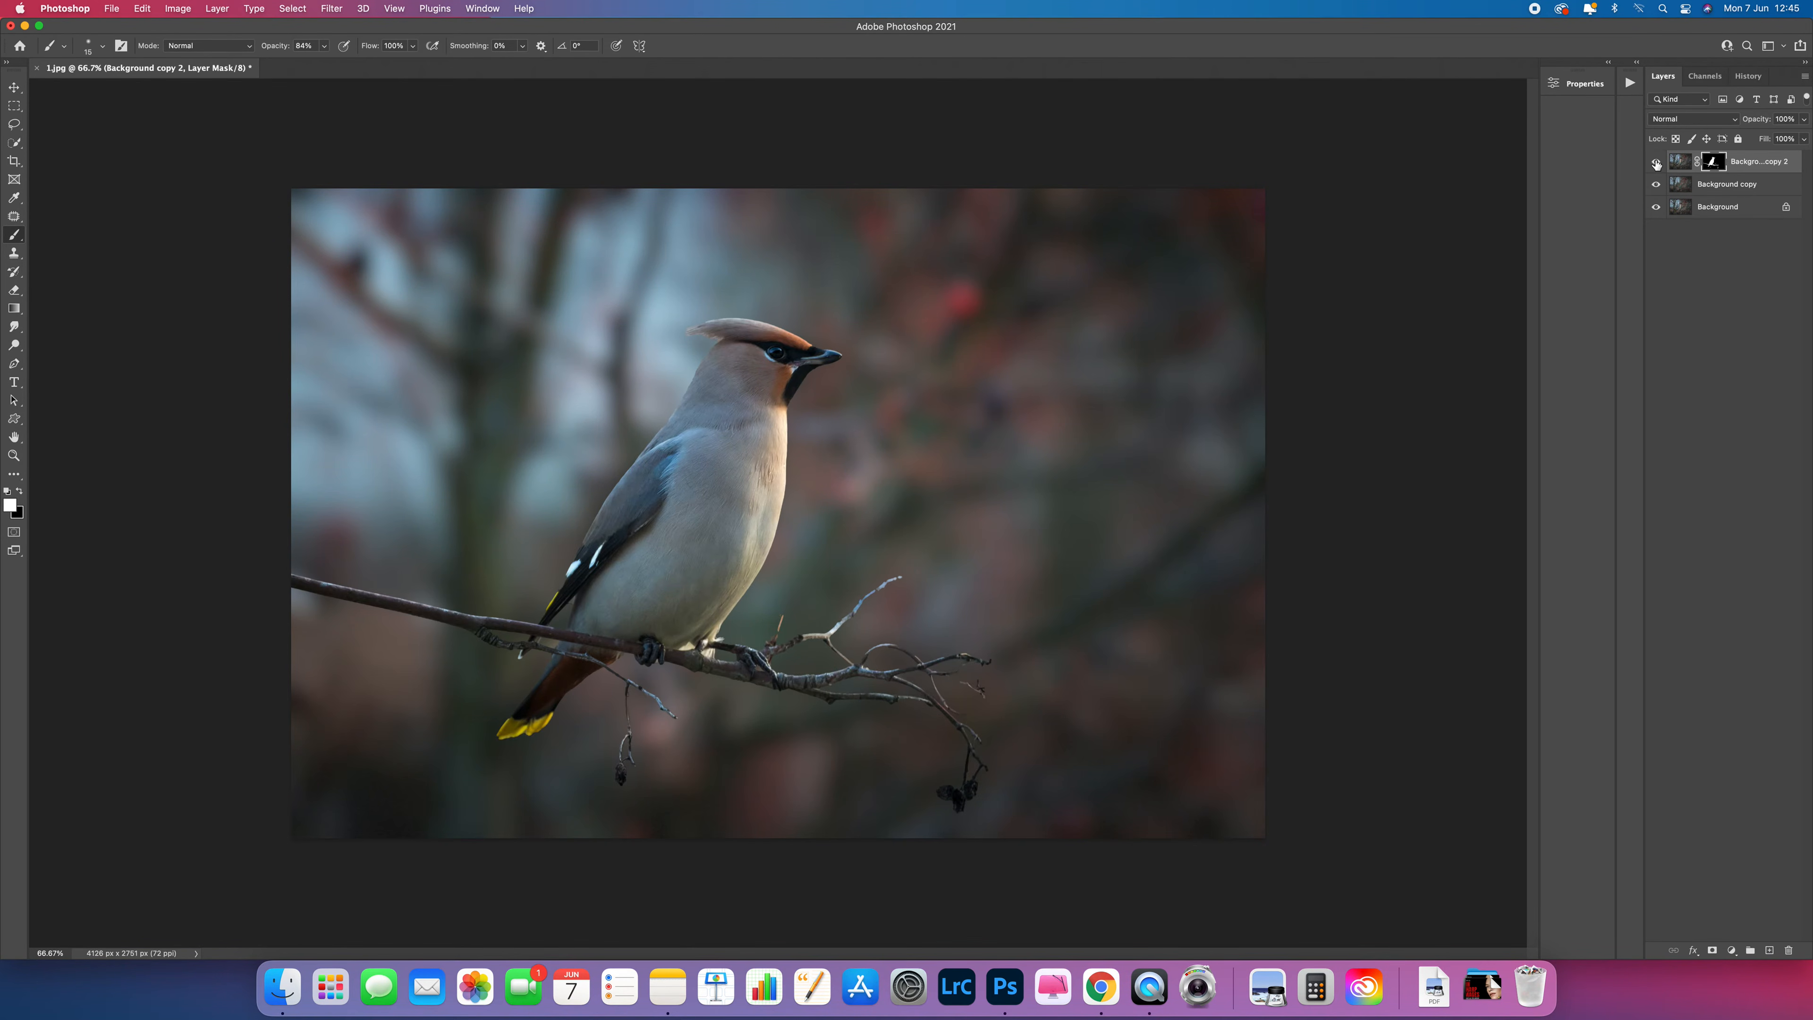
click(1656, 185)
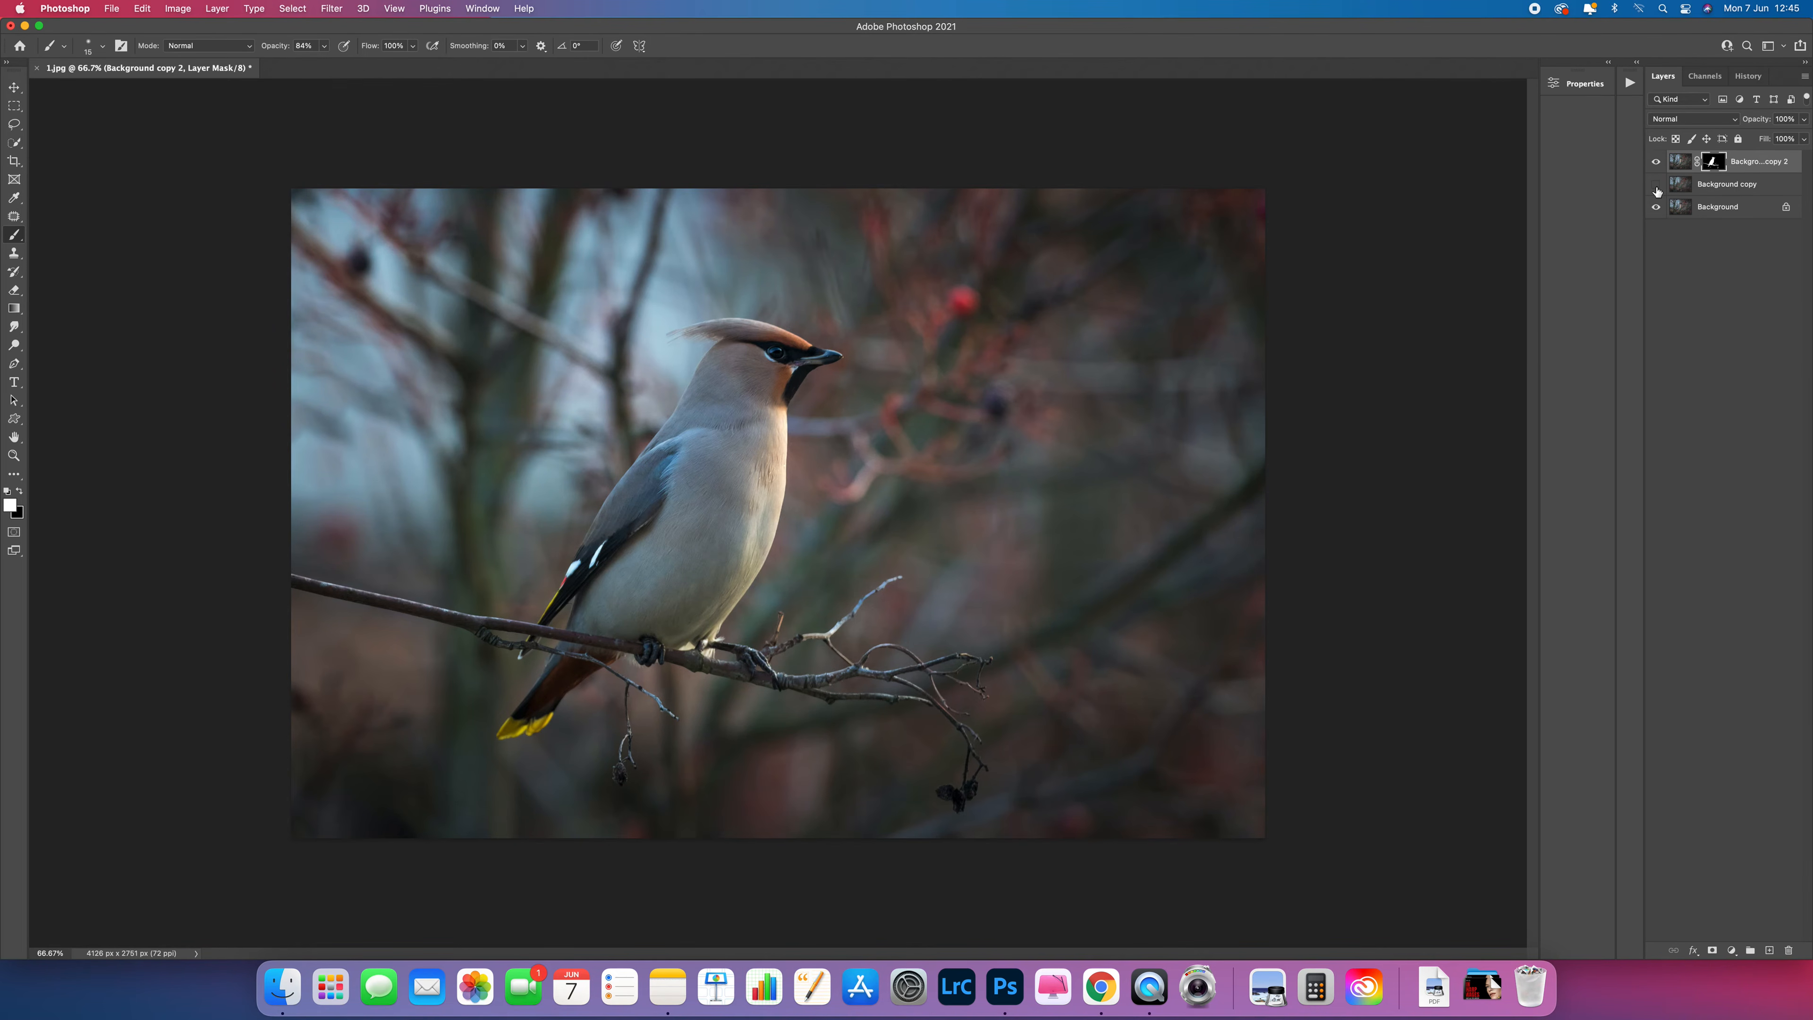
click(1656, 185)
click(1656, 185)
click(1656, 185)
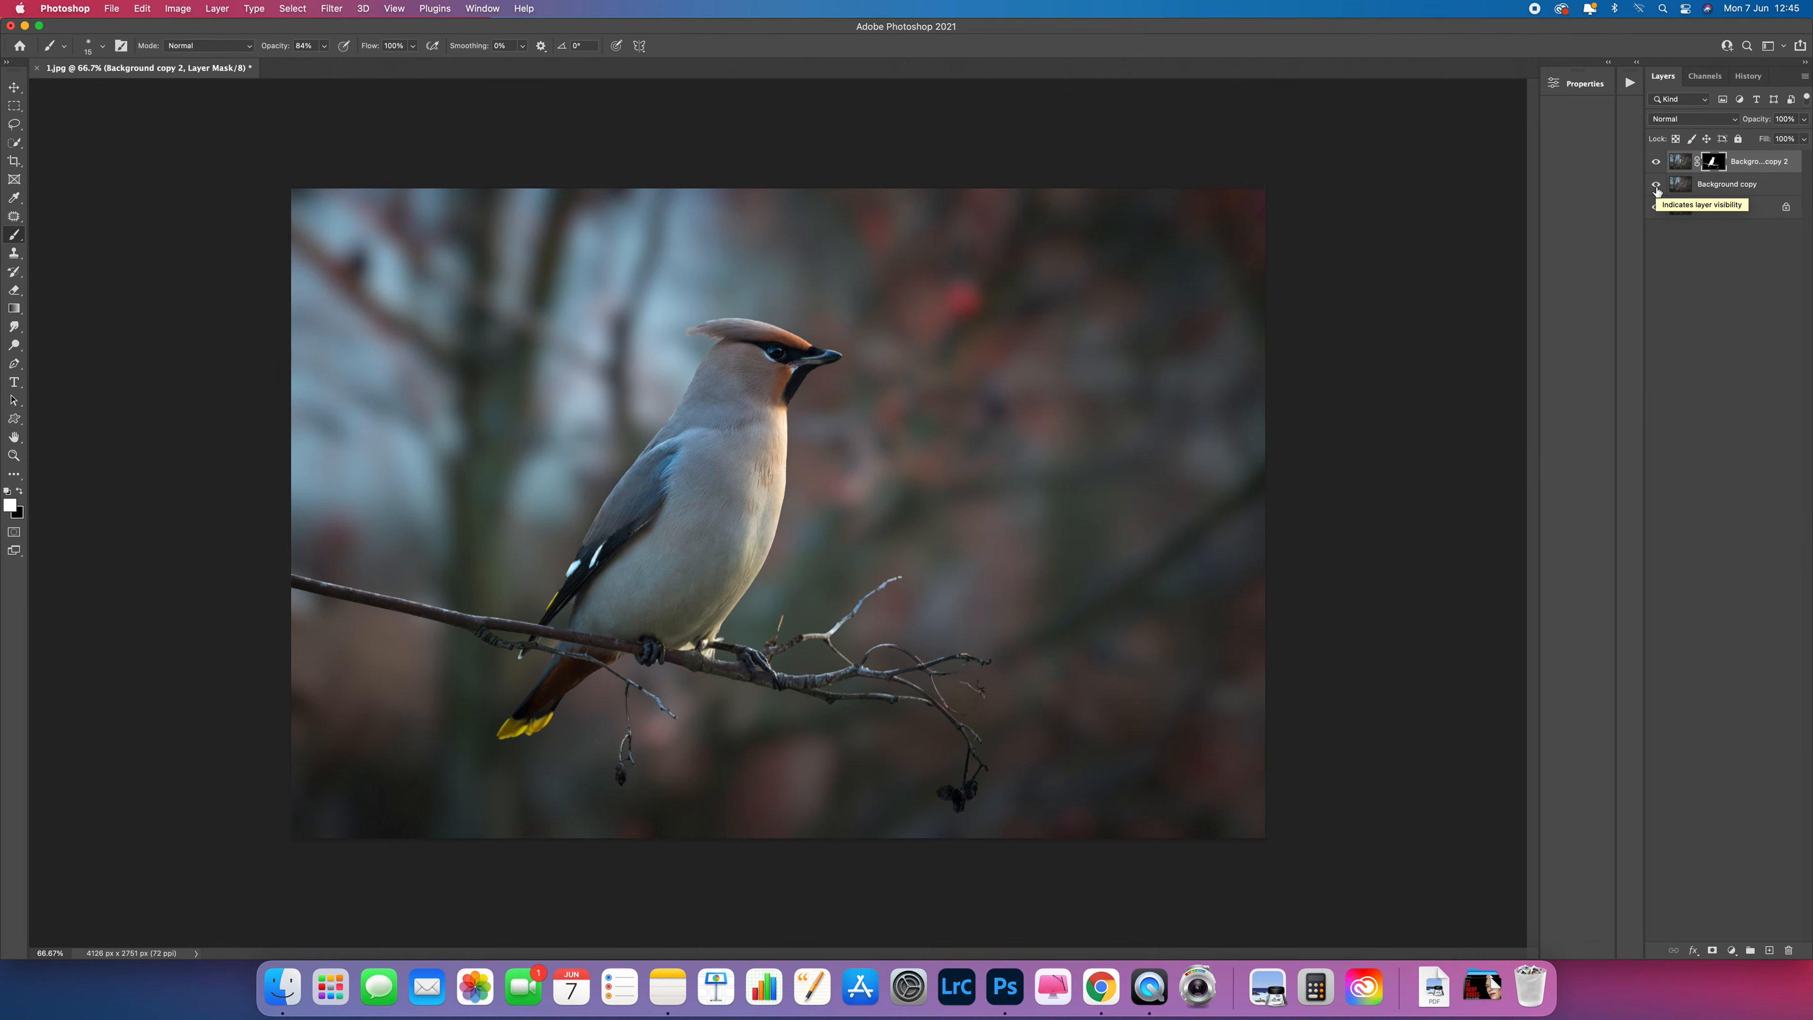
Duplicate the blurred Background copy layer.
click(1706, 187)
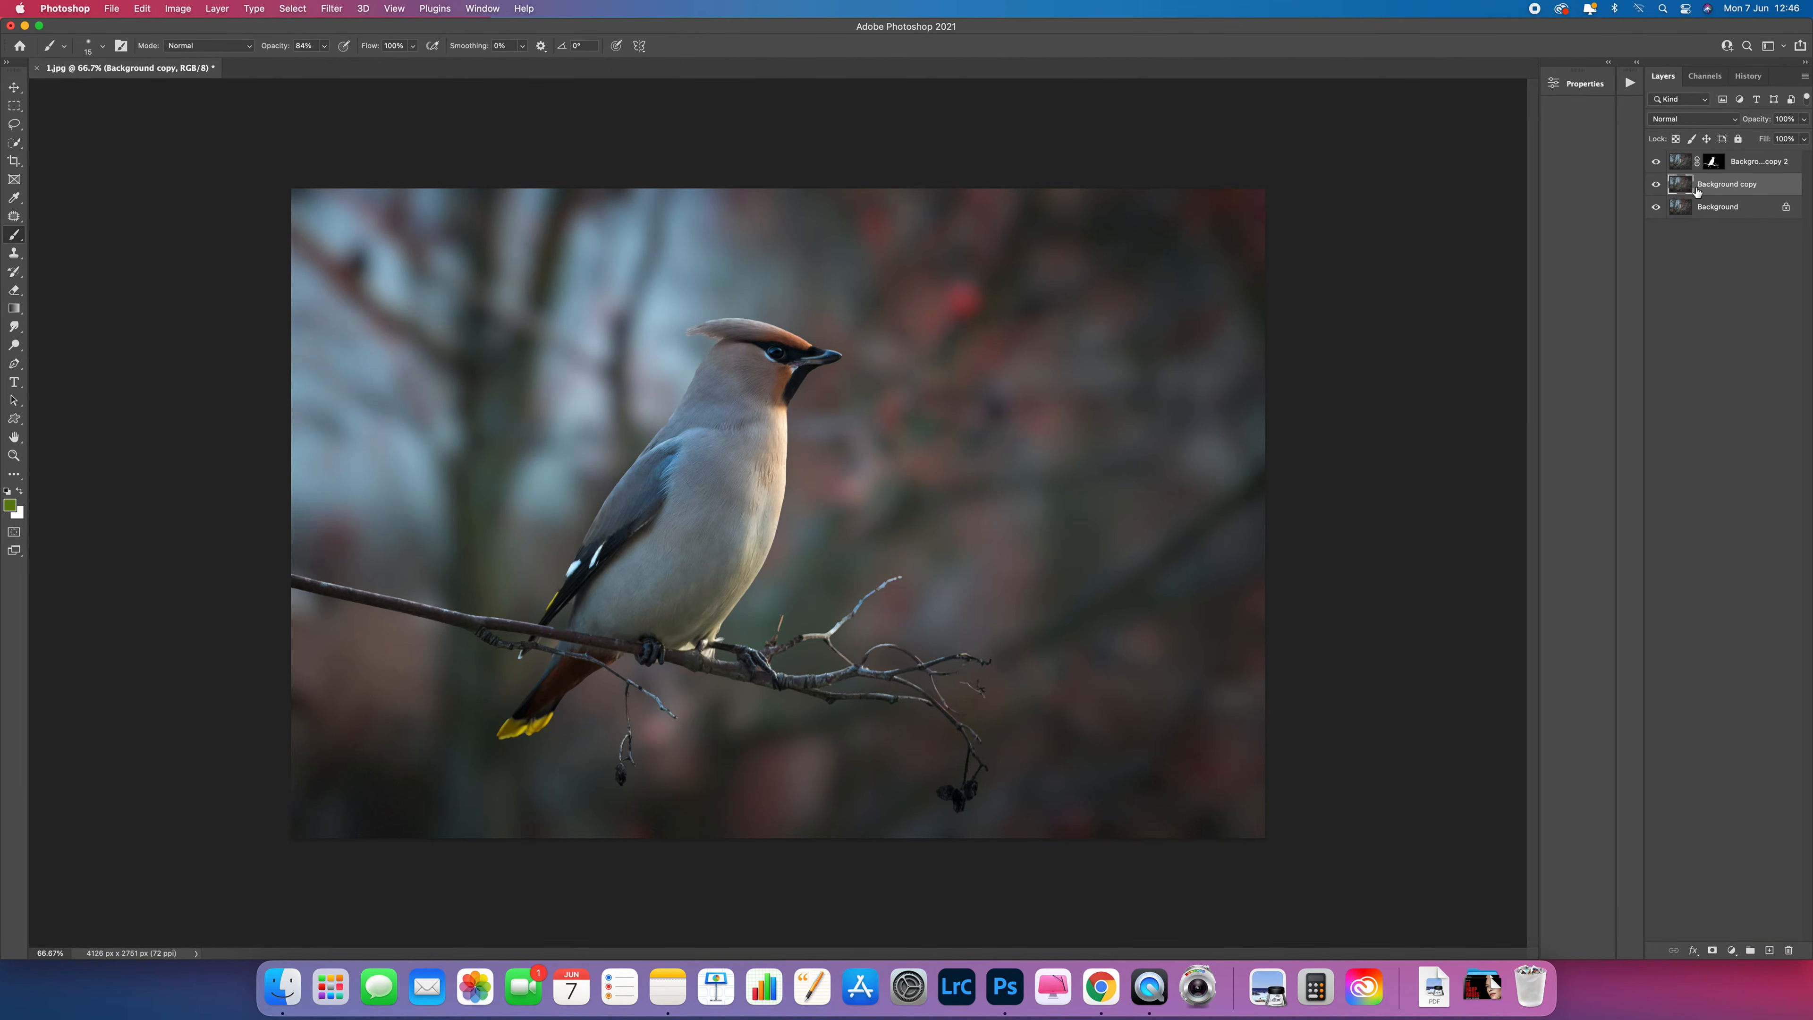
right_click(1722, 188)
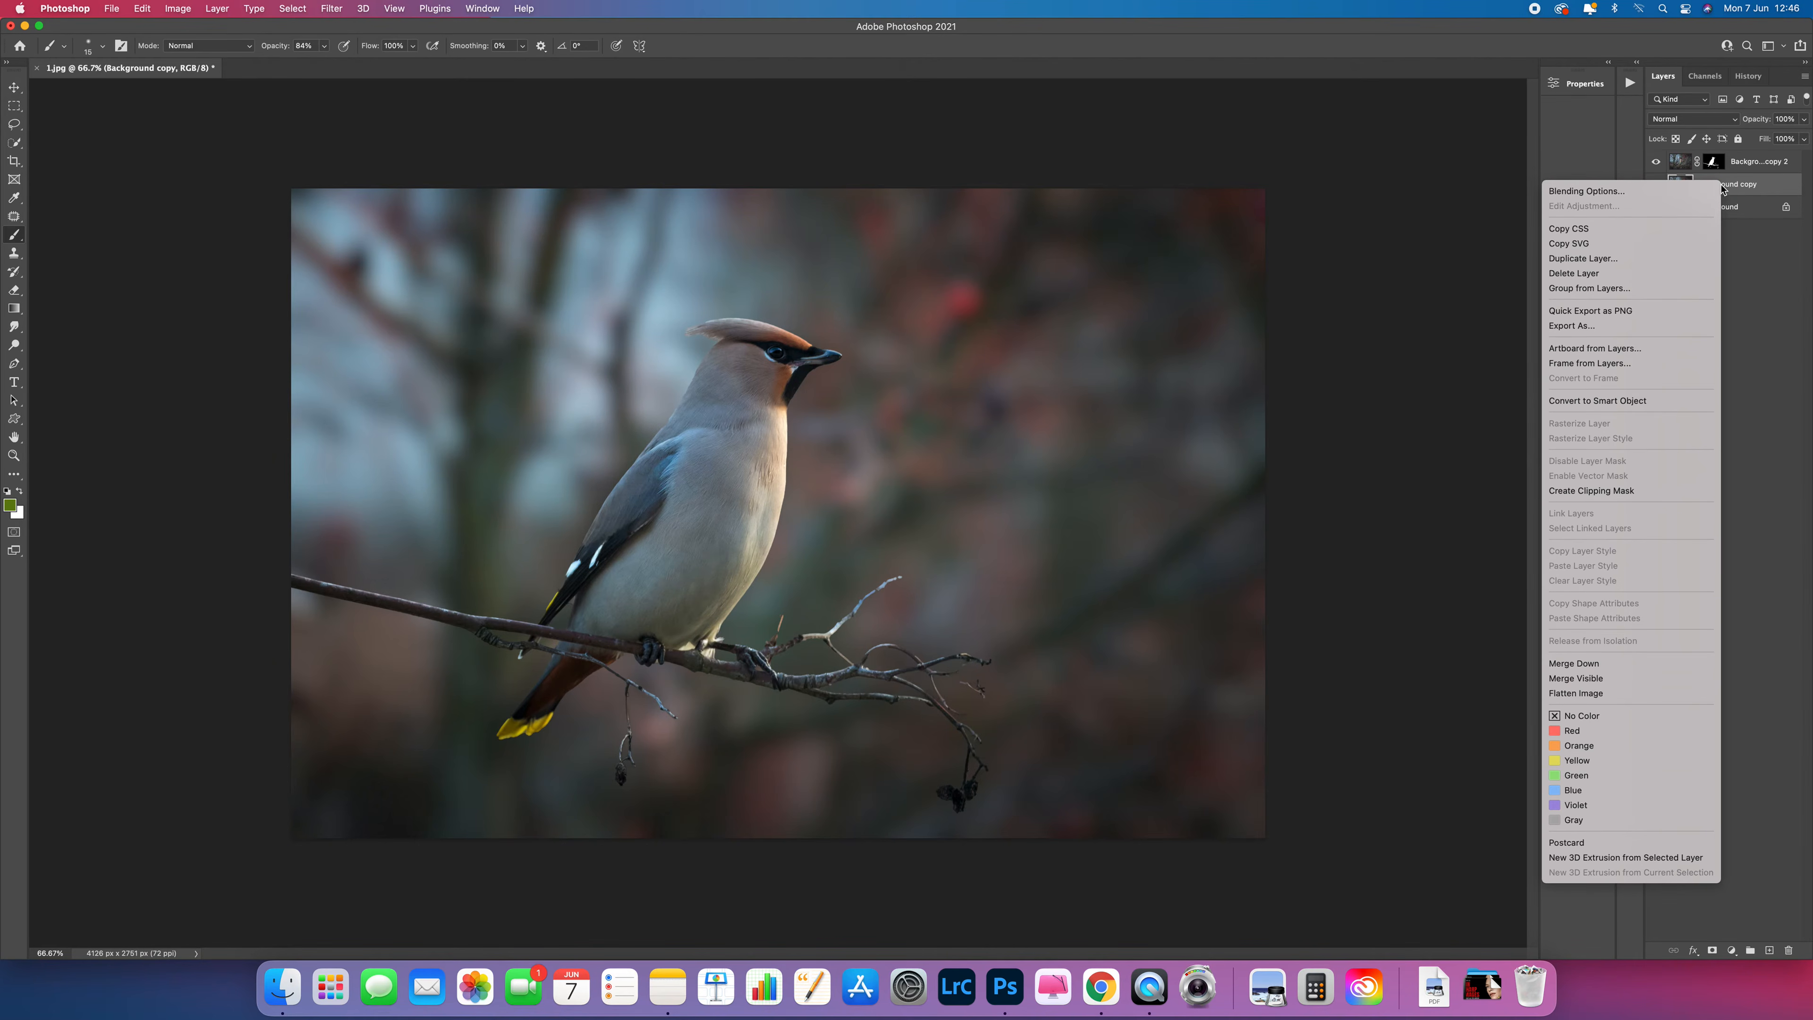
click(1686, 258)
click(1382, 204)
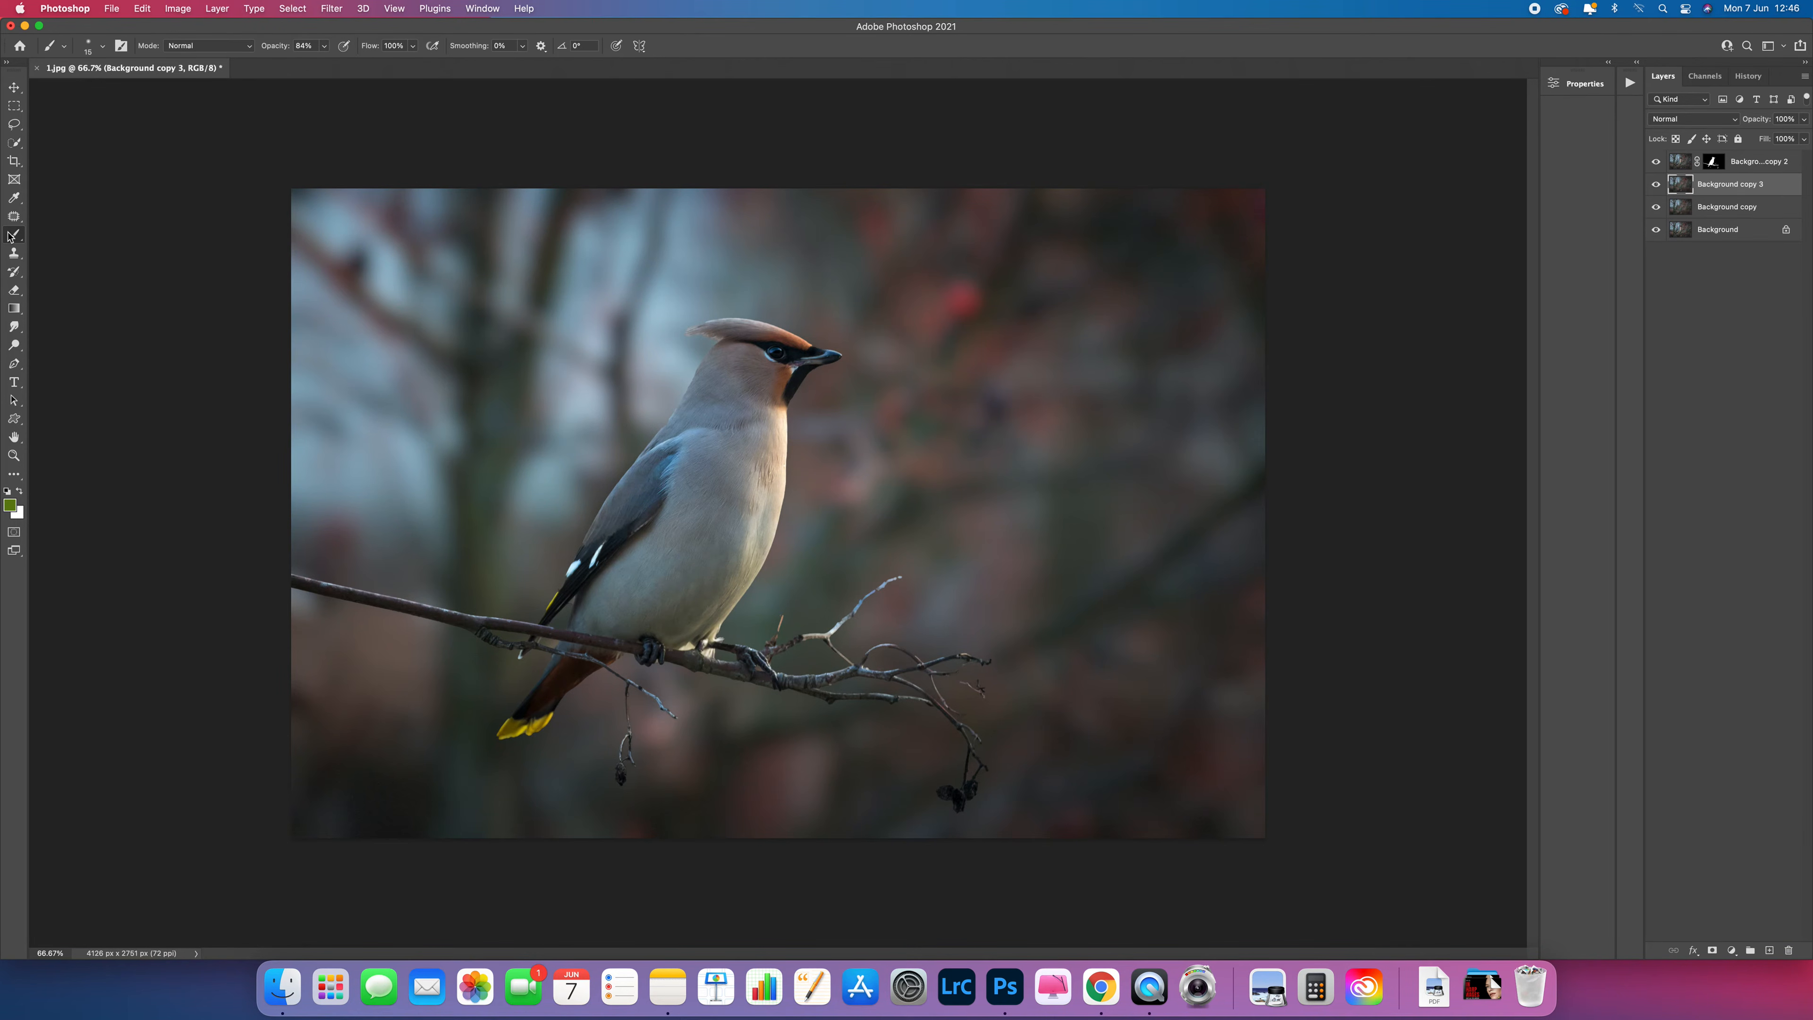
Set the brush to 0% hardness, 47% opacity and a flow just under 50%.
click(103, 49)
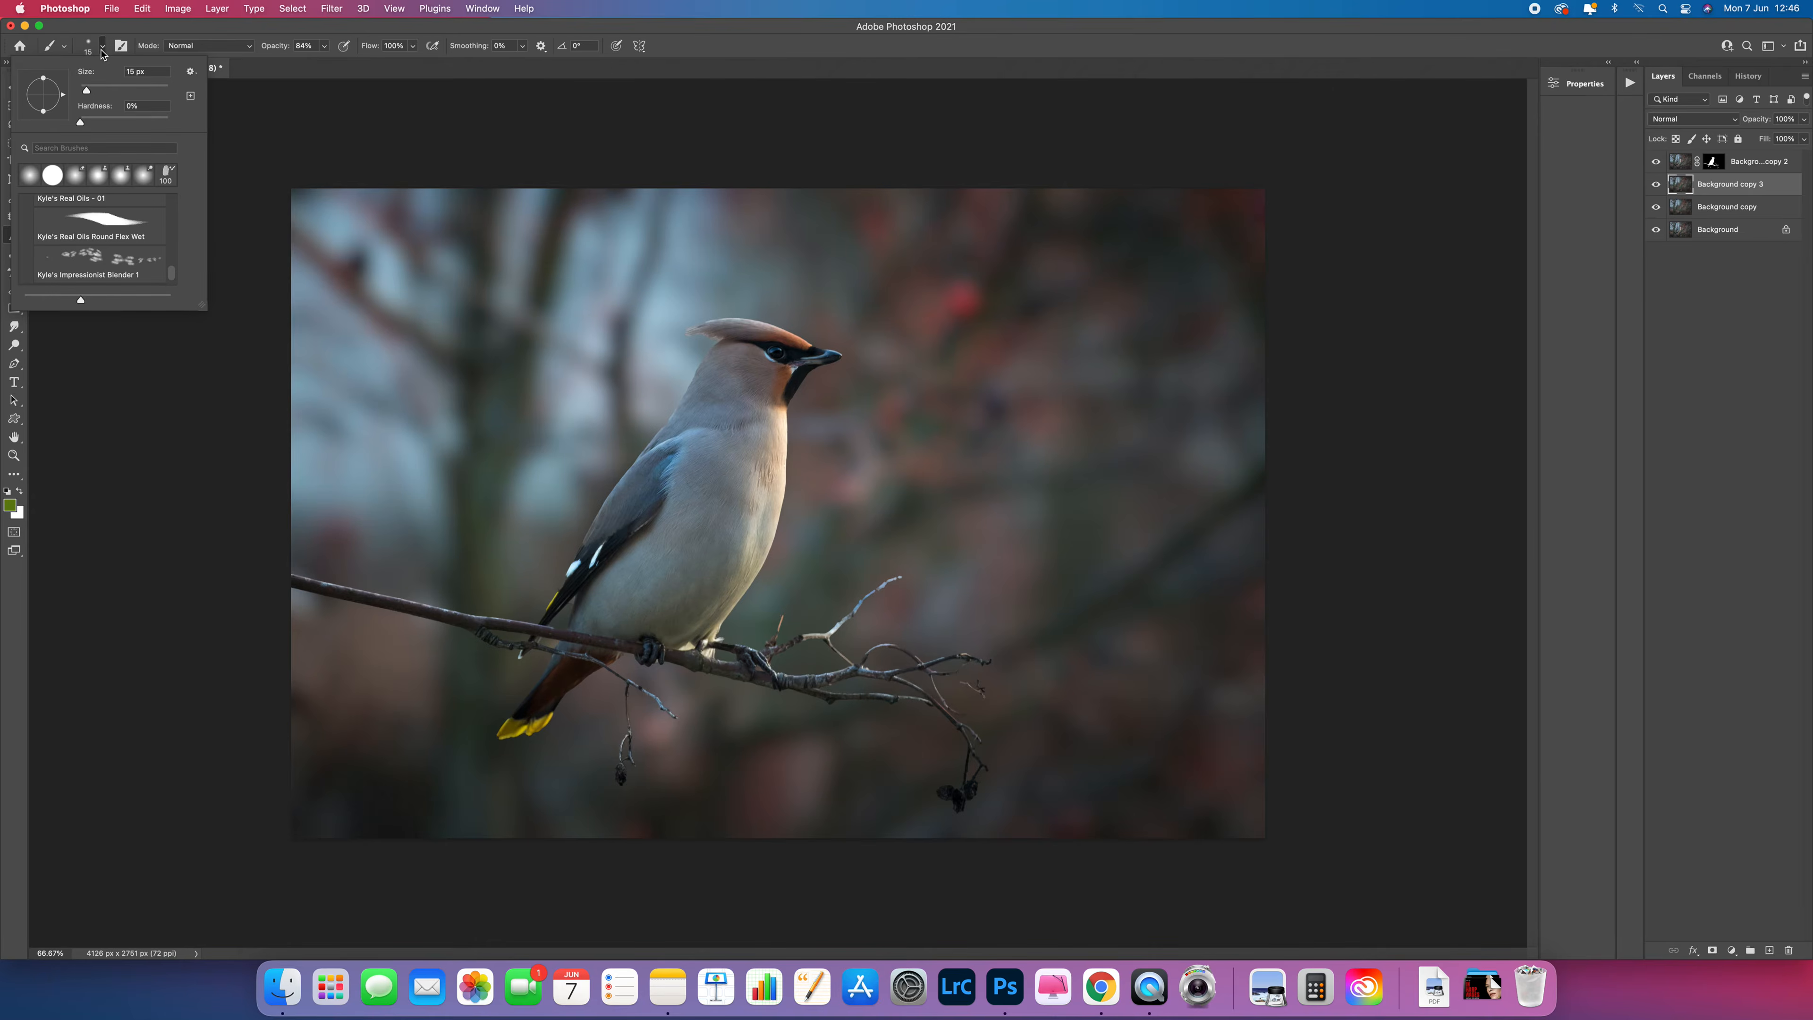
click(74, 123)
click(328, 34)
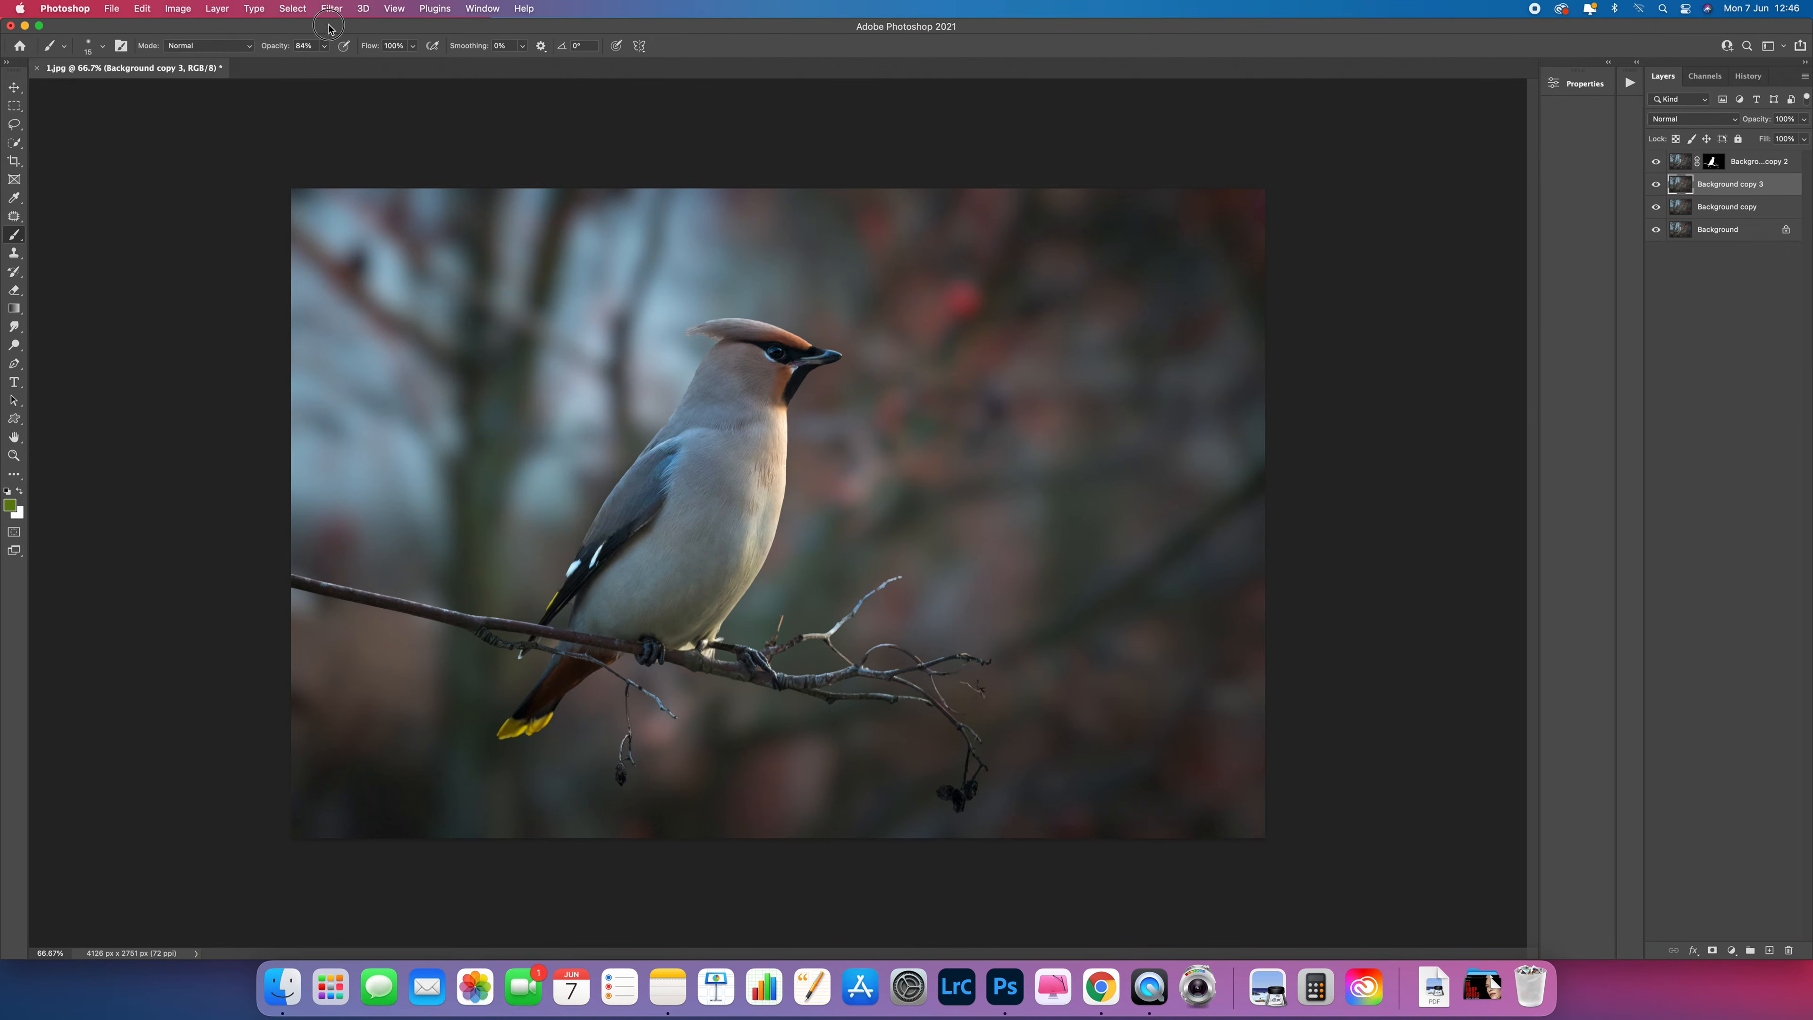
click(412, 46)
drag(411, 65, 299, 65)
click(329, 67)
click(324, 46)
click(134, 260)
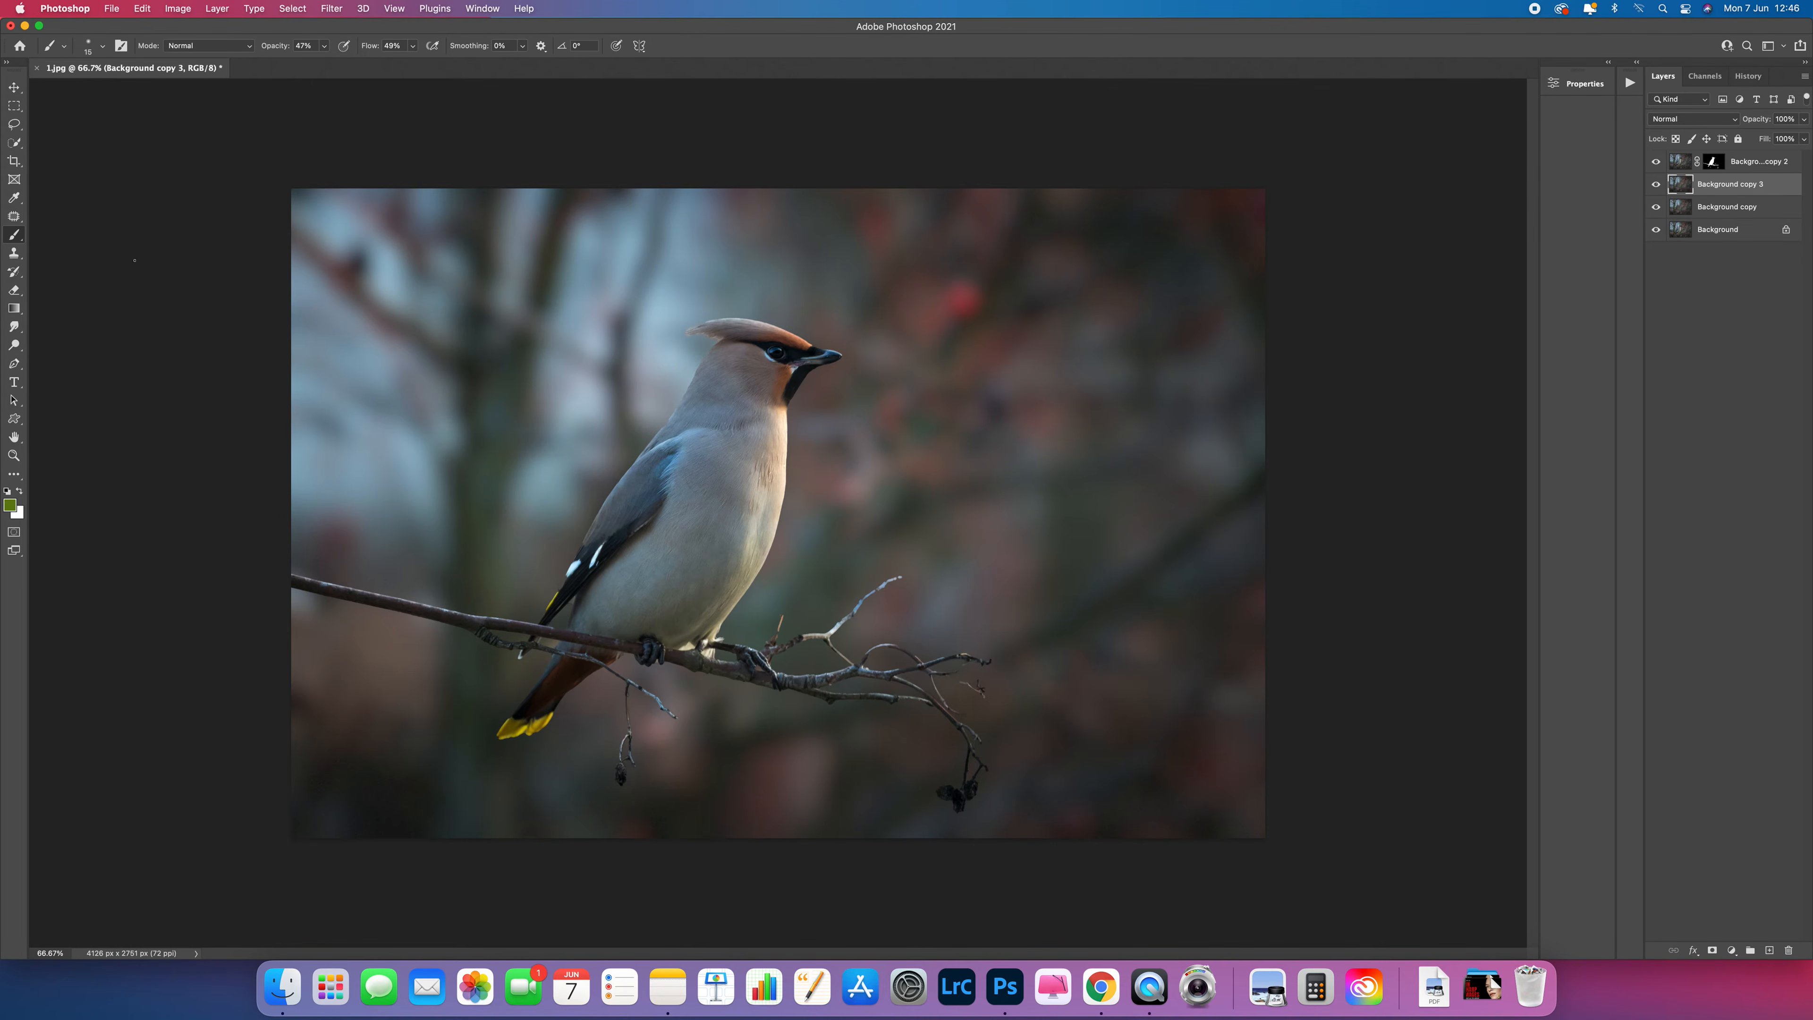
Set the foreground colour to orange #cd7a28 and return to the Brush tool.
click(9, 506)
drag(747, 472, 744, 482)
mouse_move(704, 379)
mouse_down()
mouse_move(707, 343)
mouse_move(689, 337)
mouse_move(701, 350)
mouse_up()
click(861, 309)
key(b)
Enlarge the soft brush to 2700 px.
click(103, 47)
drag(110, 90, 140, 92)
text(])
key(Return)
click(917, 344)
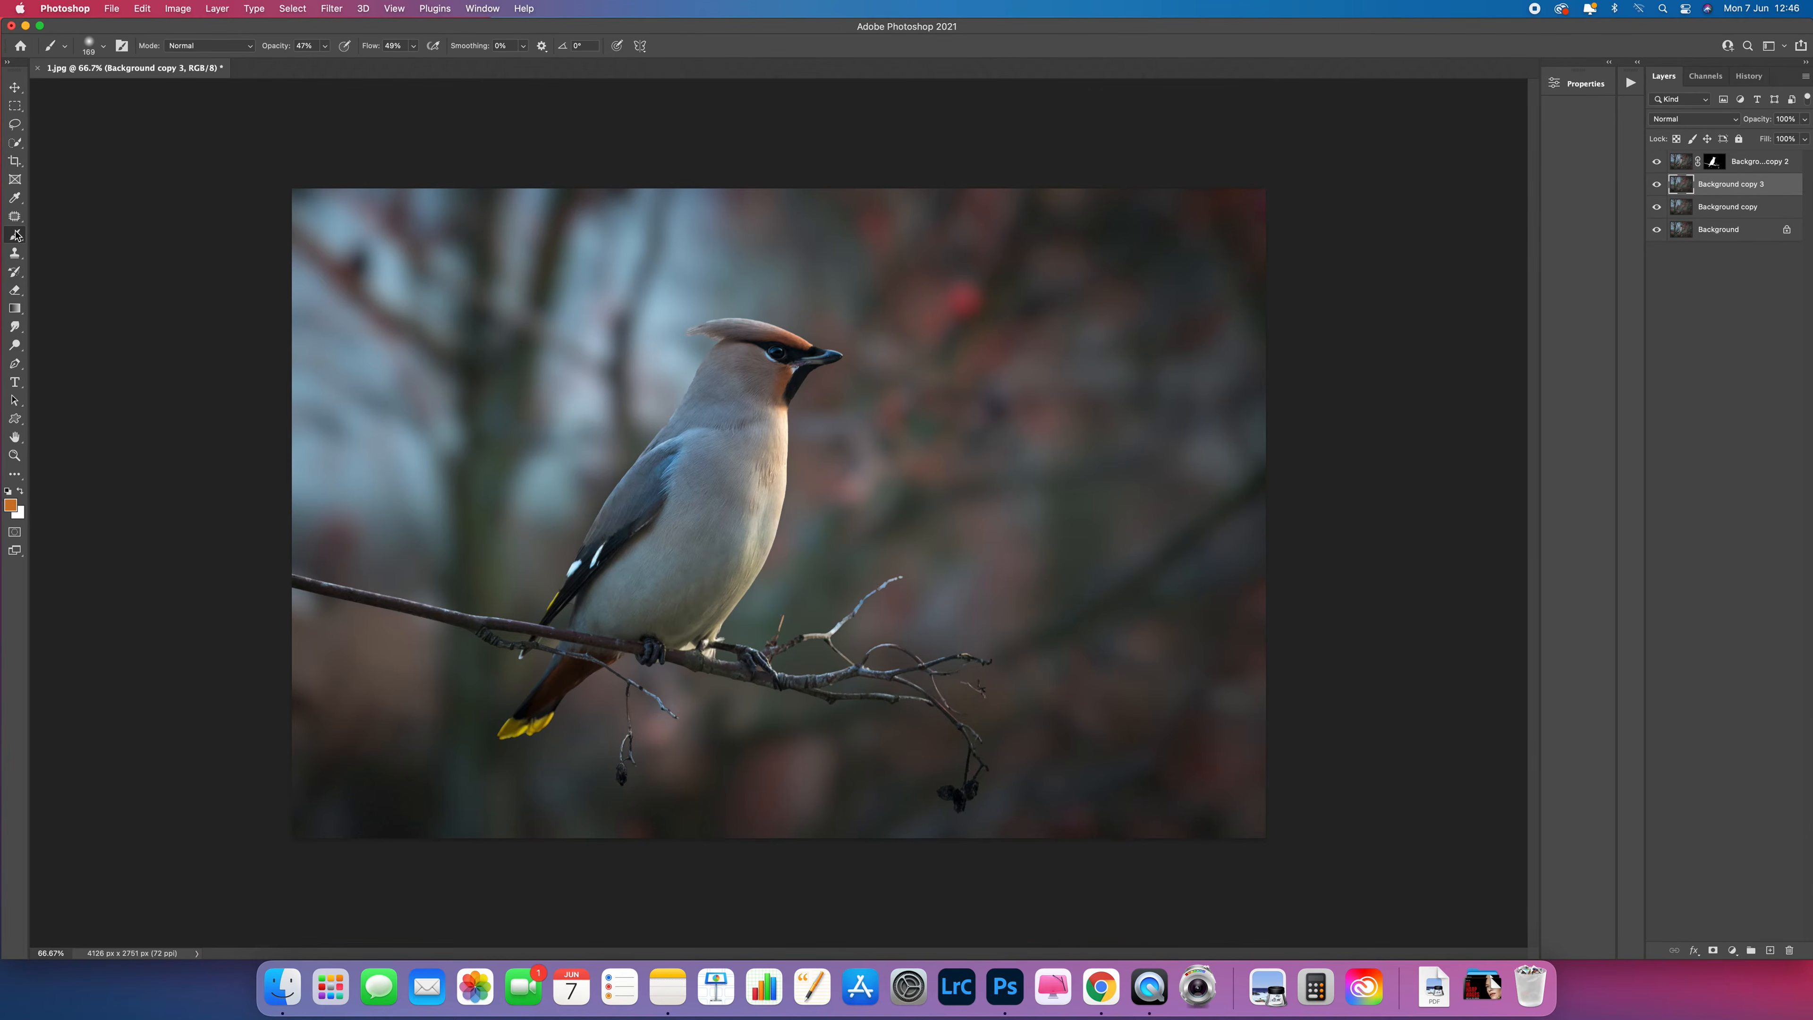
key(bracketright)
key(bracketright)
key(bracketright)
key(bracketright)
key(bracketright)
key(bracketright)
key(bracketright)
key(bracketright)
key(bracketright)
key(bracketright)
key(bracketright)
key(bracketright)
key(bracketright)
key(bracketright)
key(bracketright)
key(bracketright)
key(bracketright)
key(bracketright)
key(bracketright)
key(bracketright)
key(bracketright)
key(bracketright)
key(bracketright)
key(bracketright)
key(bracketright)
key(bracketright)
key(bracketright)
key(bracketright)
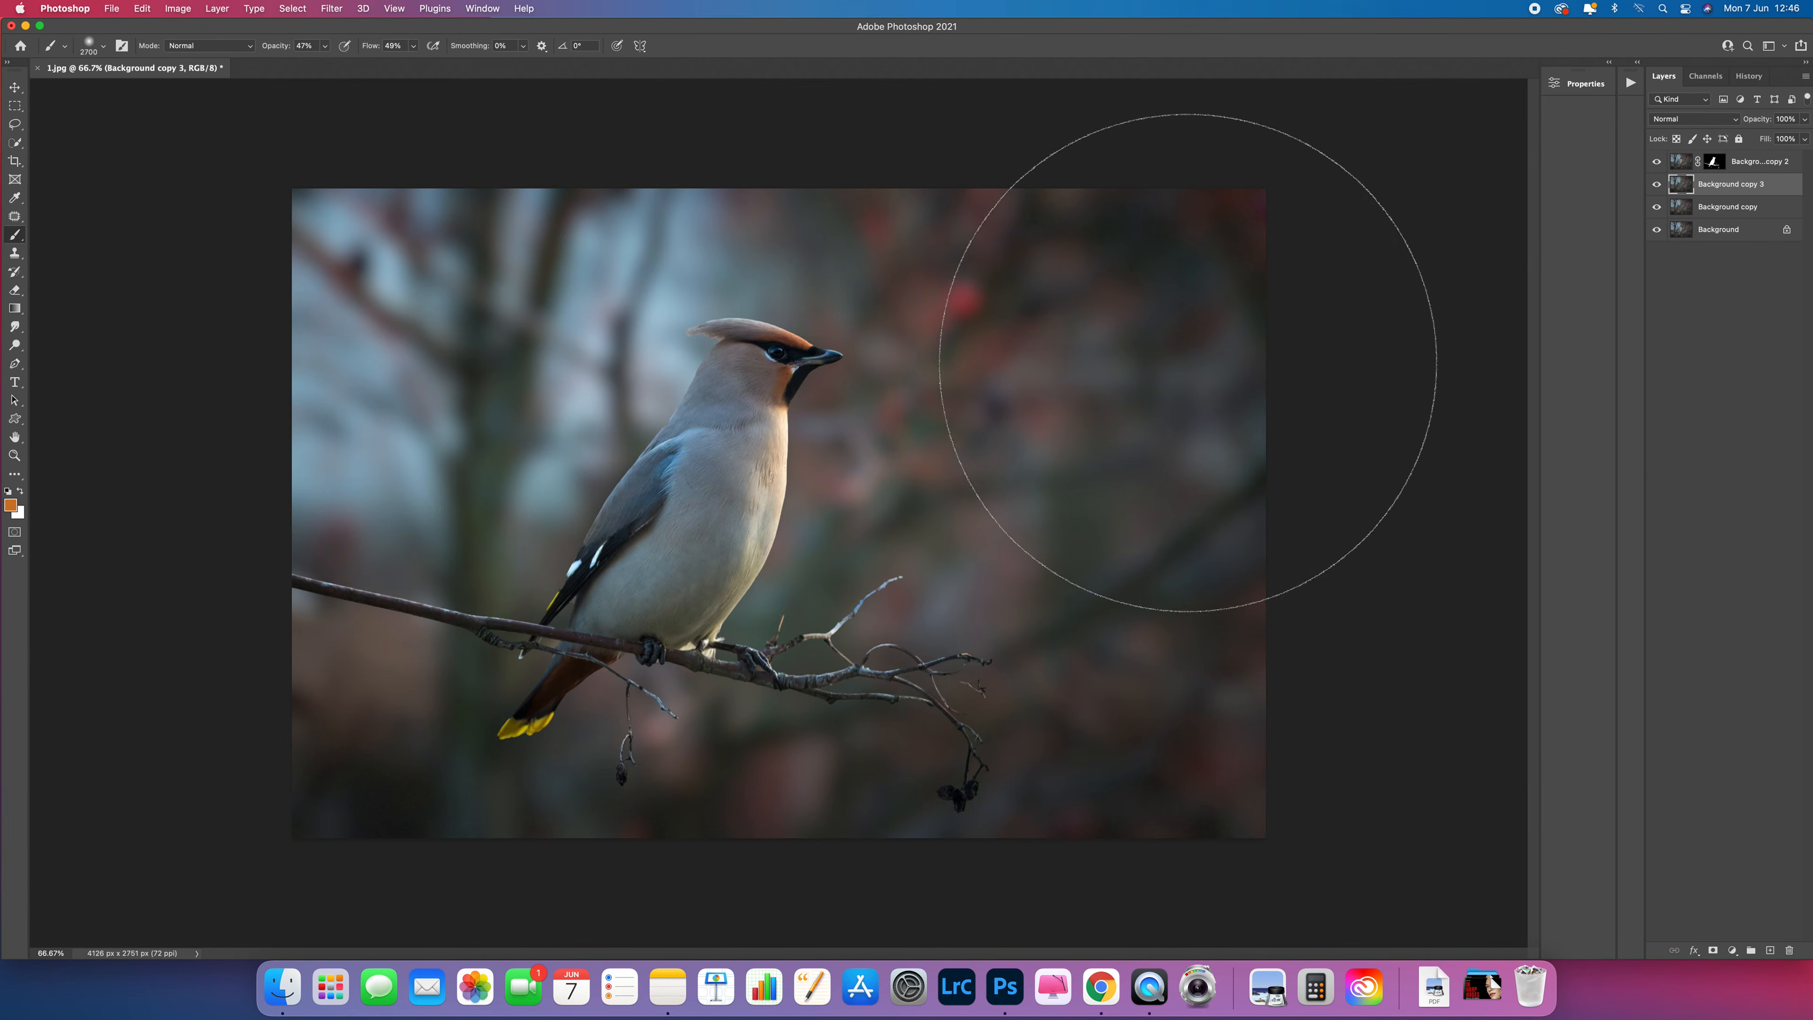
Dab orange over the background to the bird's right on the duplicated layer, reducing the brush to 2300 px for the upper edge.
click(1145, 332)
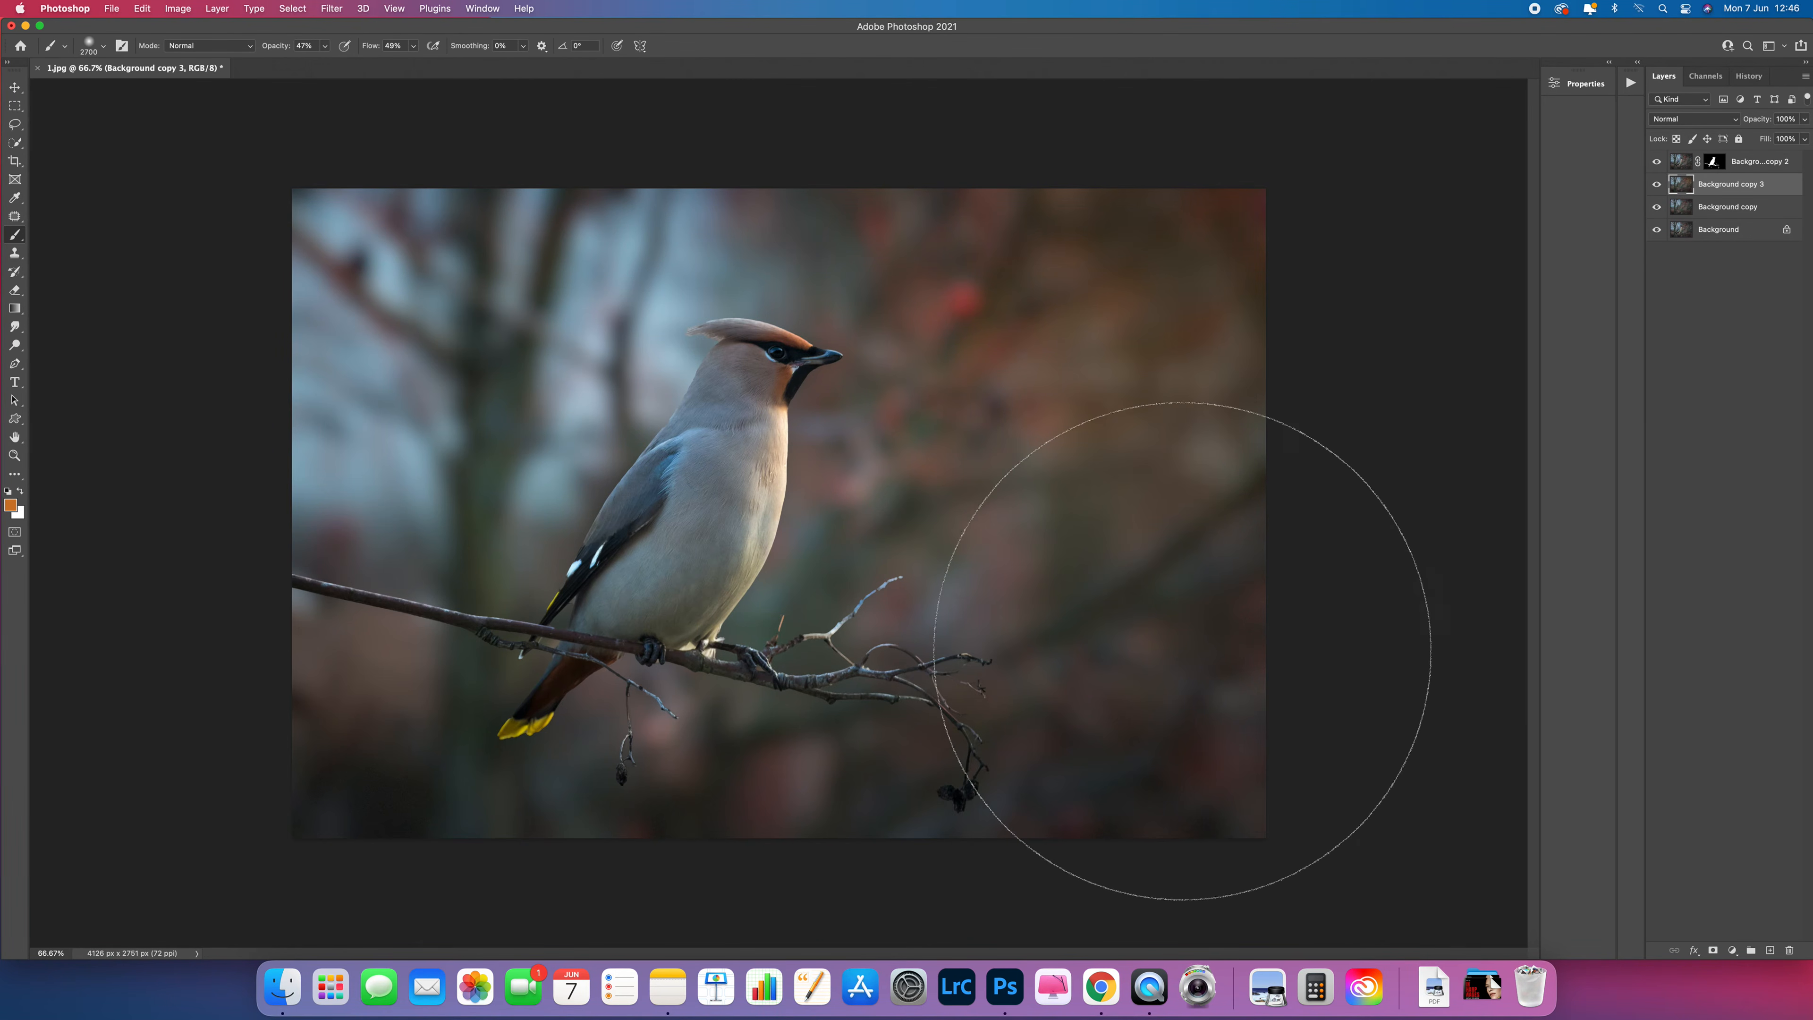
click(1171, 653)
key(bracketleft)
key(bracketleft)
key(bracketleft)
key(bracketleft)
click(1062, 125)
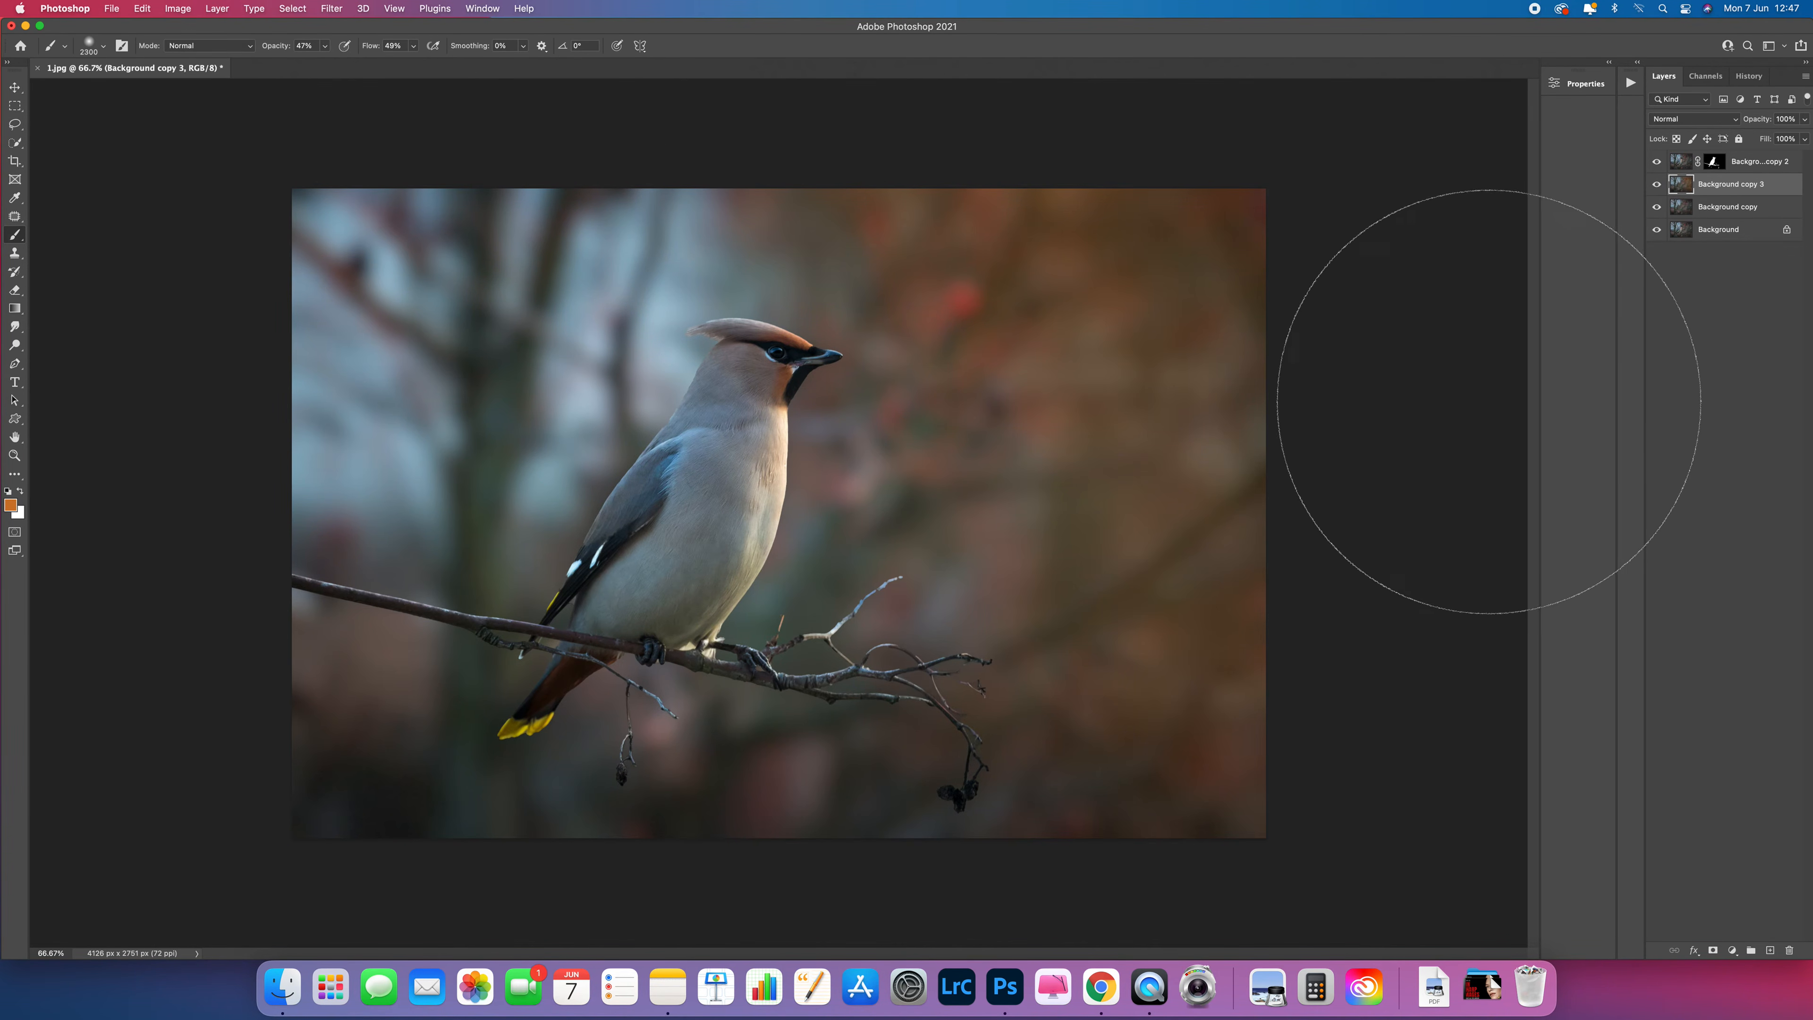
Change the foreground colour to muted green #68893d and return to the Brush tool.
click(10, 505)
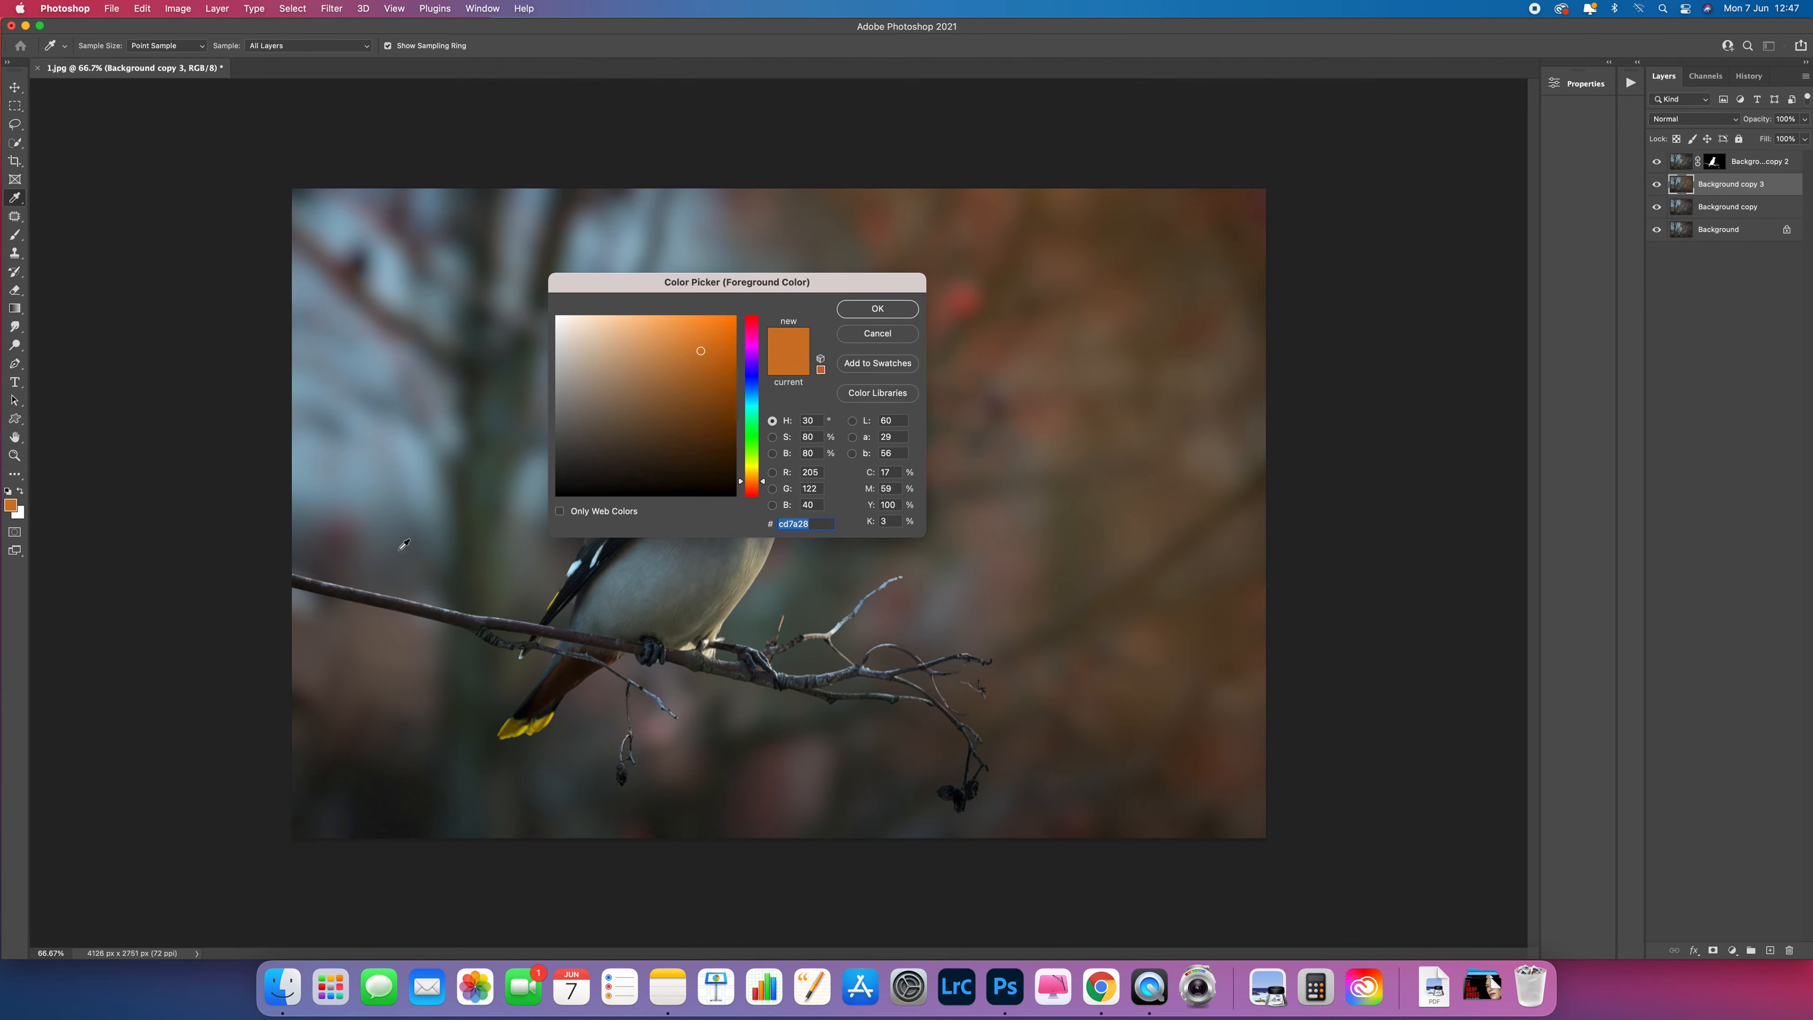
drag(752, 461, 747, 457)
drag(660, 402, 655, 383)
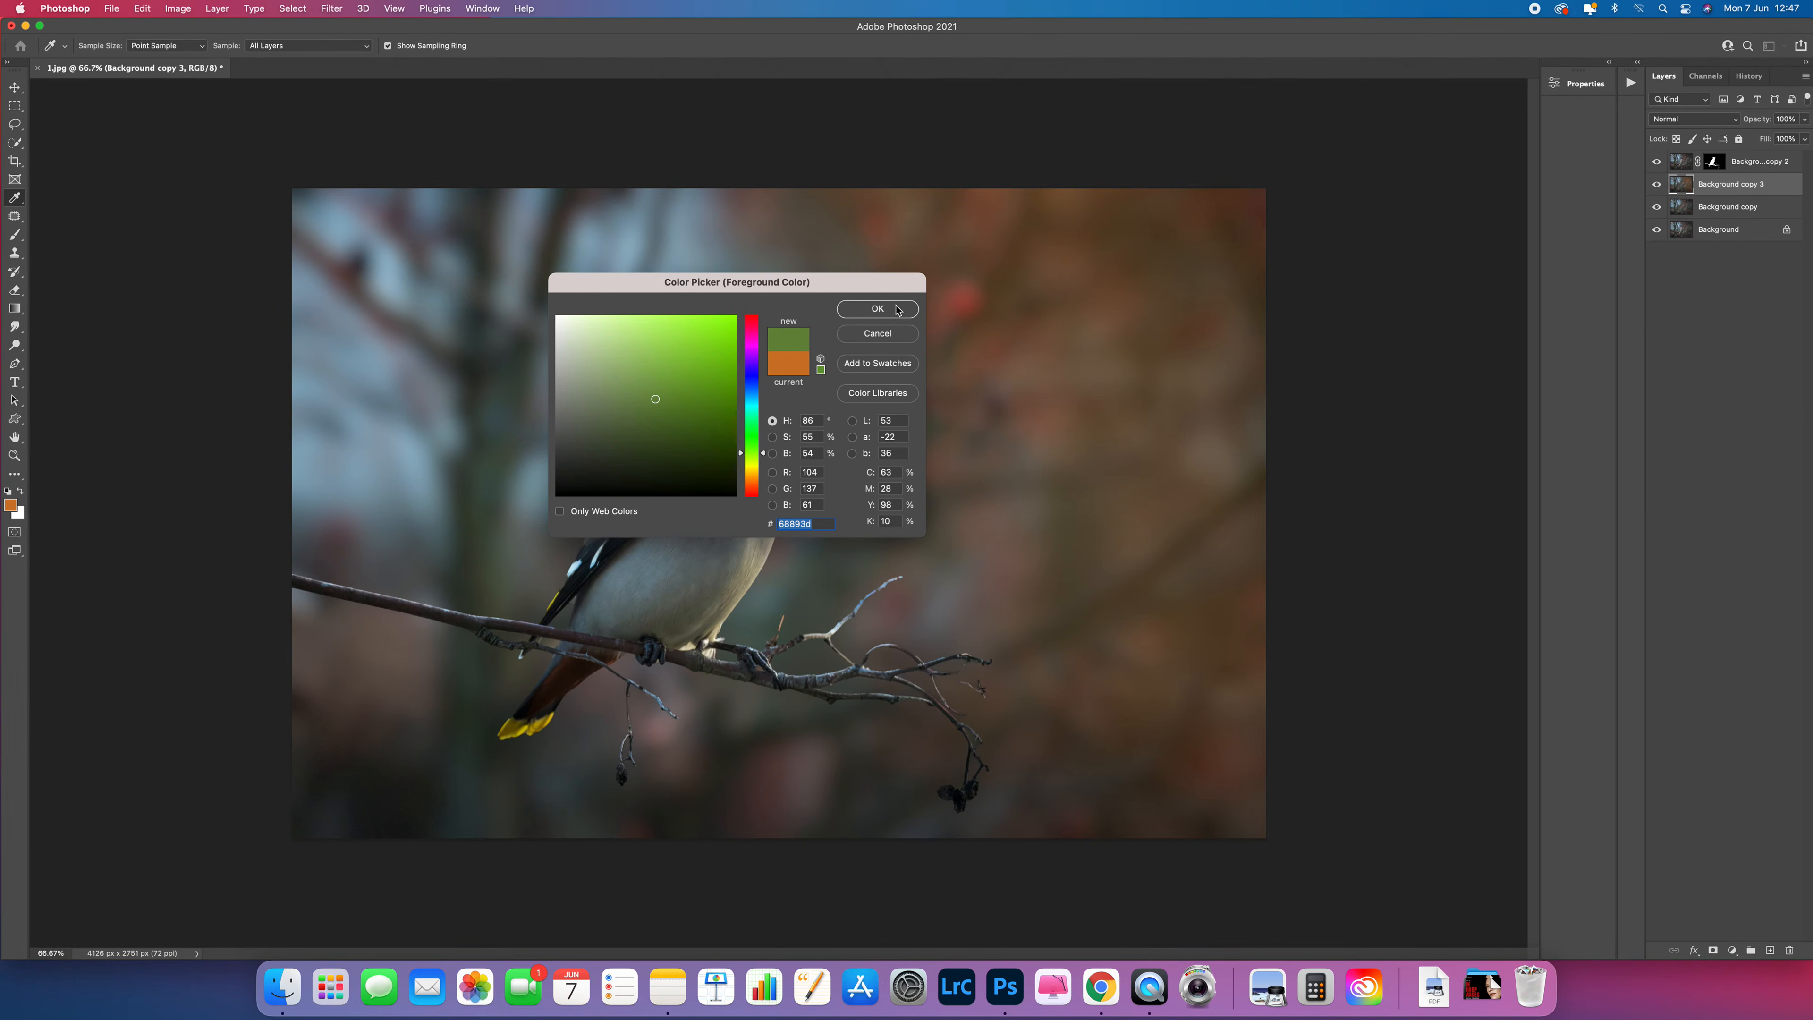
key(Return)
key(b)
Dab green with a 1900 px brush over the photo's lower-left background, its lower edge and the area above the branch.
key(bracketleft)
key(bracketleft)
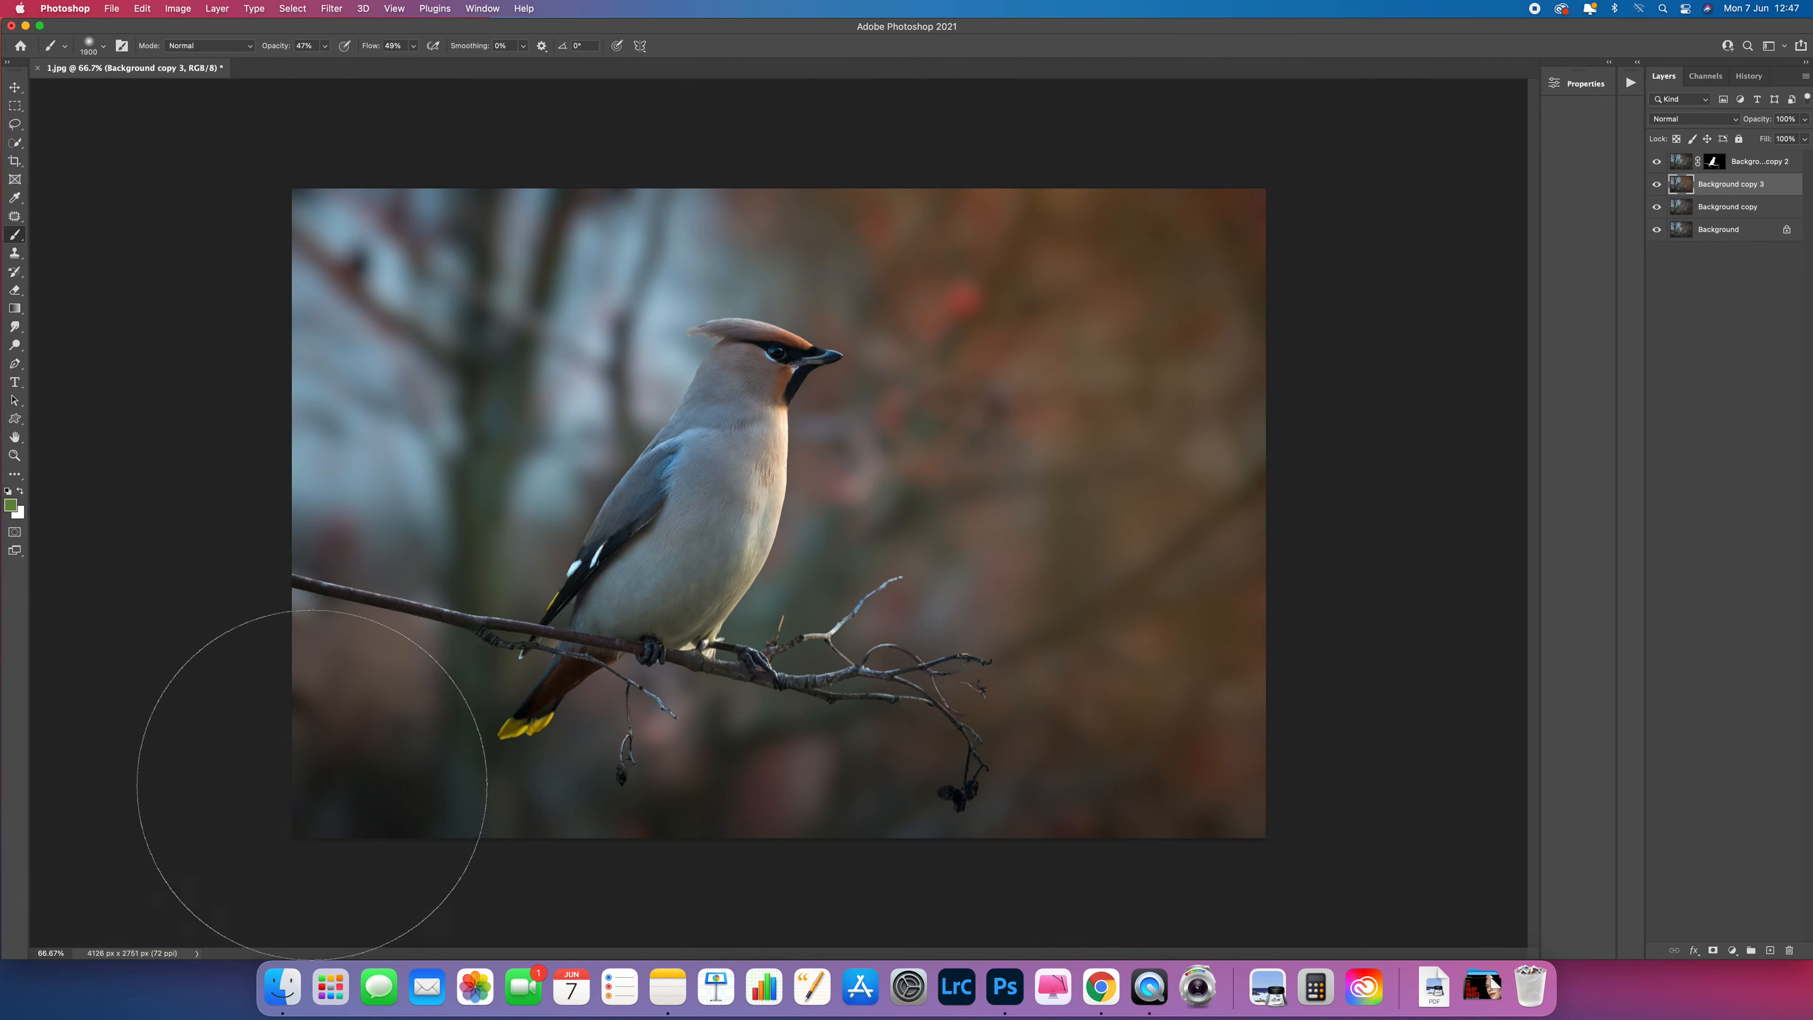
click(312, 748)
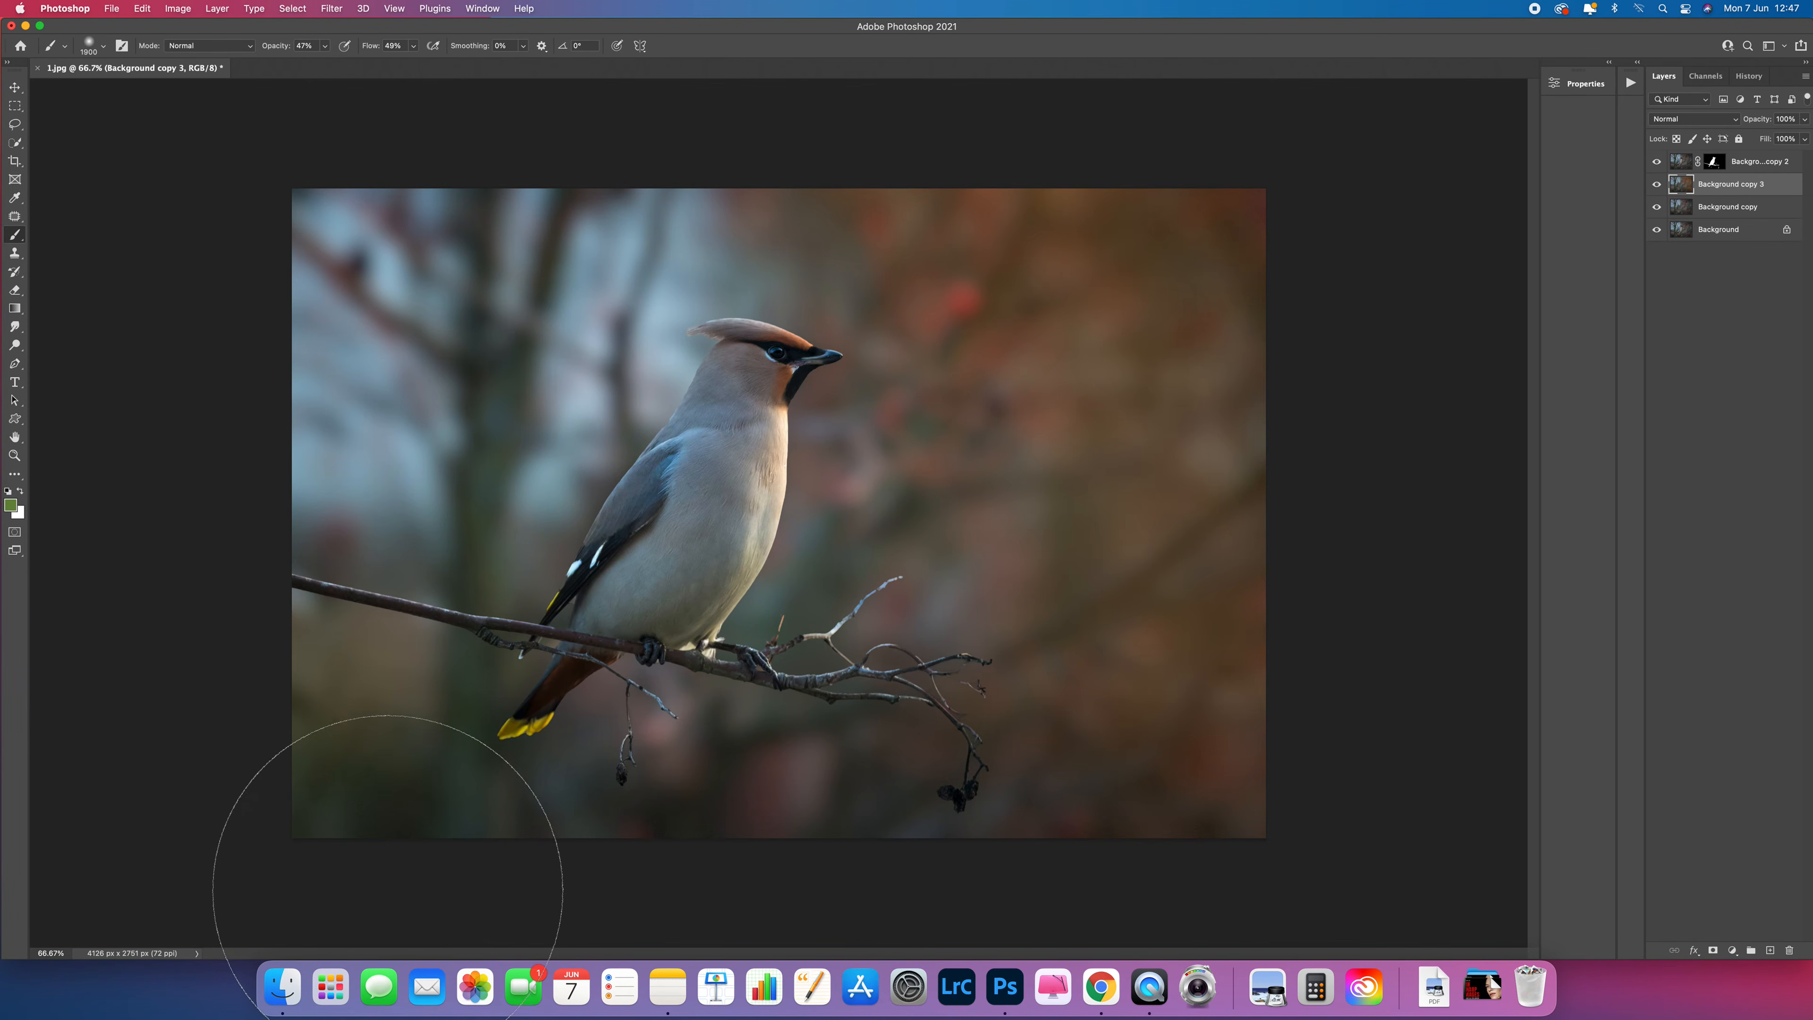
click(336, 790)
click(653, 899)
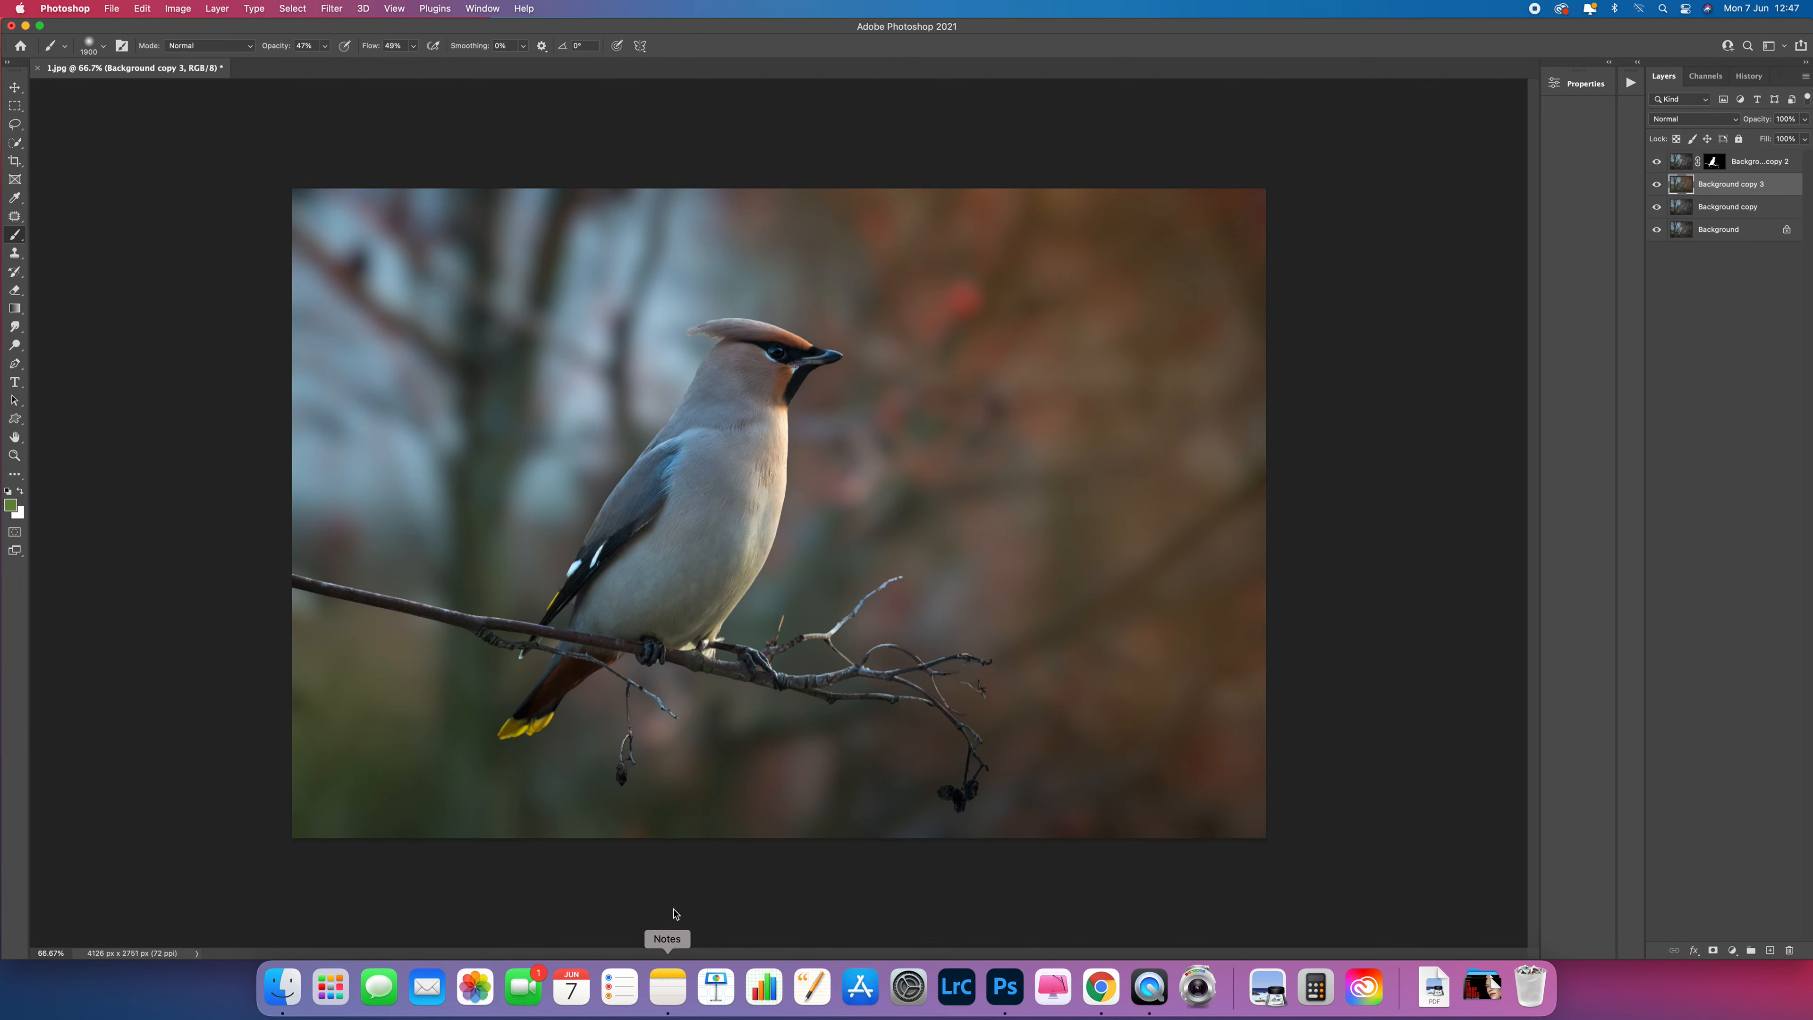
click(711, 872)
click(340, 525)
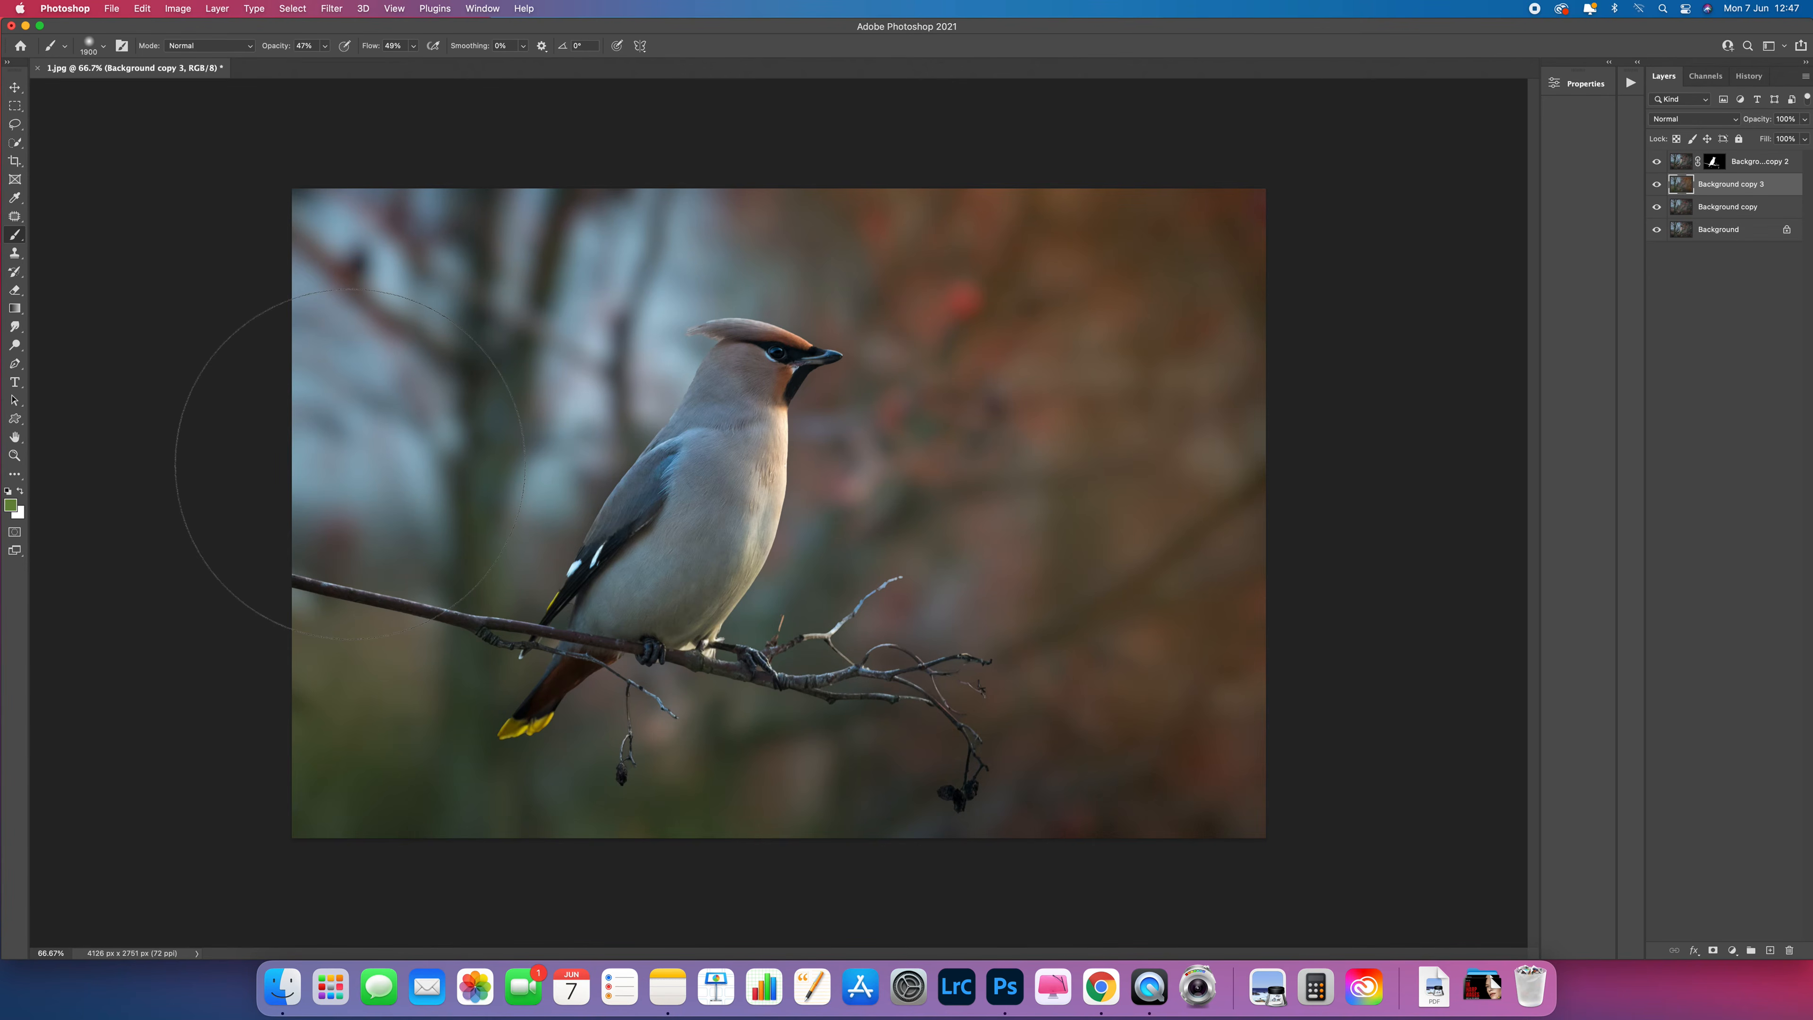
Enlarge the brush to 2000 px and adjust the opacity of the tinted Background copy 3 layer, leaving no layer selected.
key(bracketright)
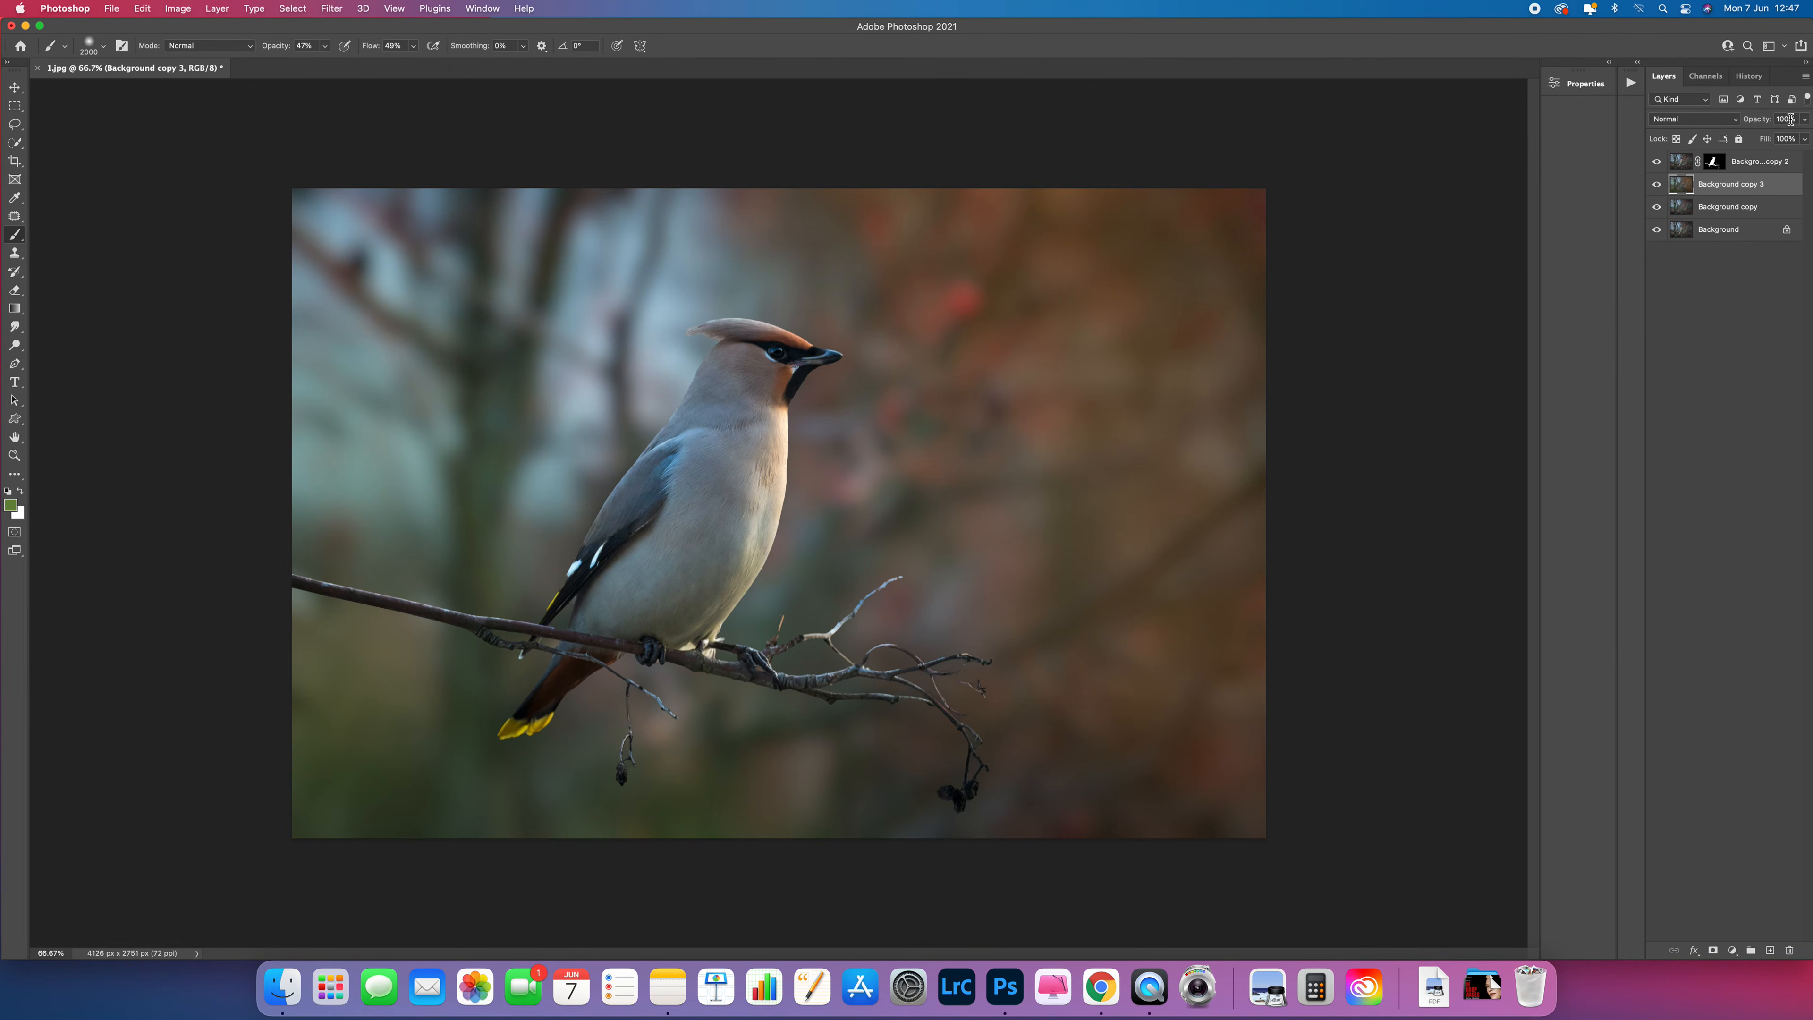
click(1805, 119)
drag(1802, 139, 1795, 141)
click(1740, 266)
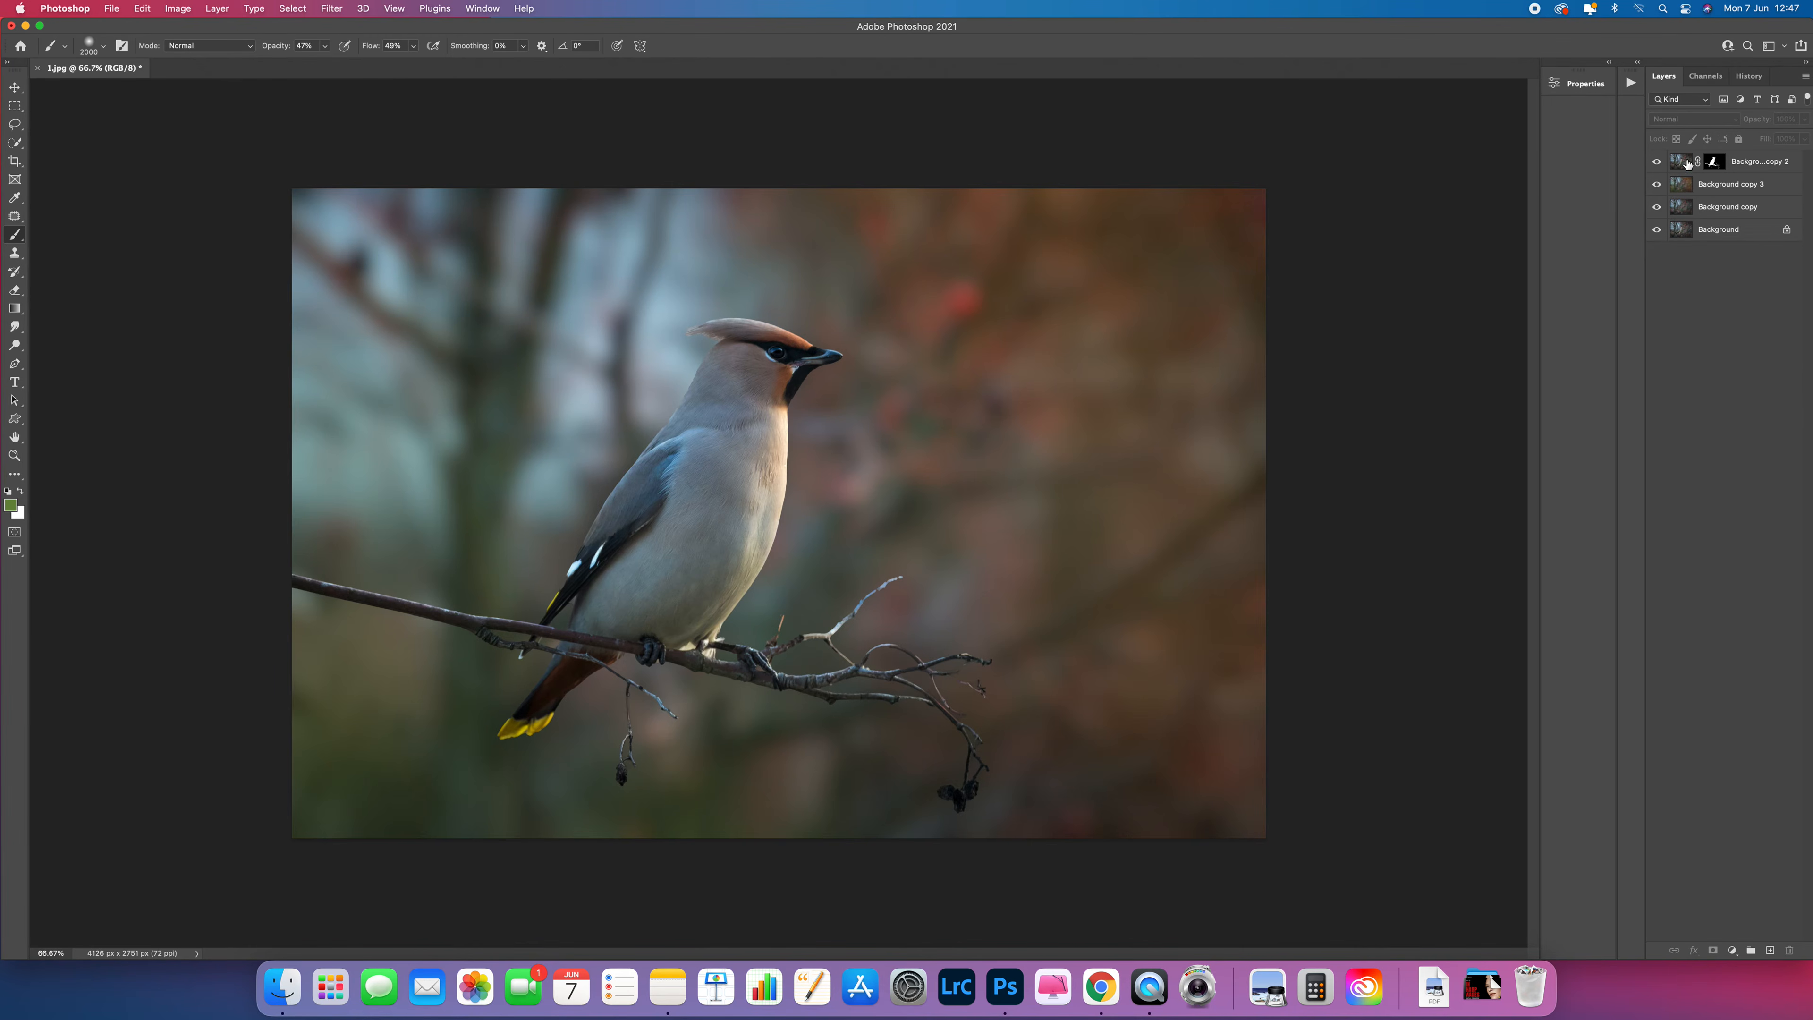
Take a history snapshot of the finished edit and compare it with the original 1.jpg state, ending on the snapshot.
click(1745, 79)
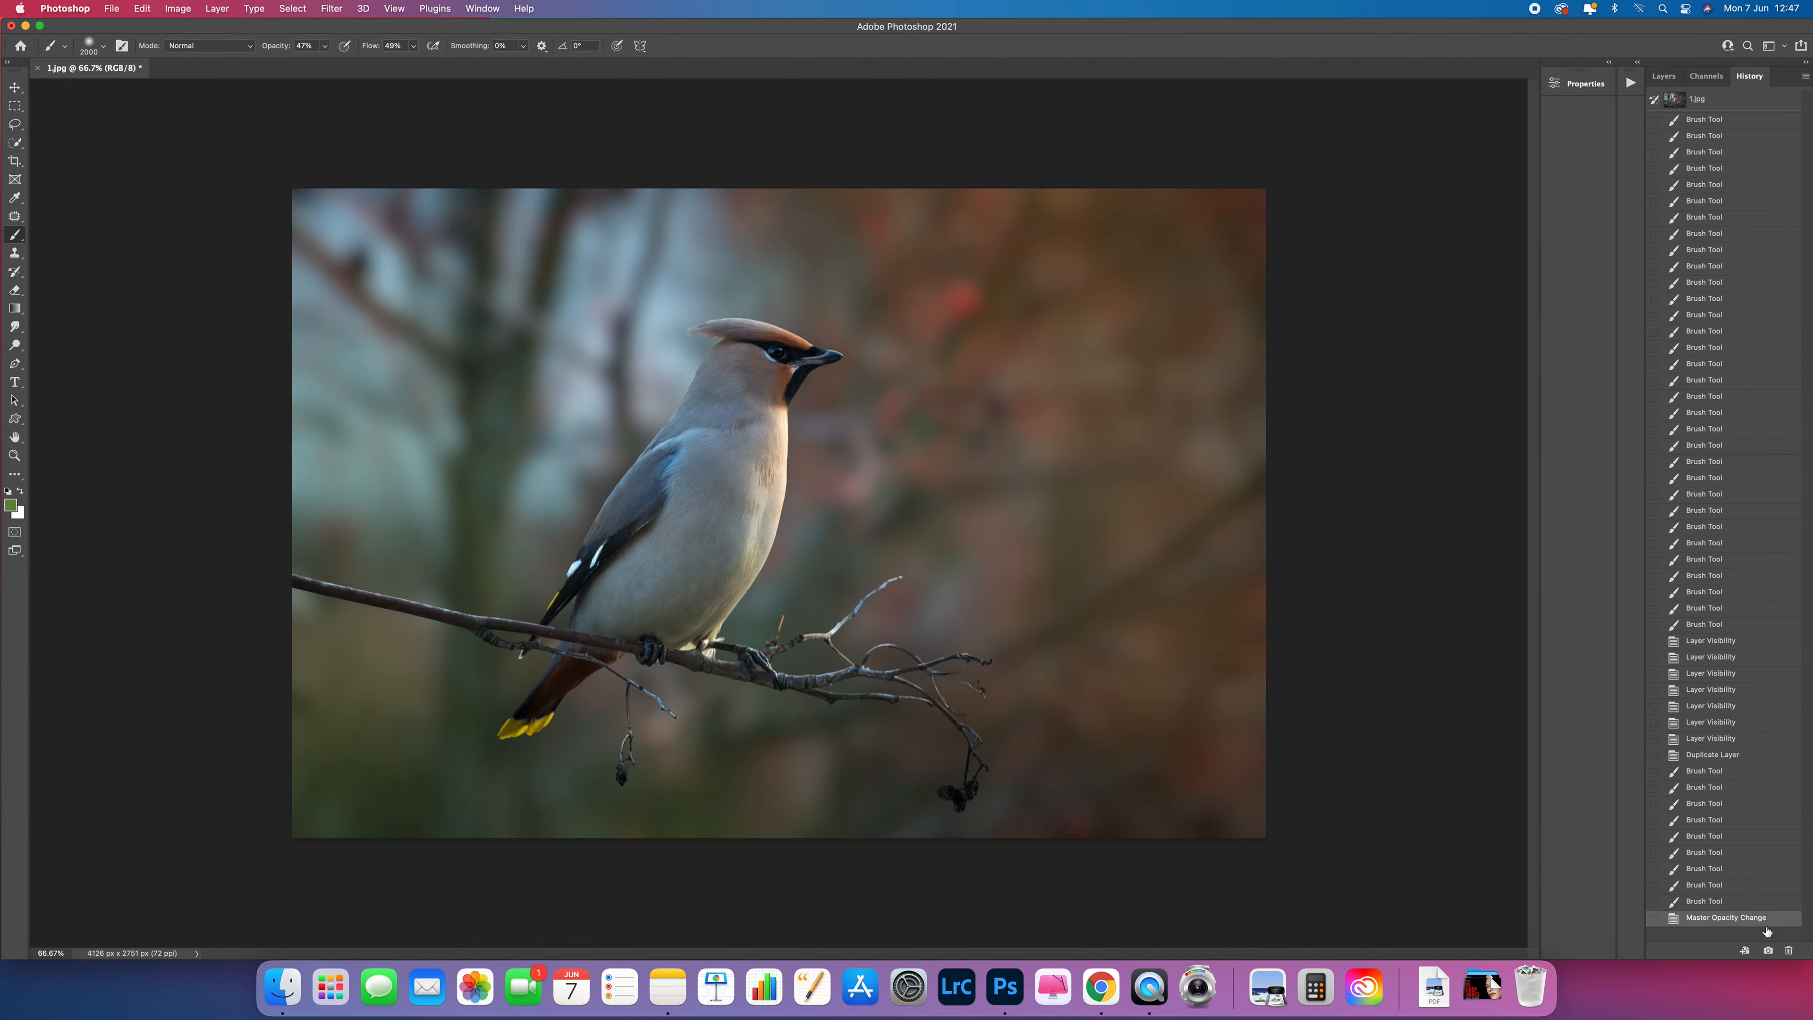
click(1767, 950)
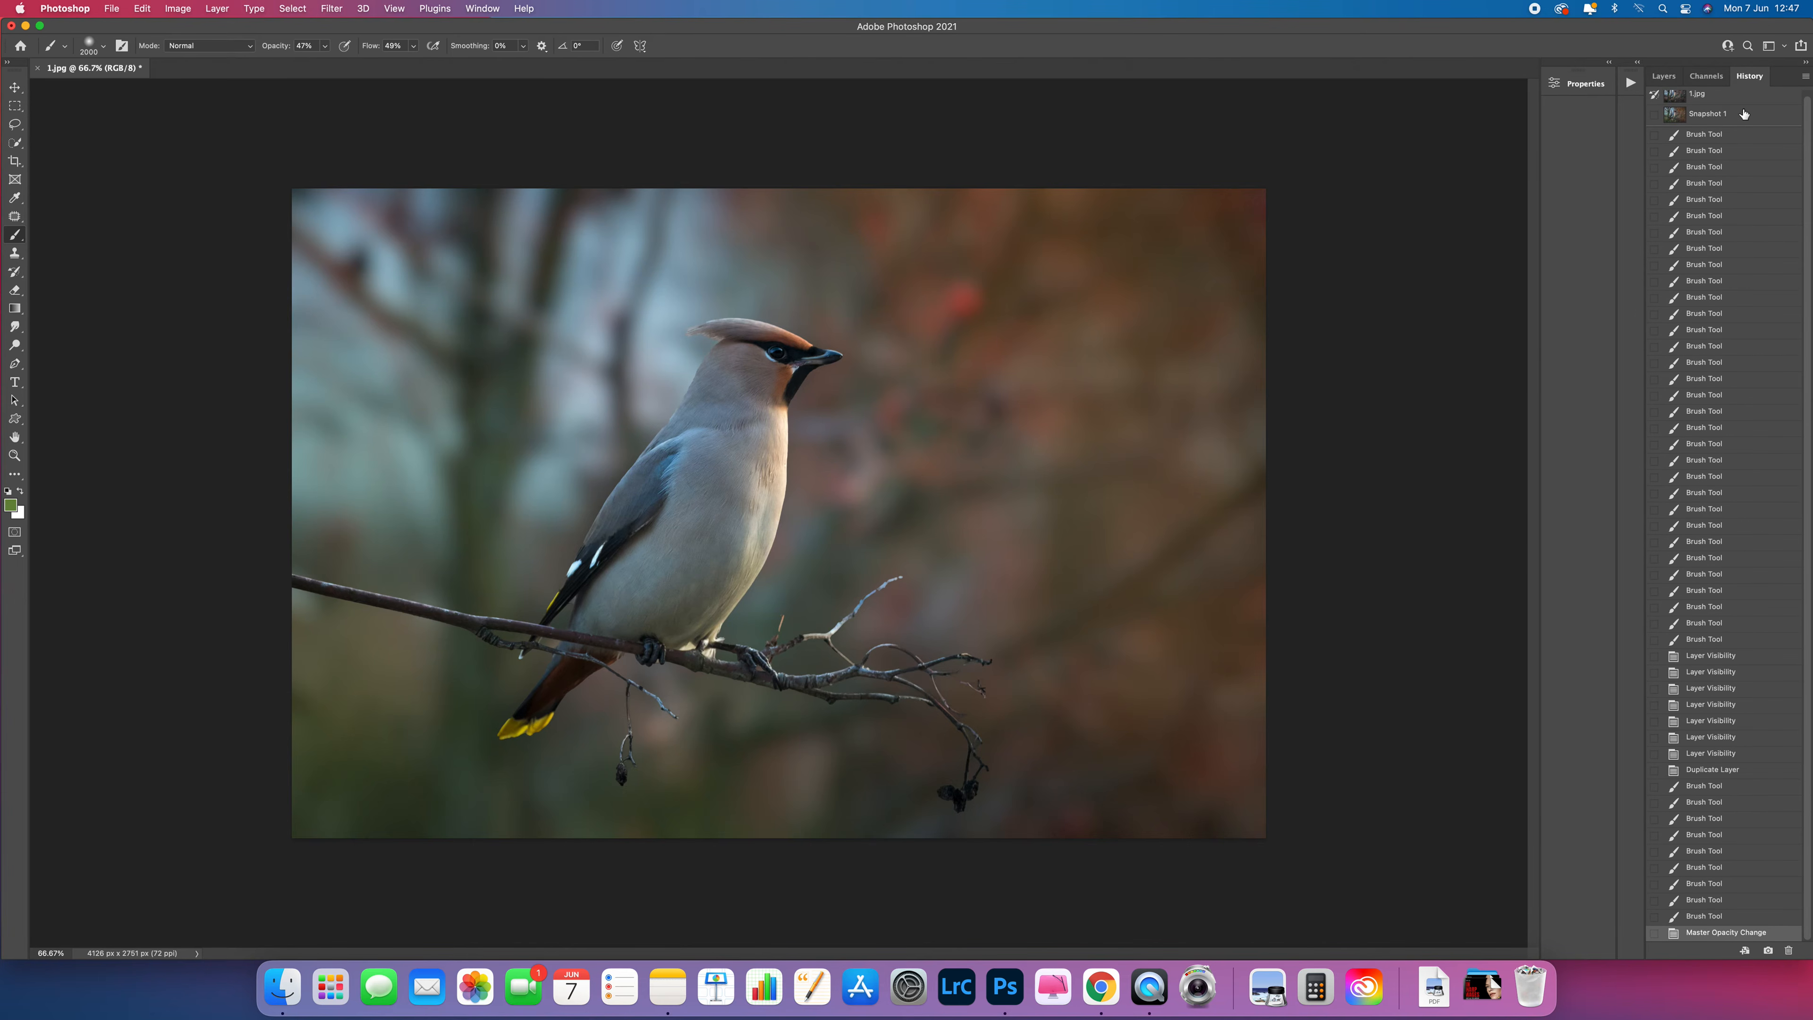
click(1712, 105)
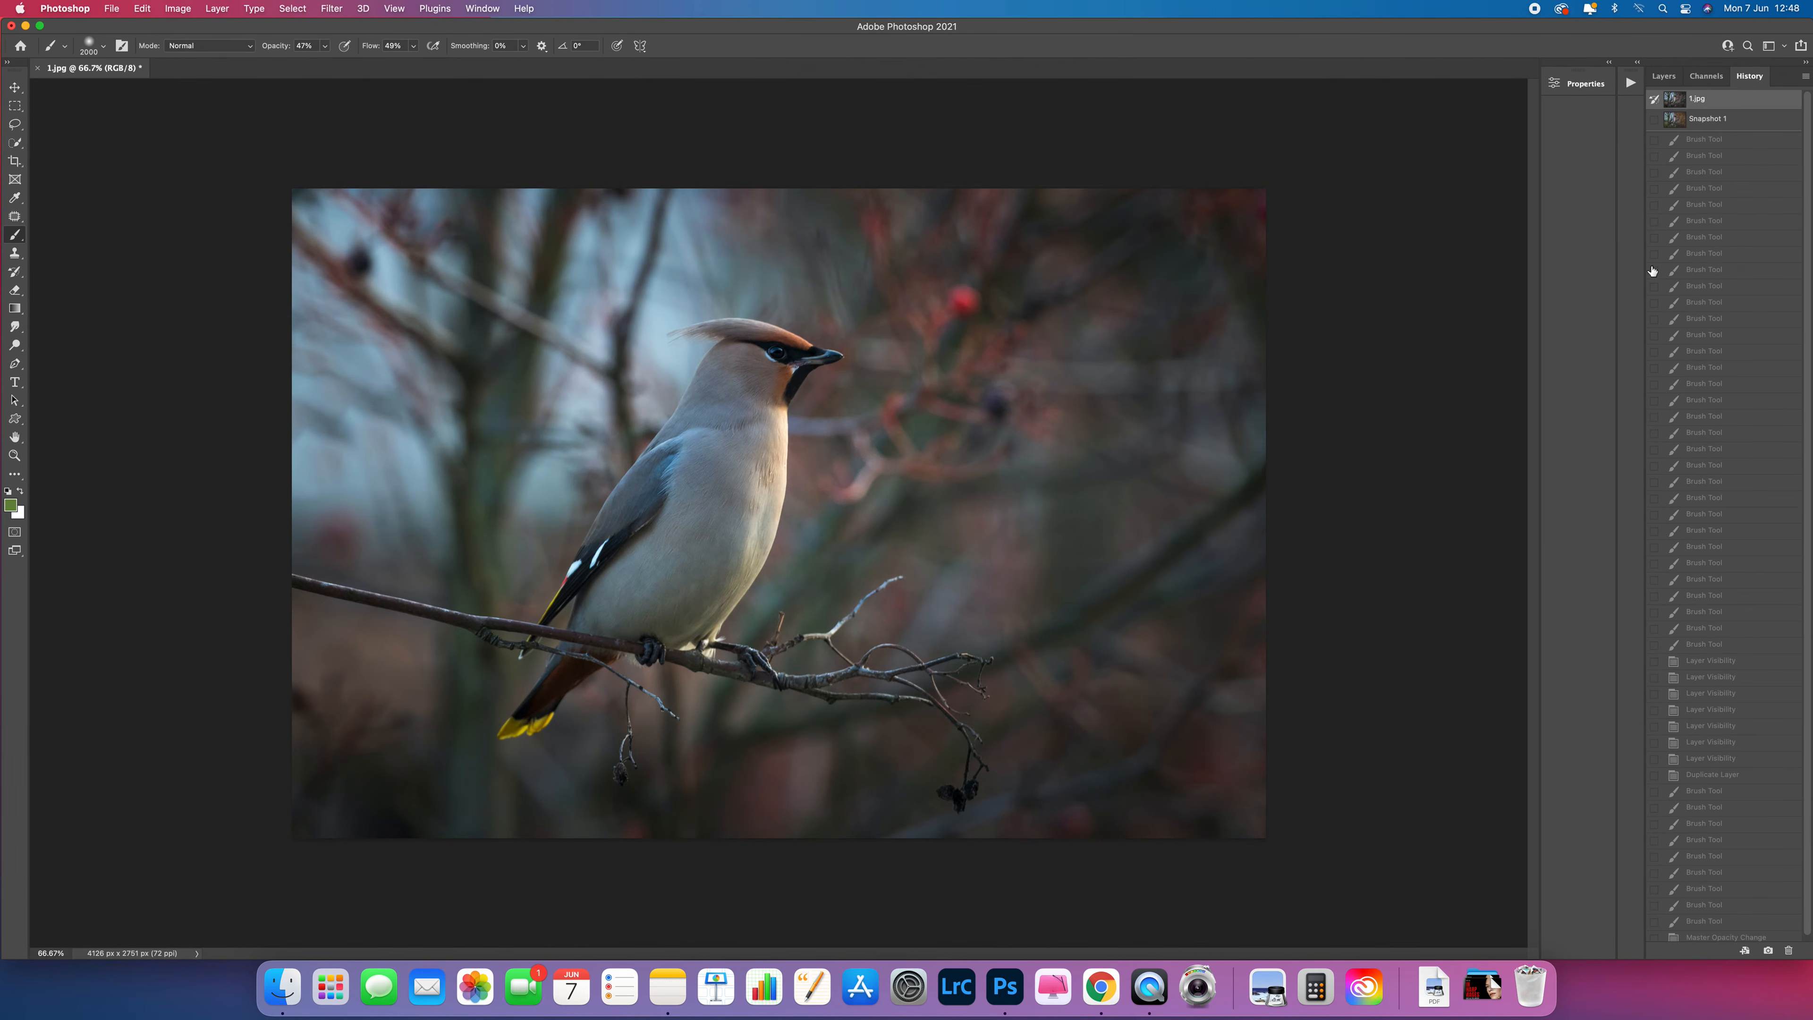
click(1716, 120)
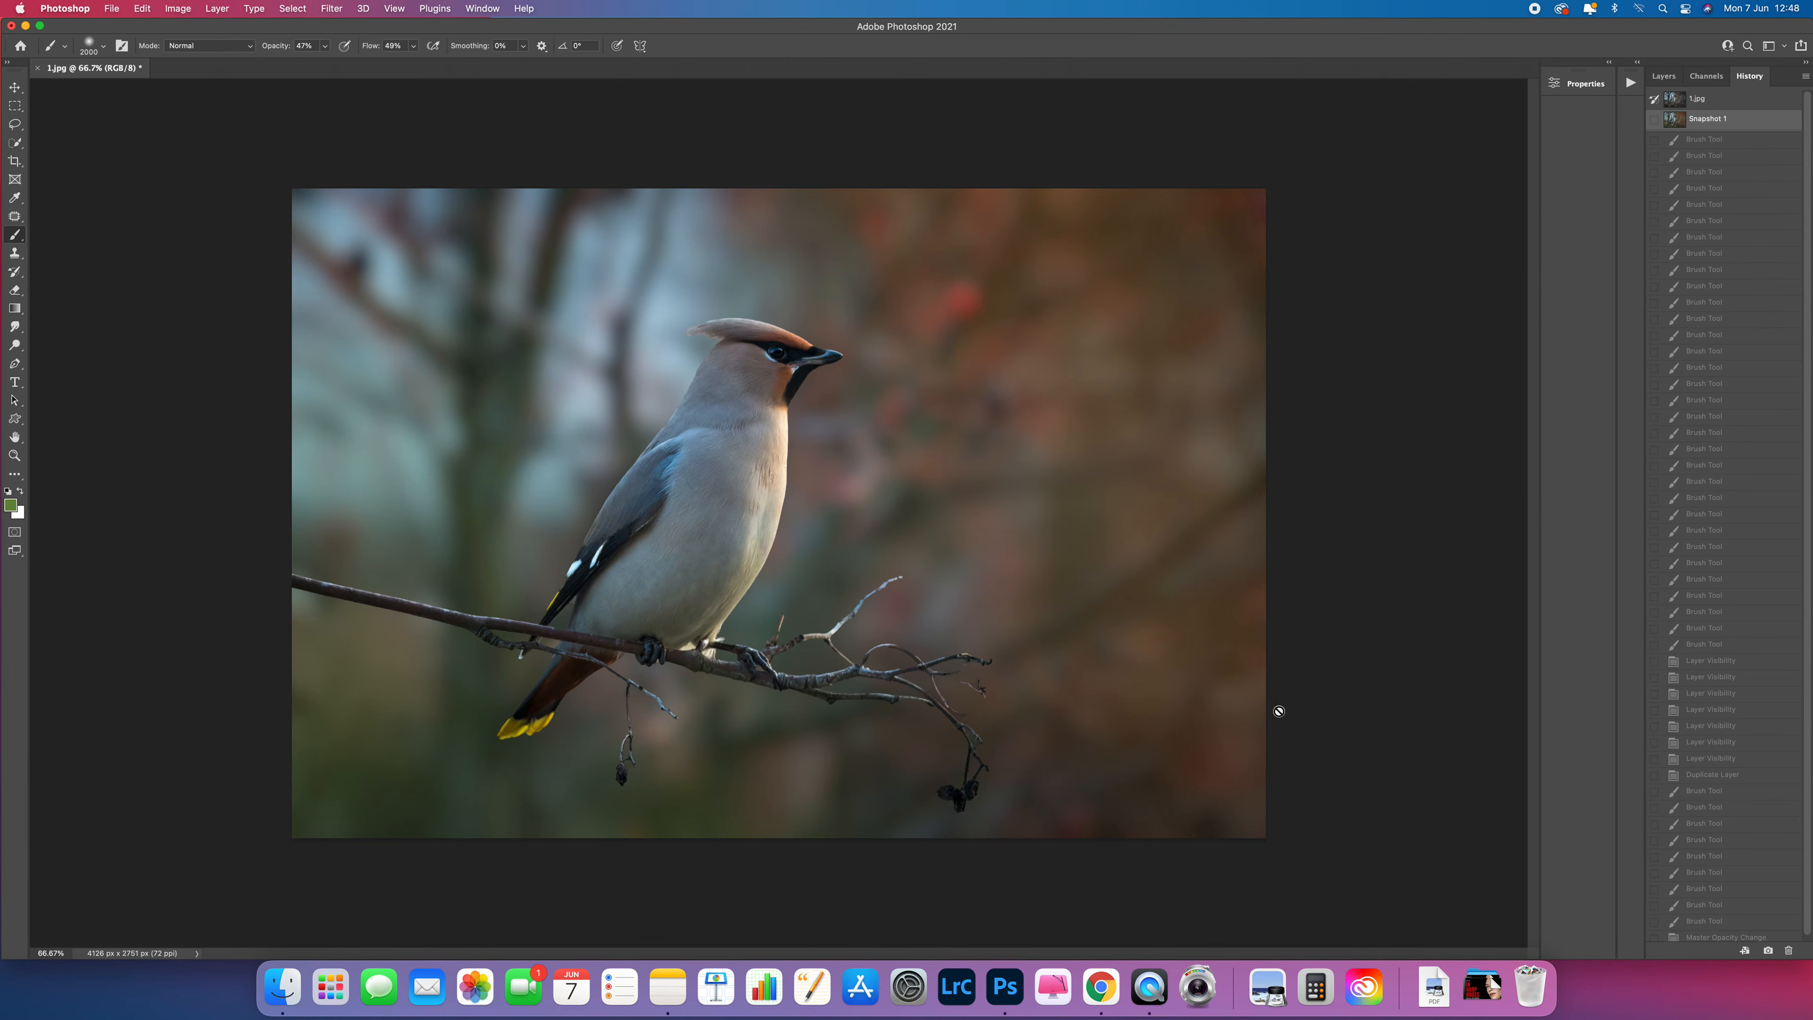
Merge all visible layers into a single Background layer.
click(1663, 77)
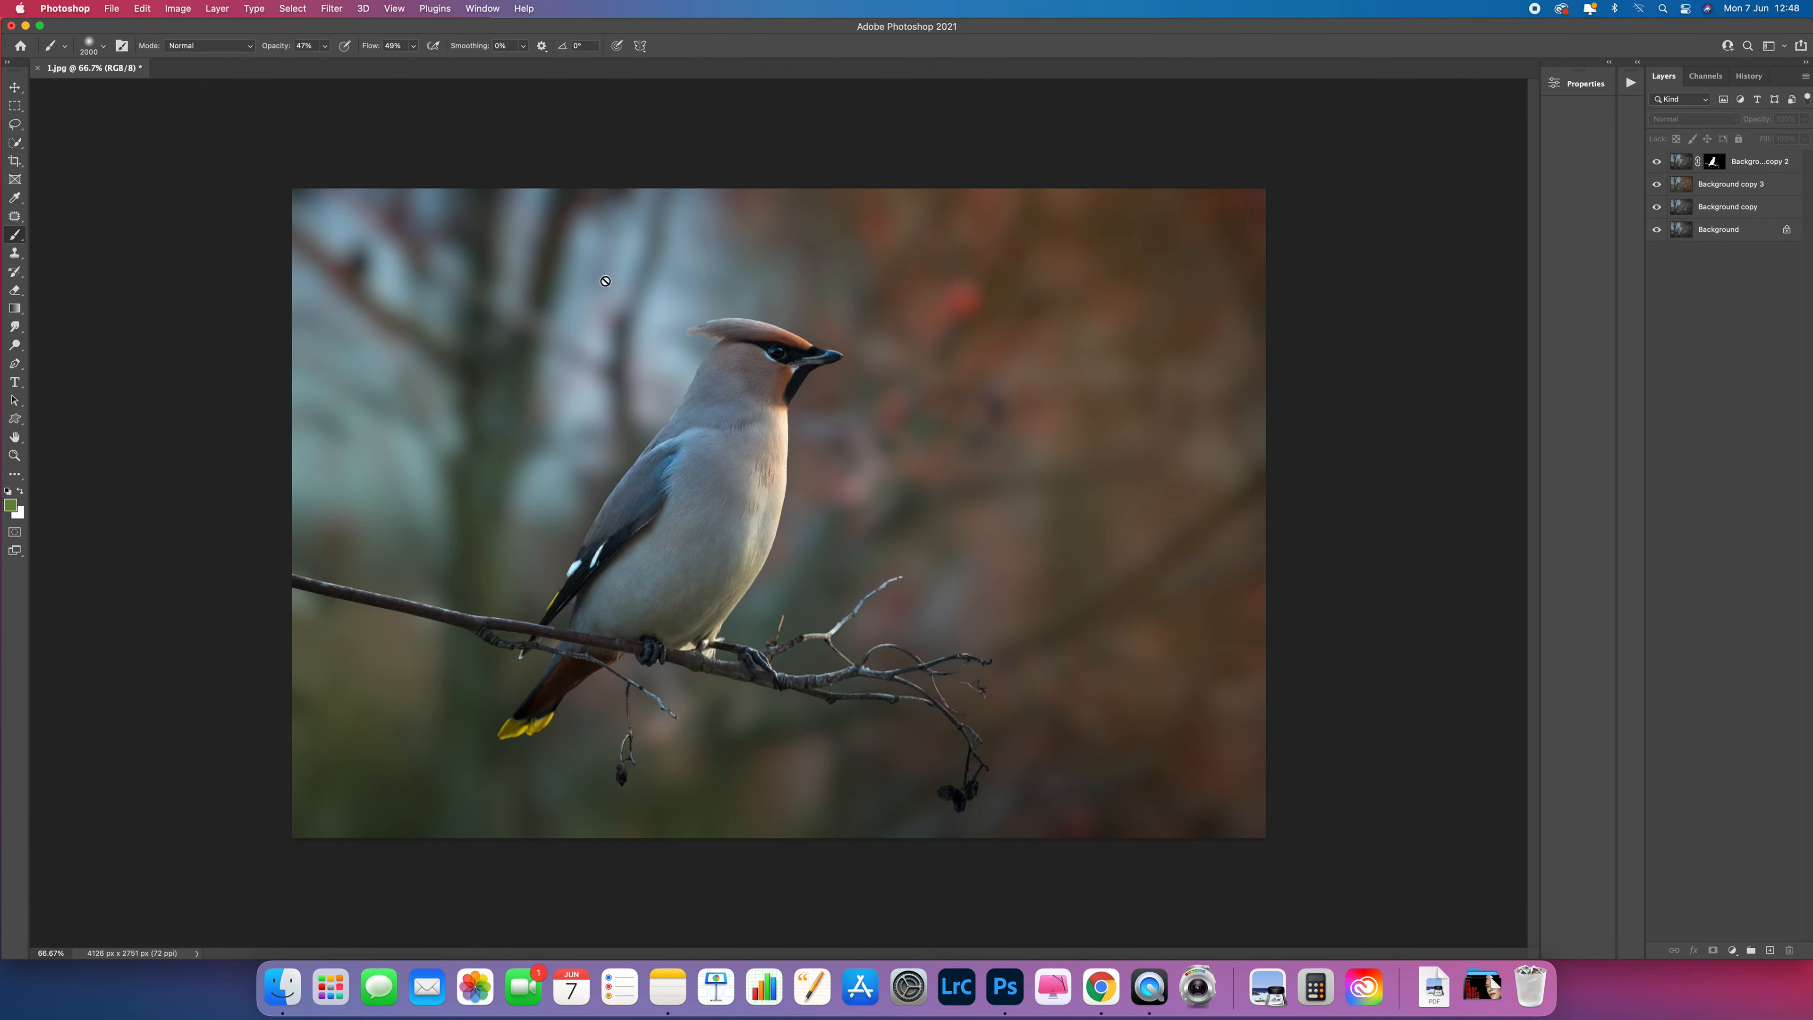
click(218, 8)
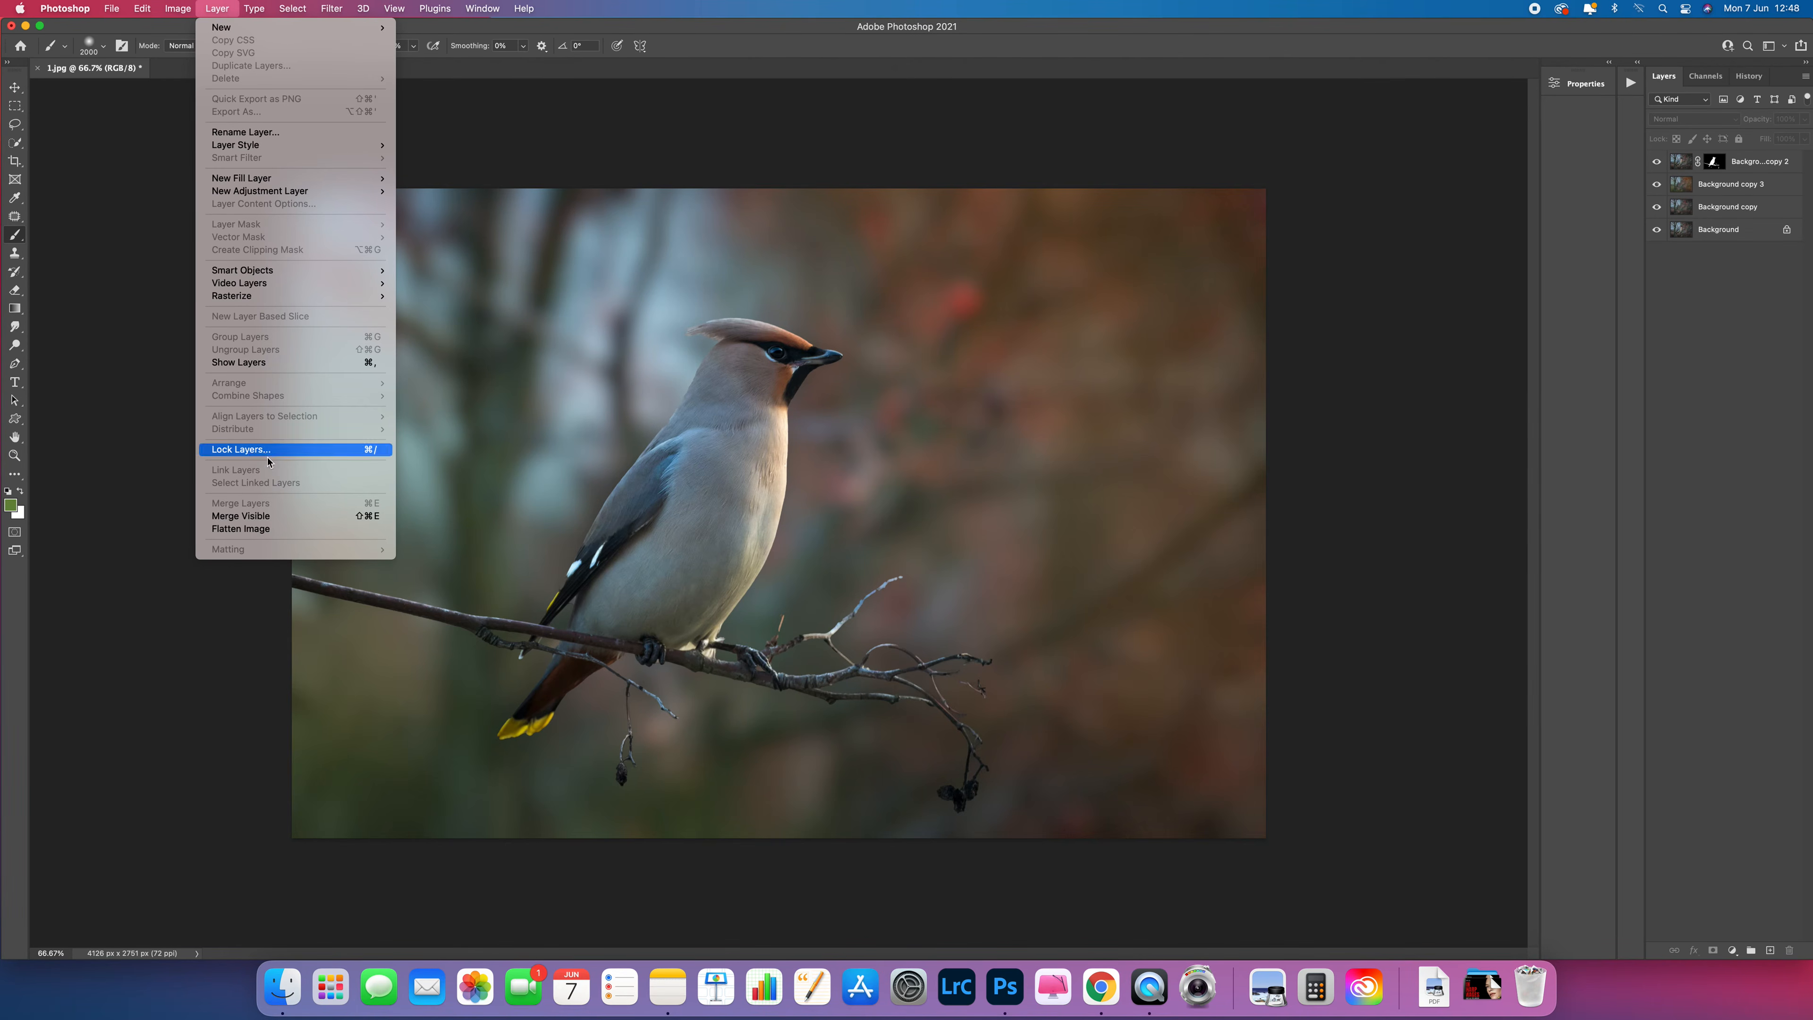
click(300, 517)
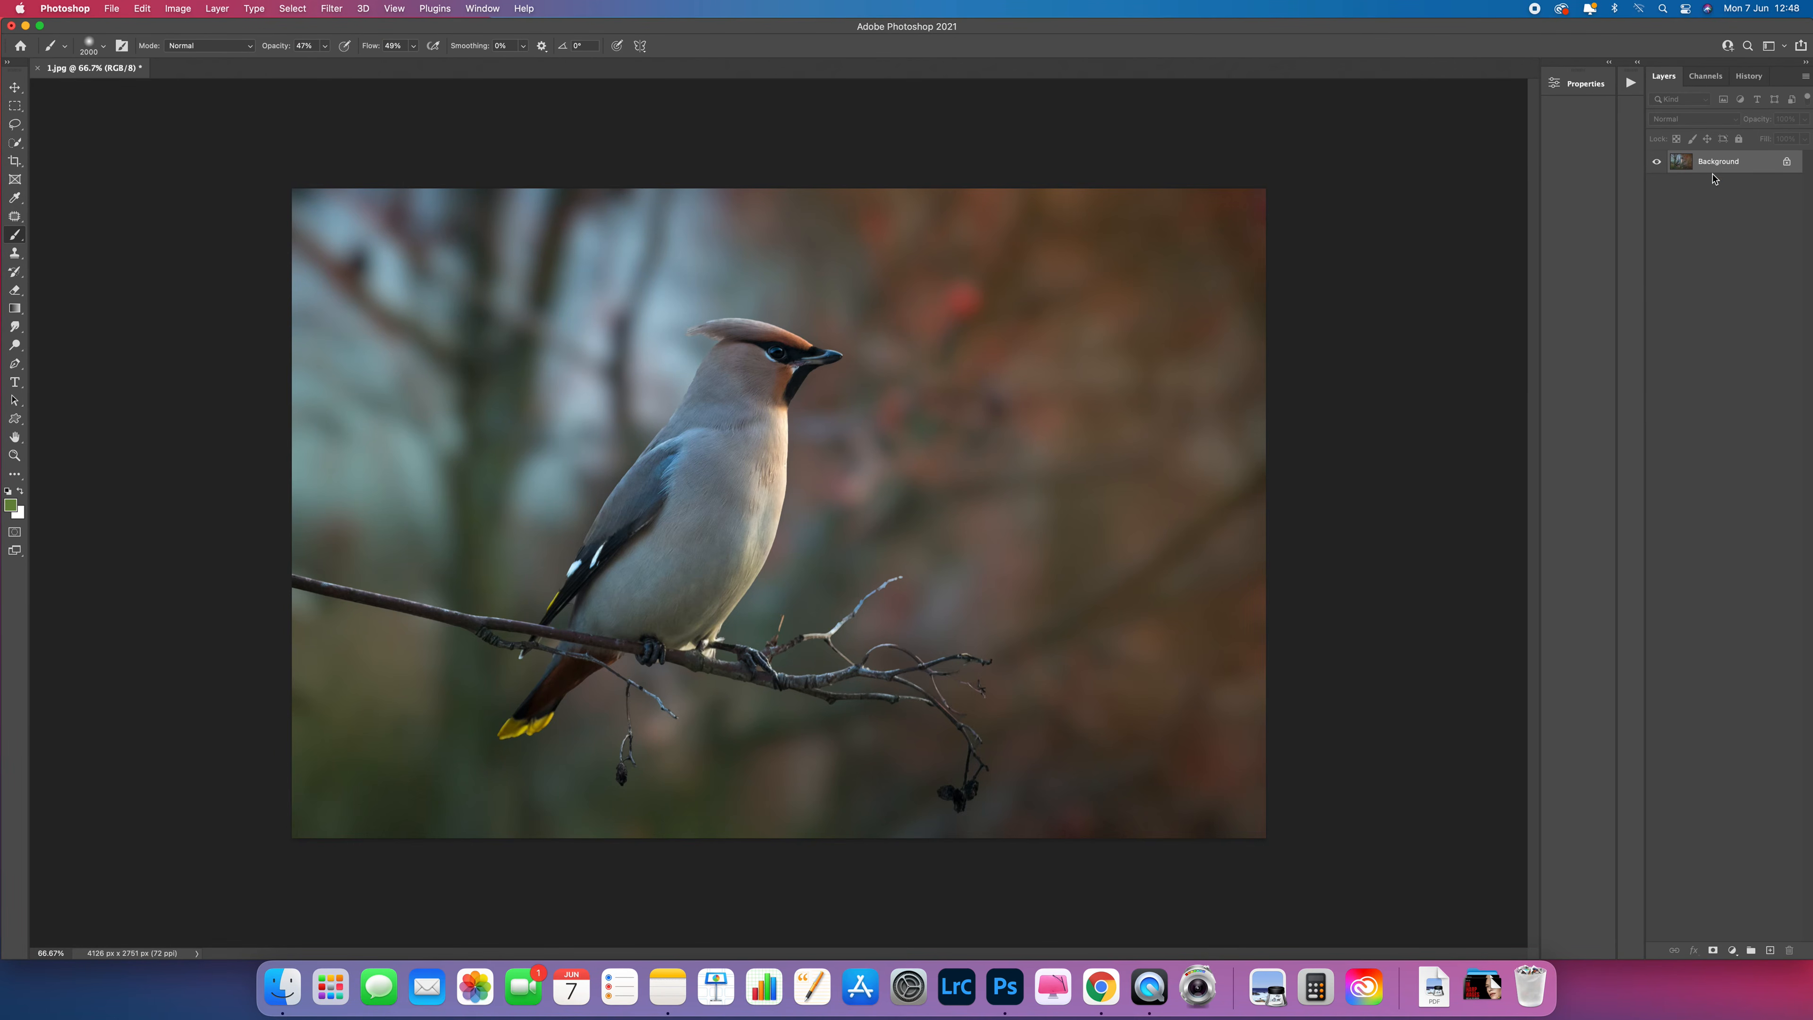
Save the merged photo as the JPEG 1.jpg on the Desktop, with maximum quality 12 and the Progressive format with 3 scans.
click(119, 10)
click(149, 163)
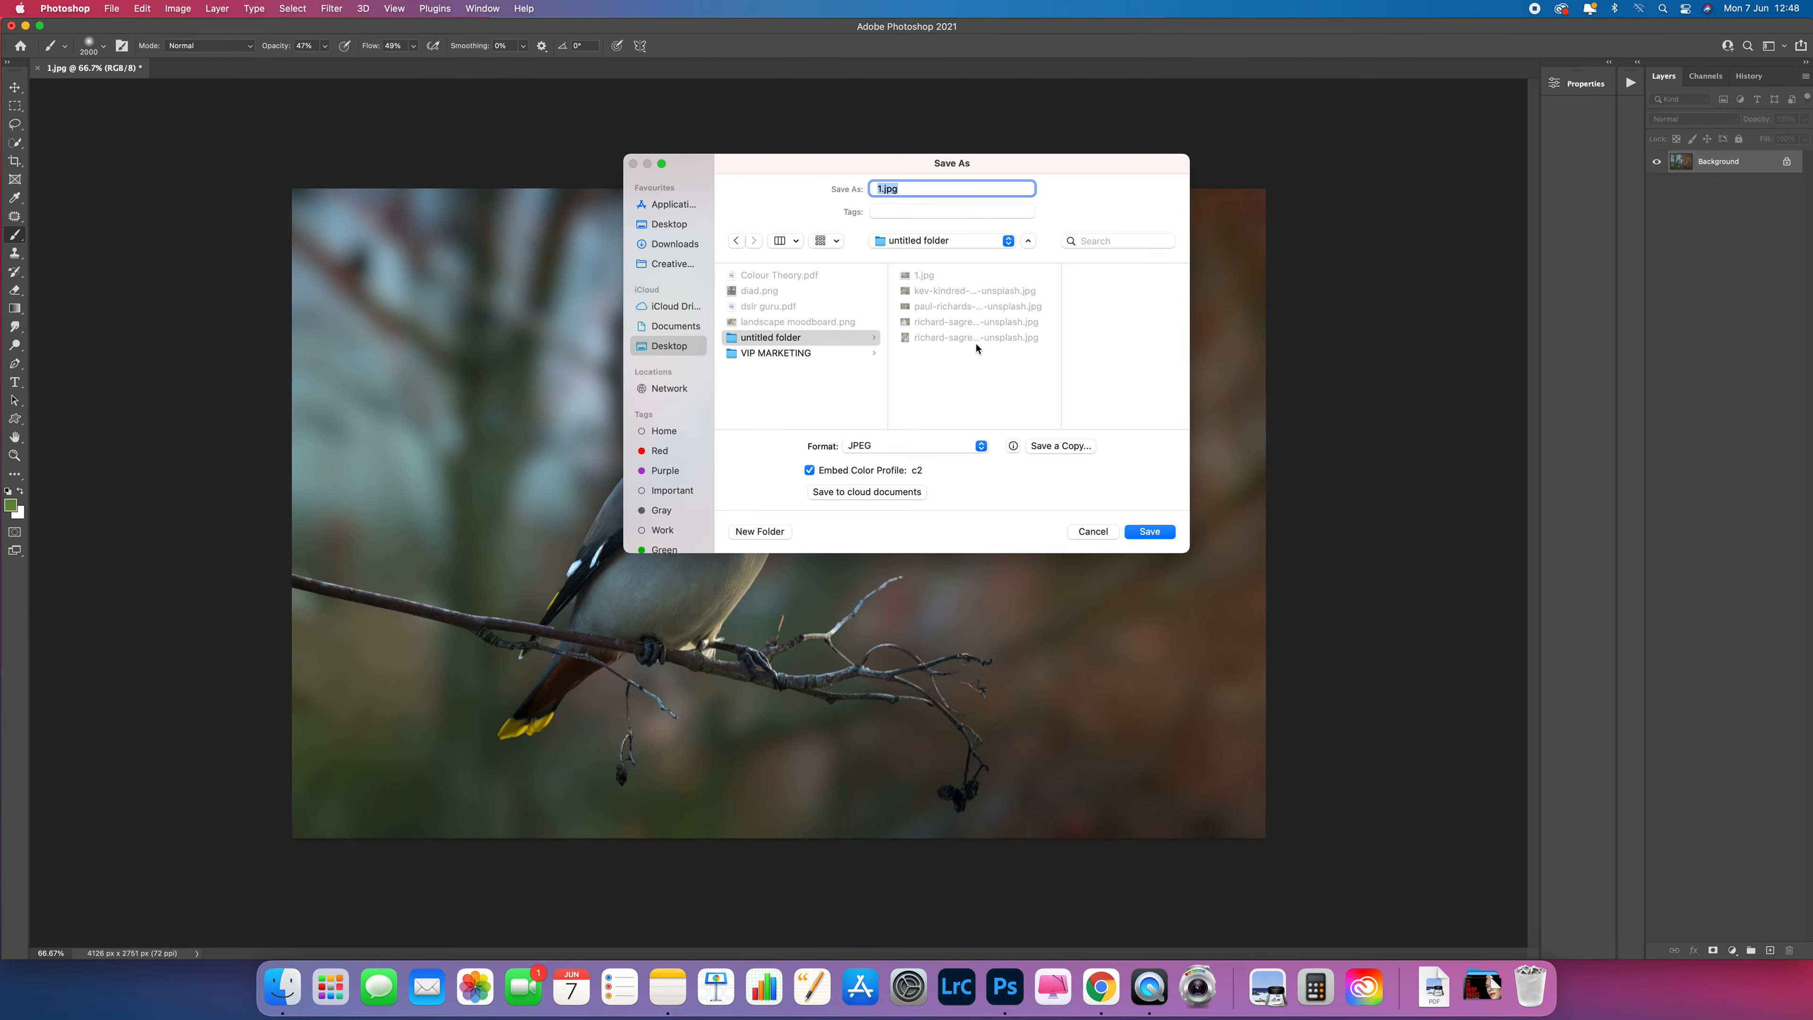
click(684, 345)
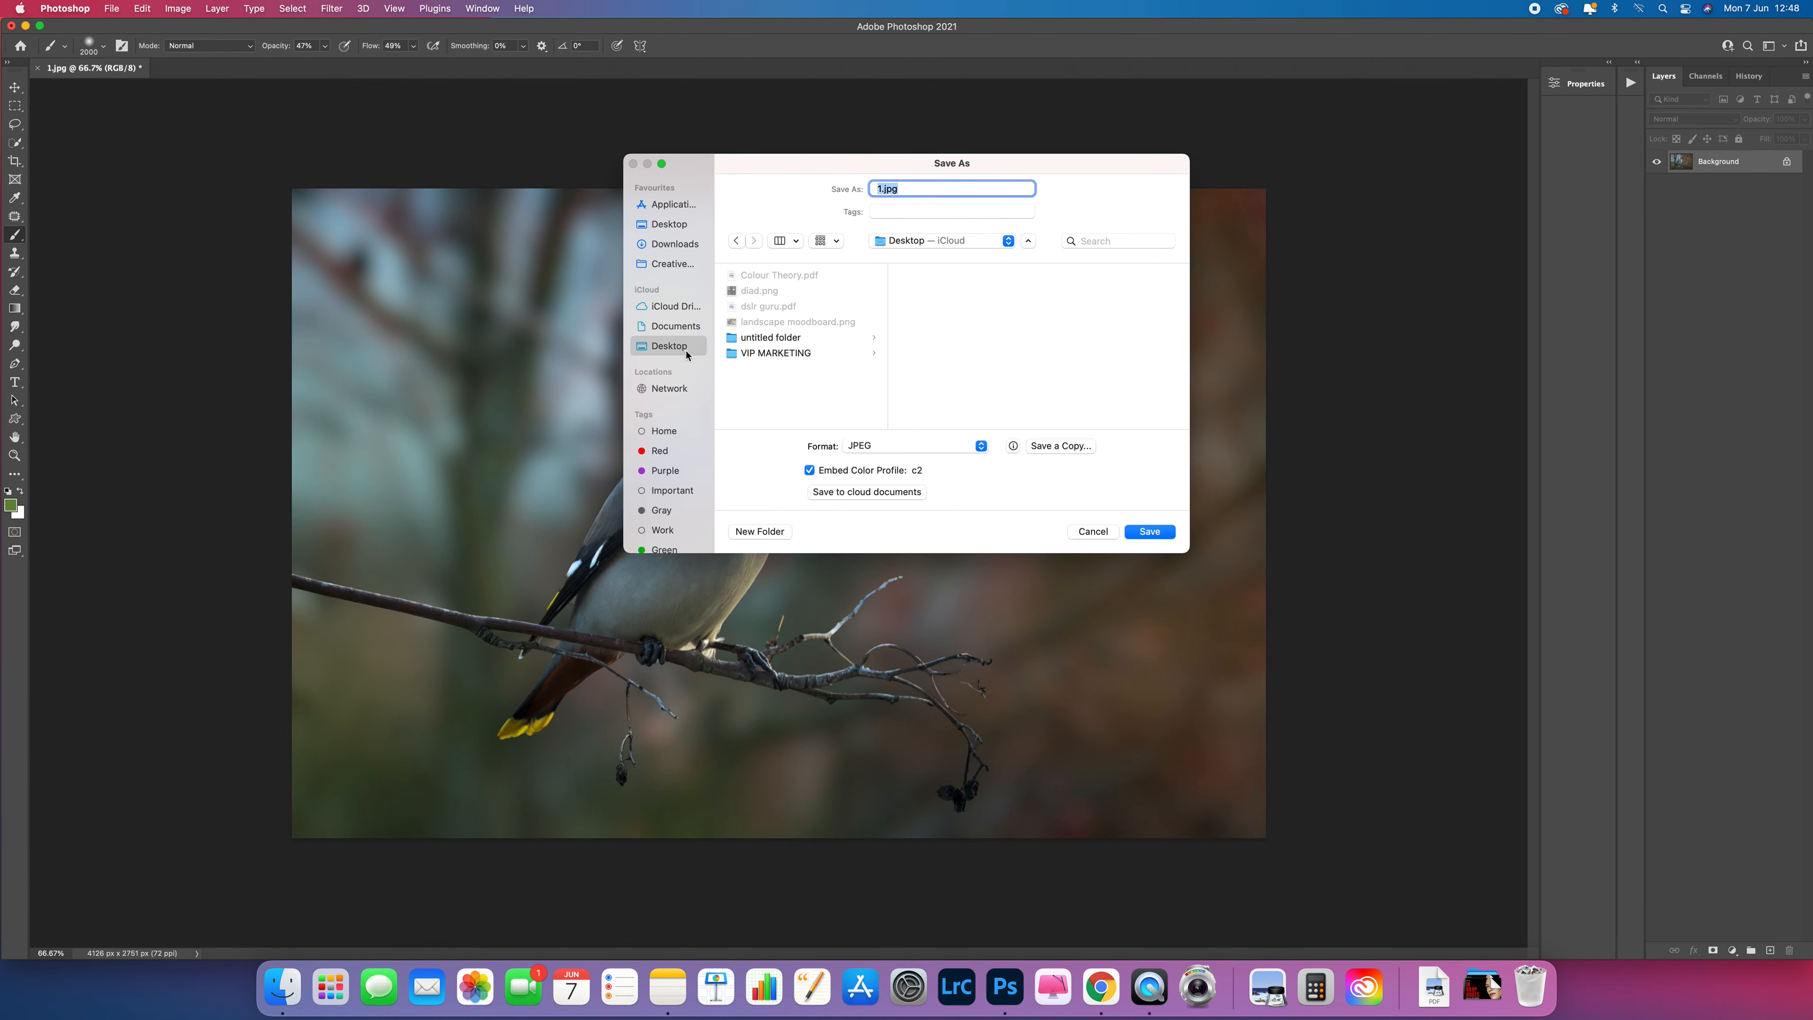
click(1149, 532)
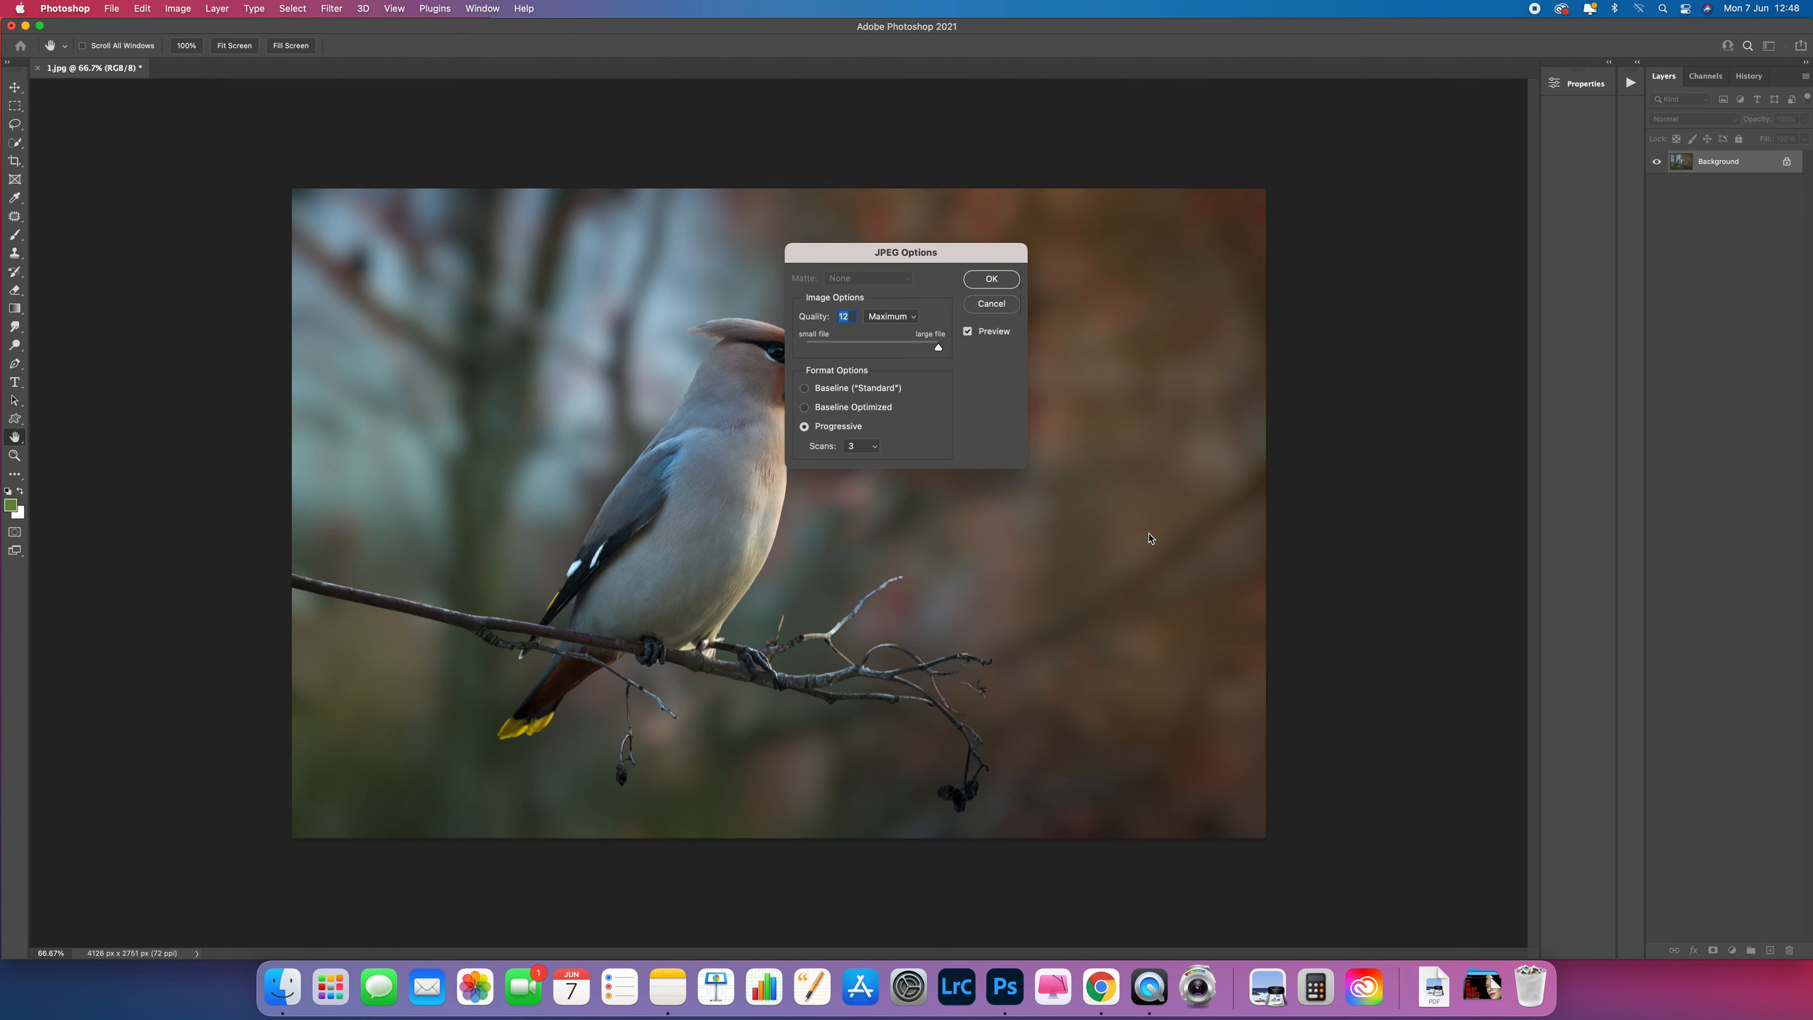
click(989, 280)
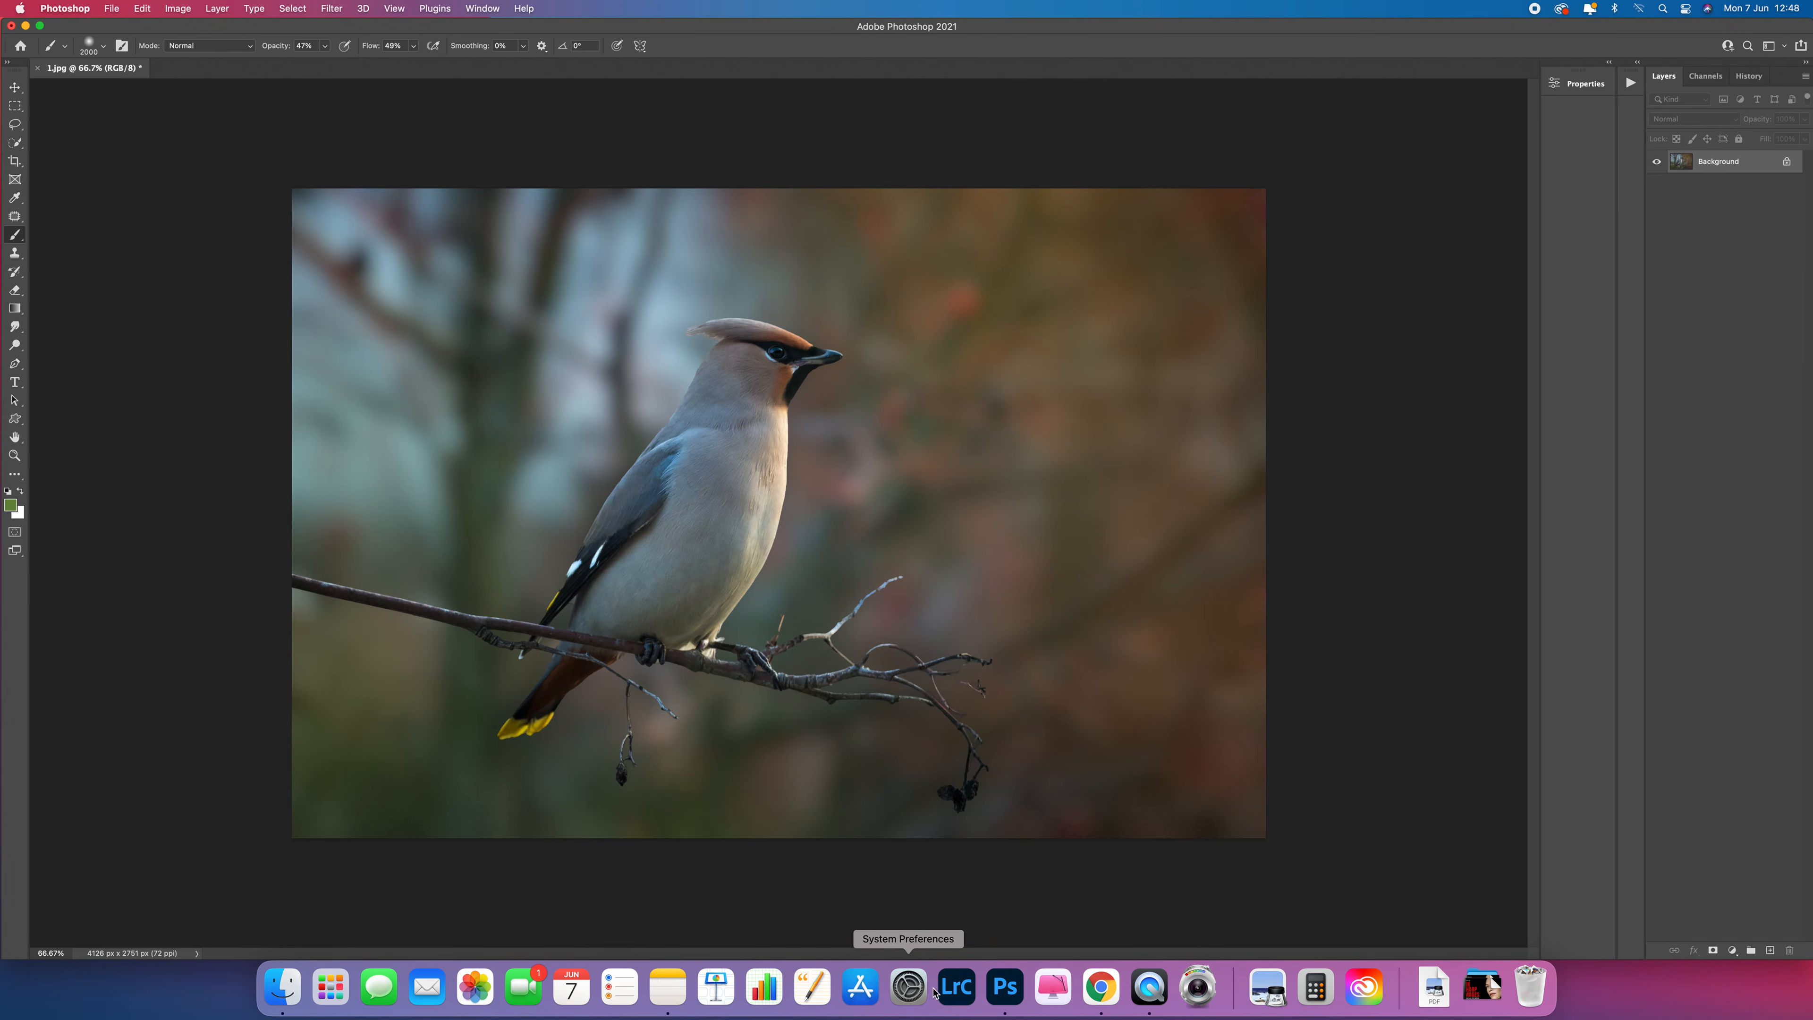
Switch to Lightroom Classic and import only 1.jpg from the Desktop folder, excluding the other two images.
click(960, 990)
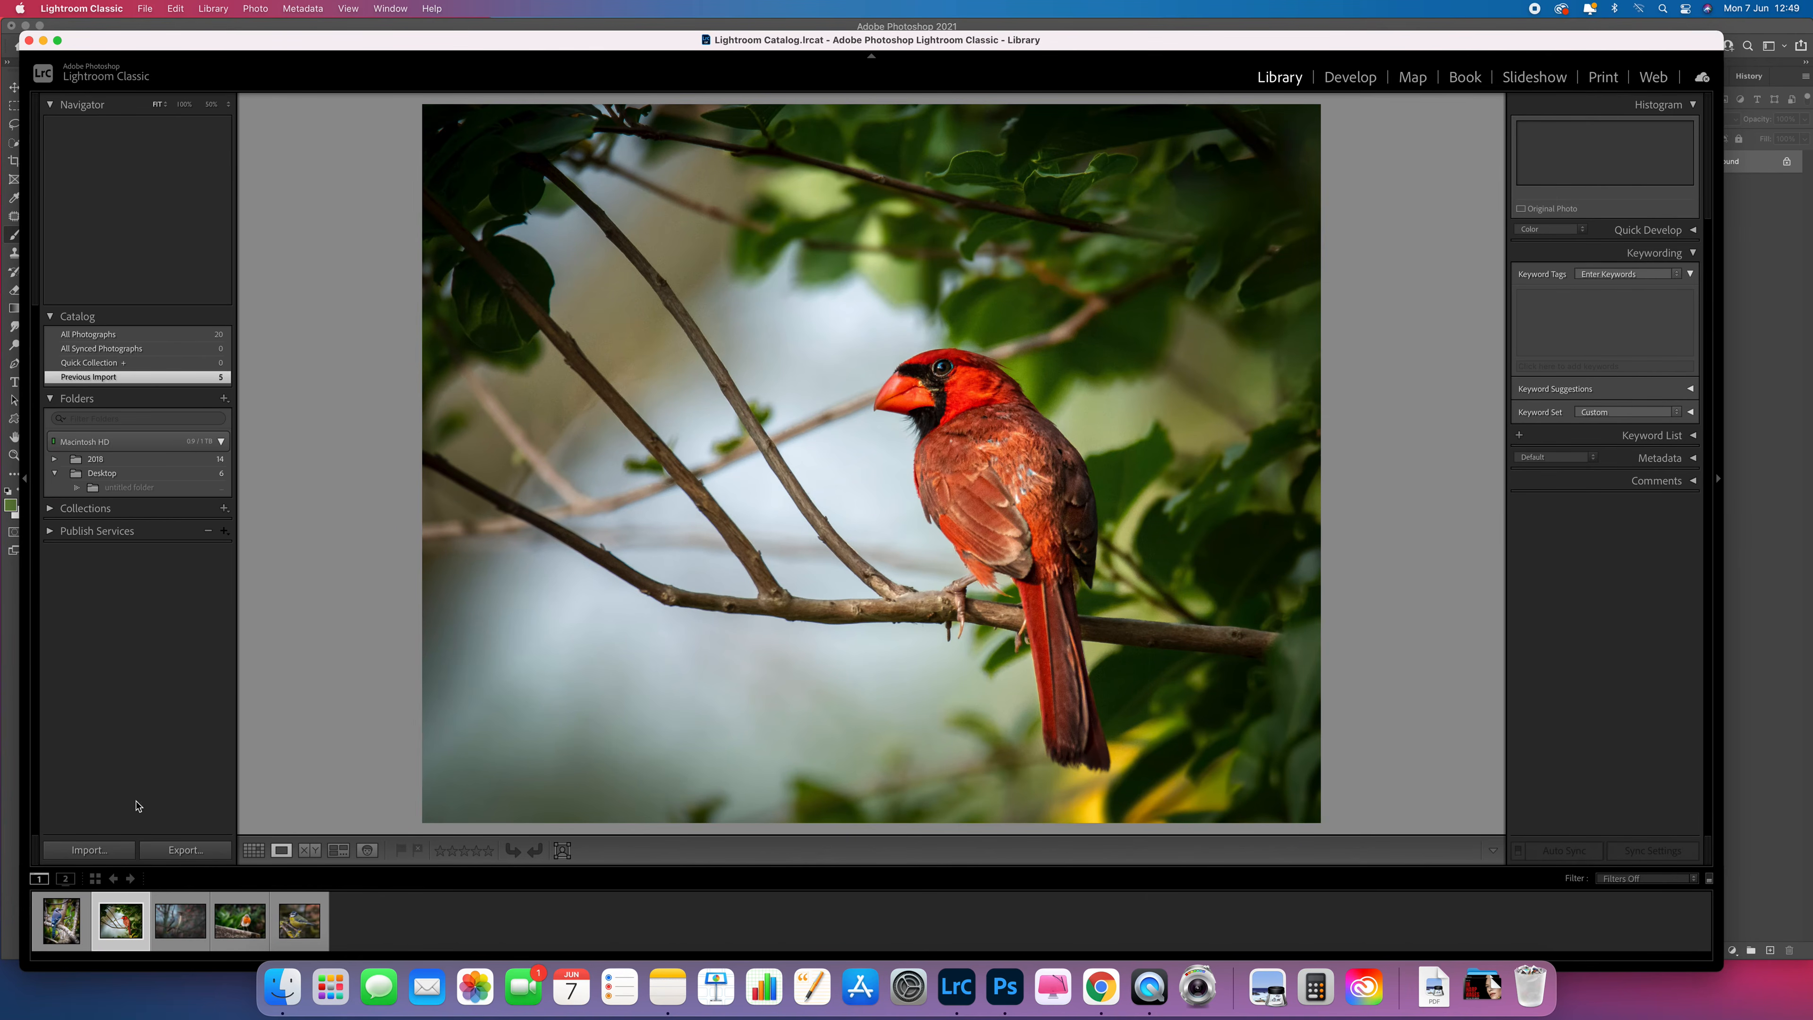
click(98, 855)
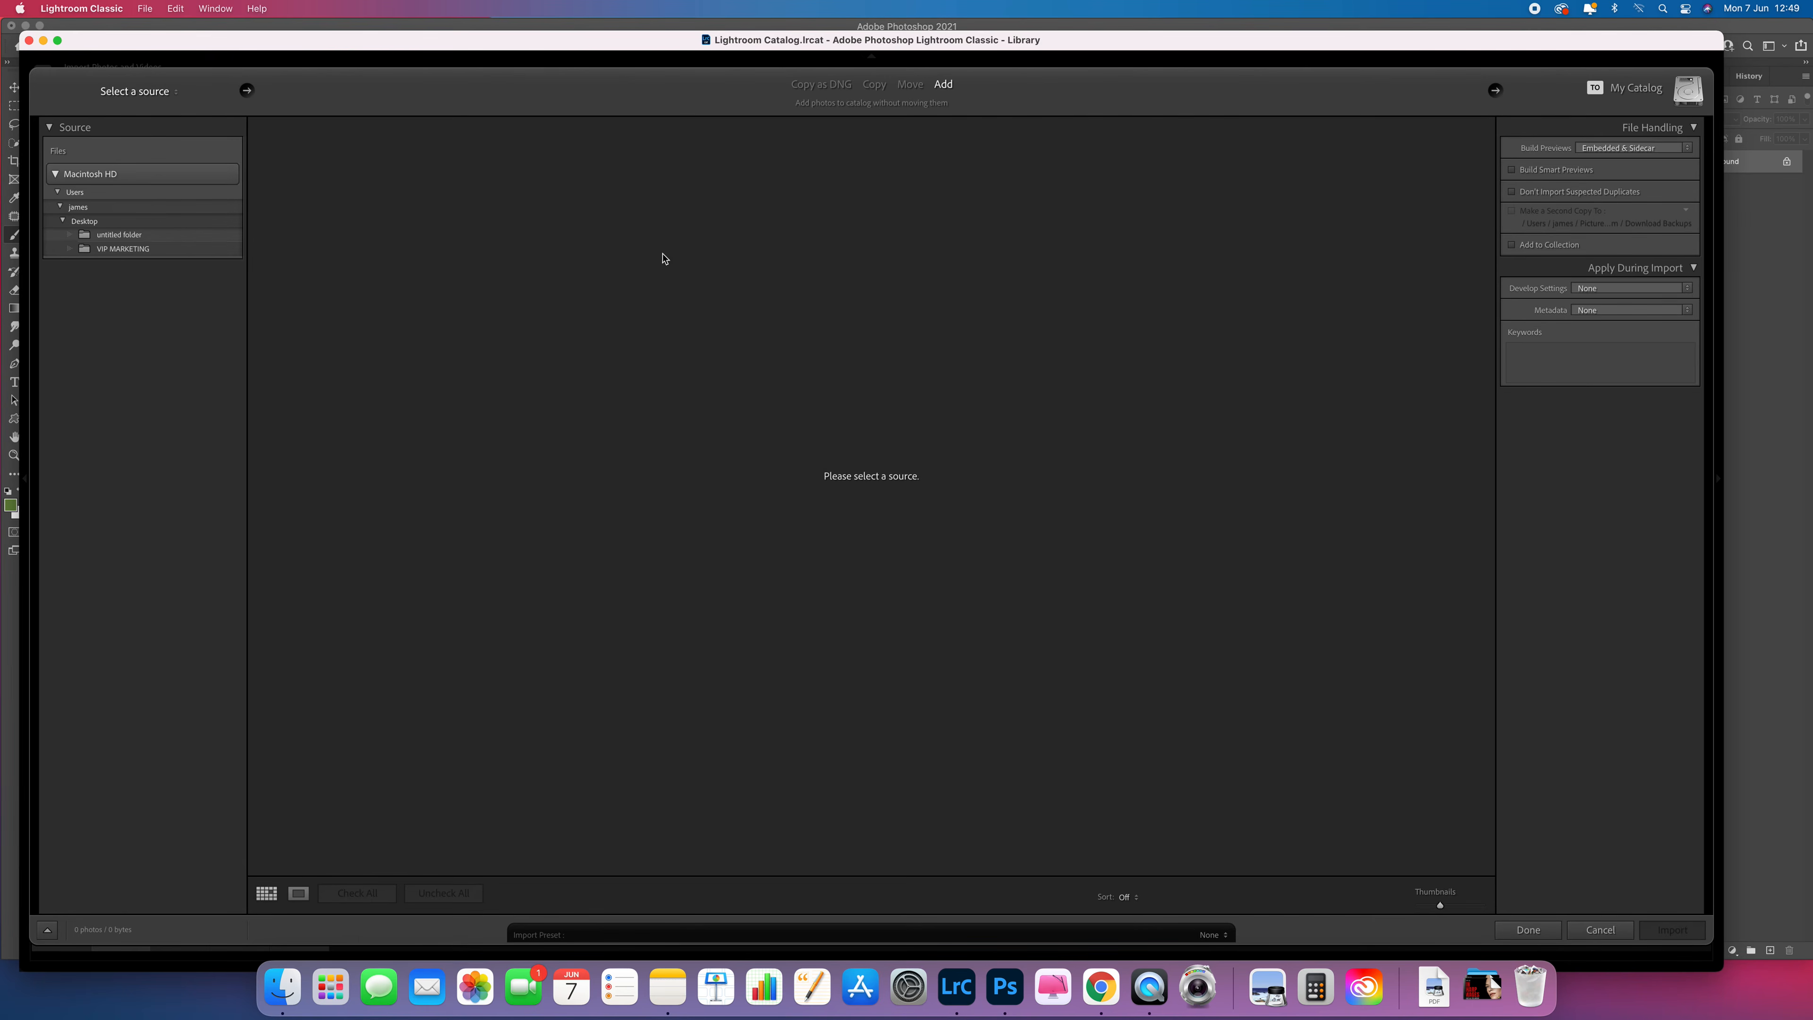
click(131, 220)
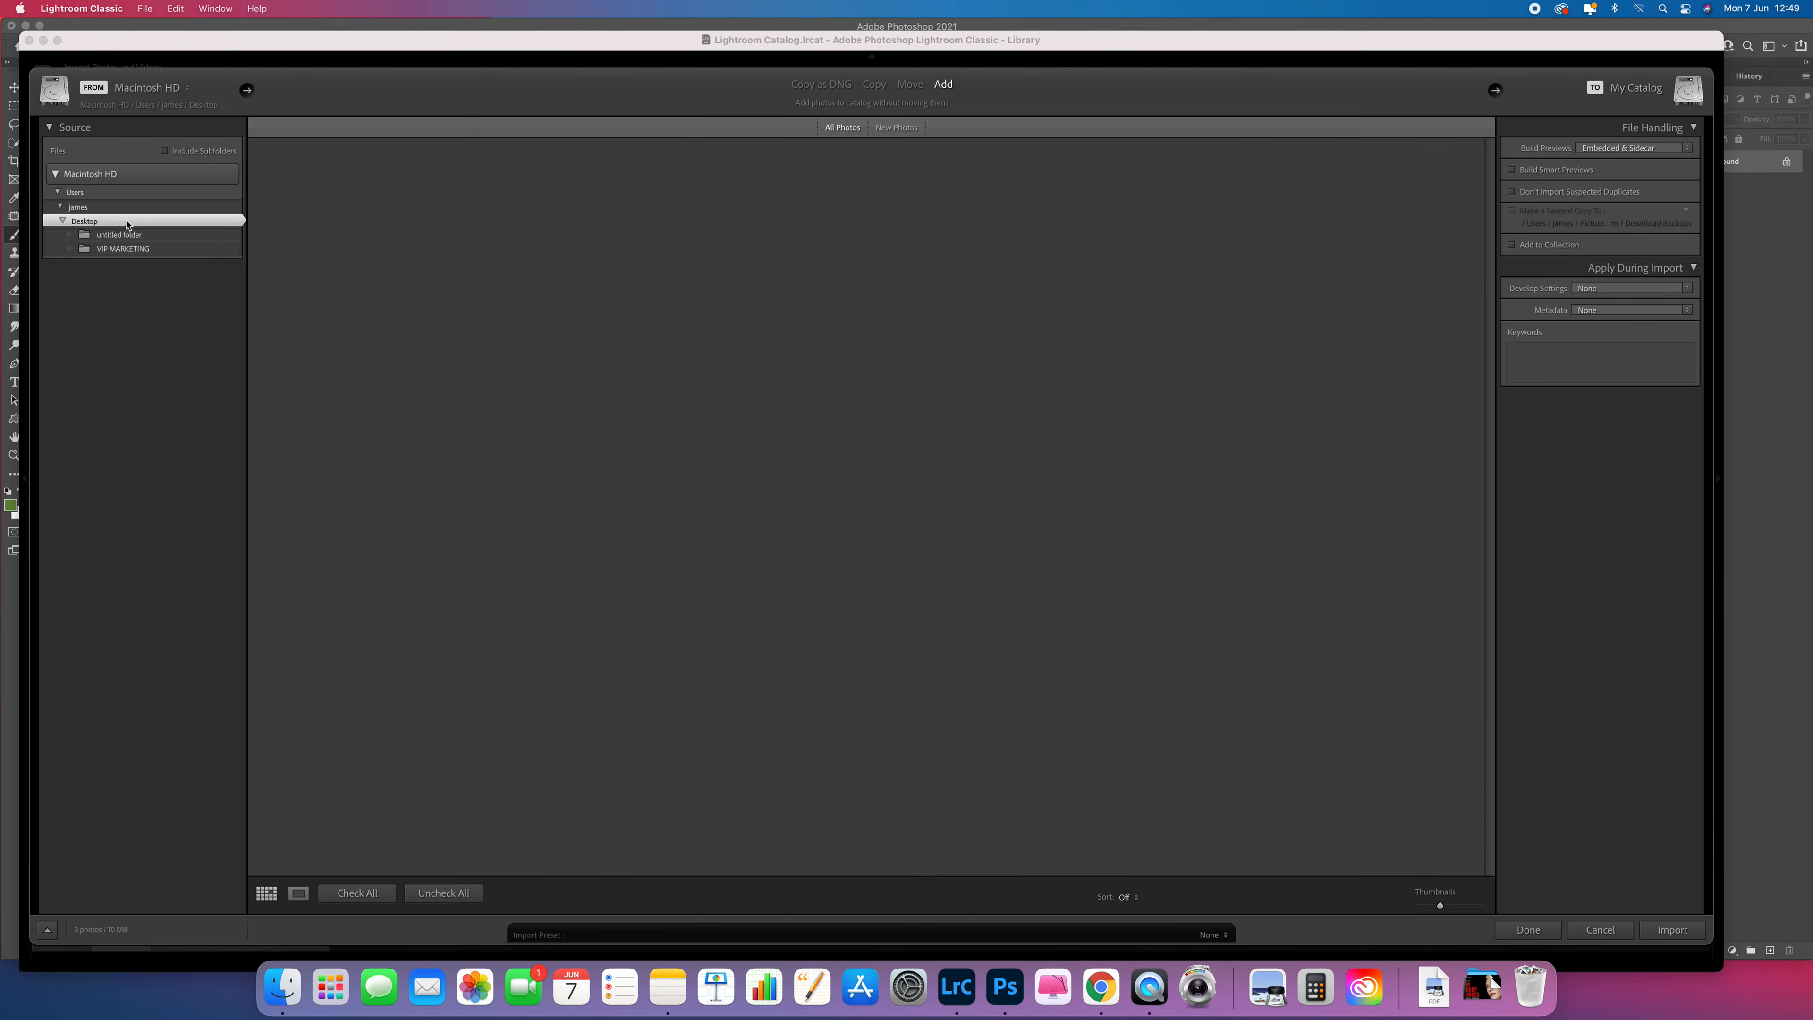
click(382, 174)
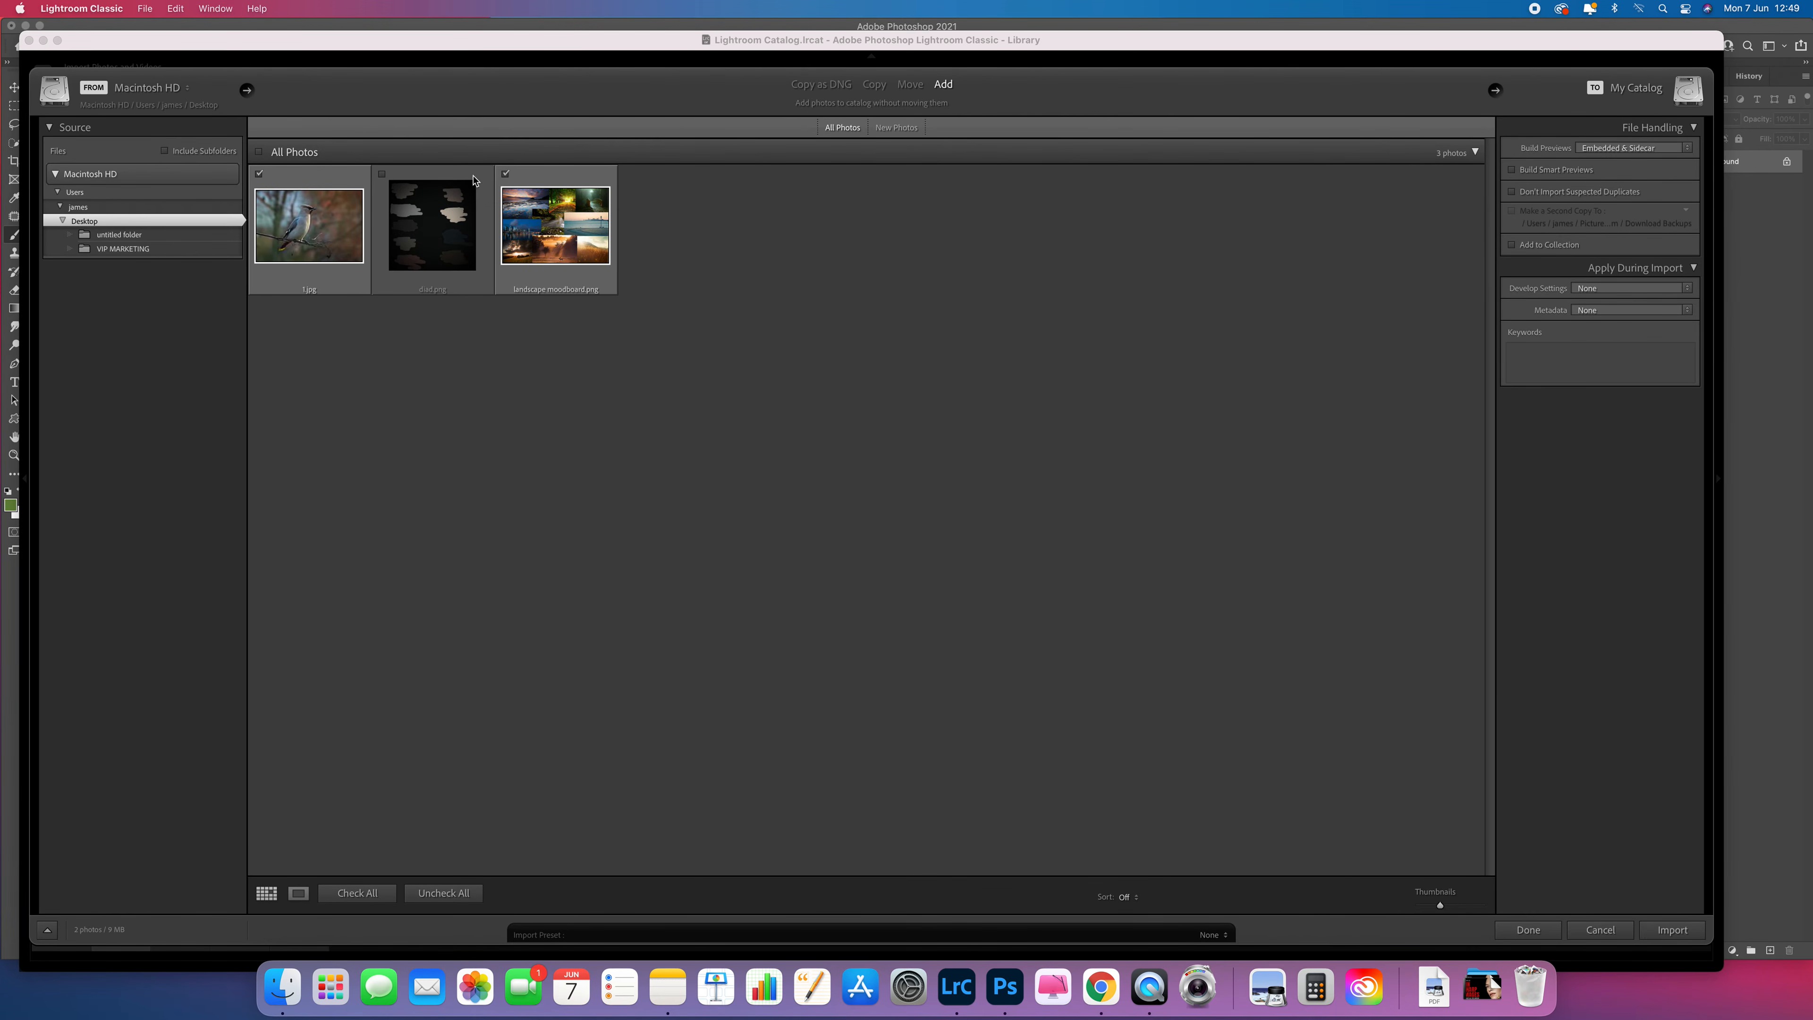
click(505, 174)
click(1674, 929)
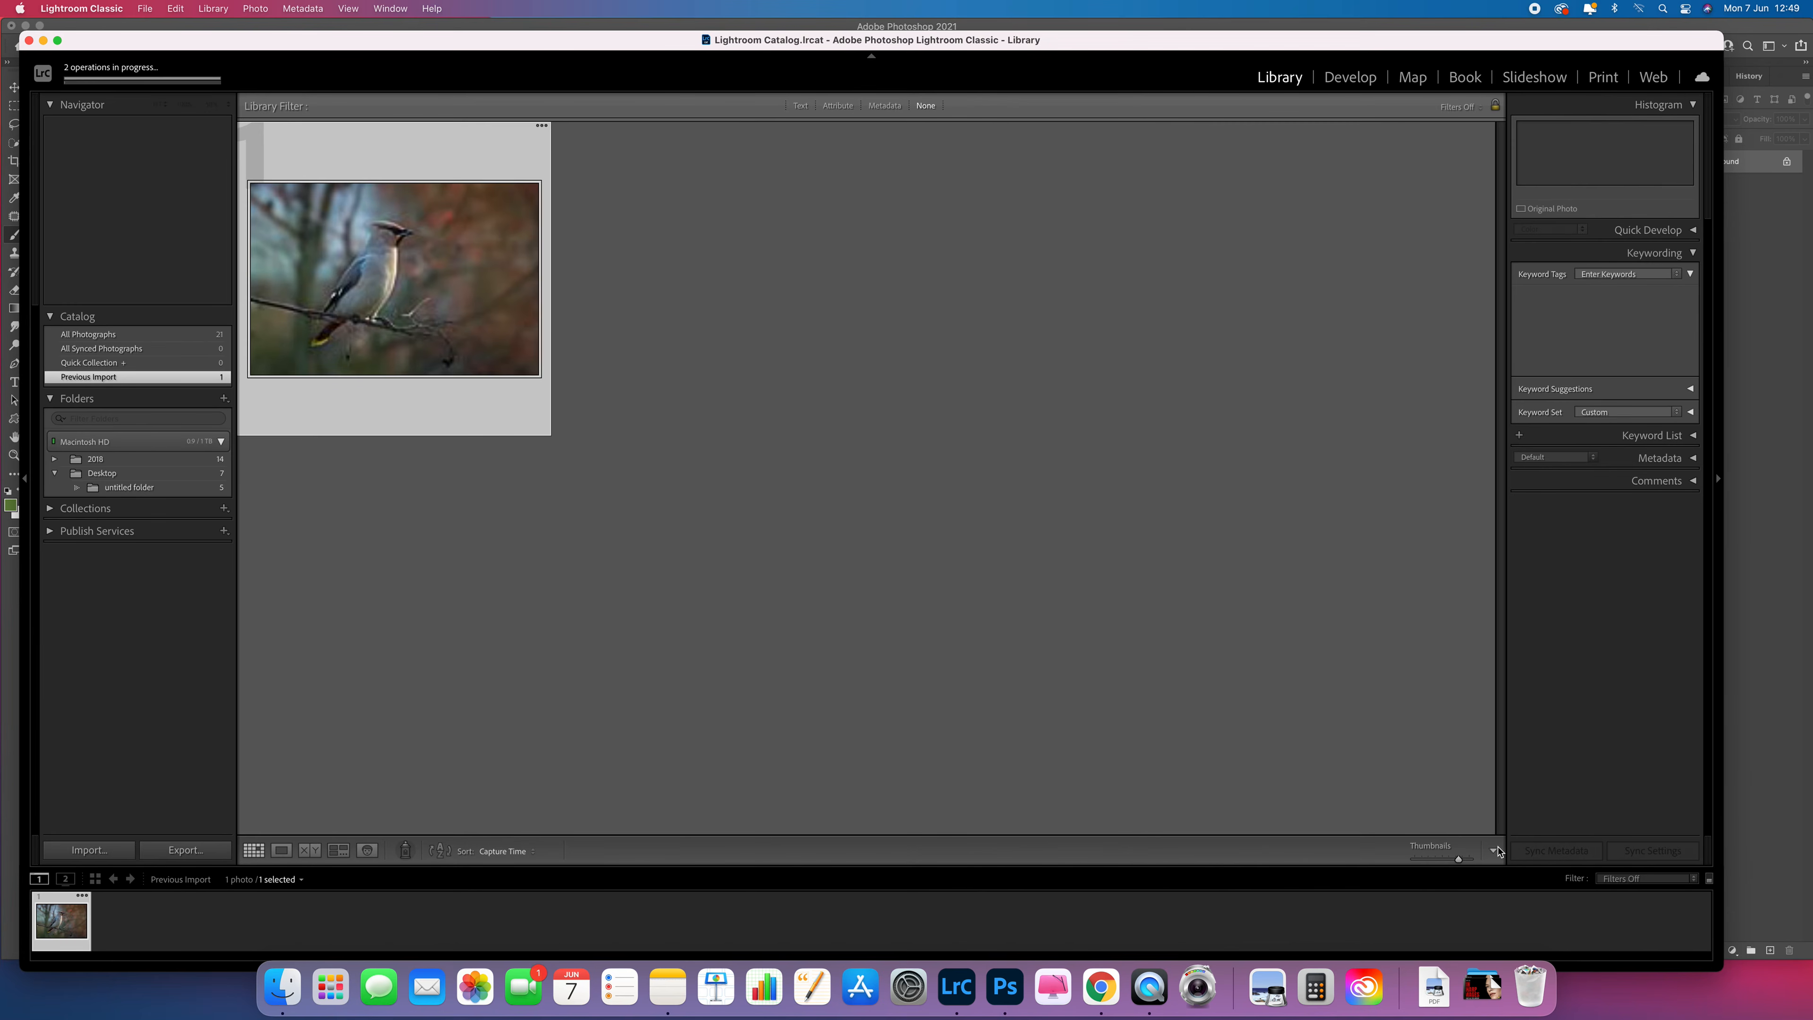
In Develop, raise Highlights slightly and set Shadows +42, Whites +20, Blacks +24, Texture +10, Clarity -10, Dehaze +19, Vibrance +9 and Saturation -4.
click(1364, 78)
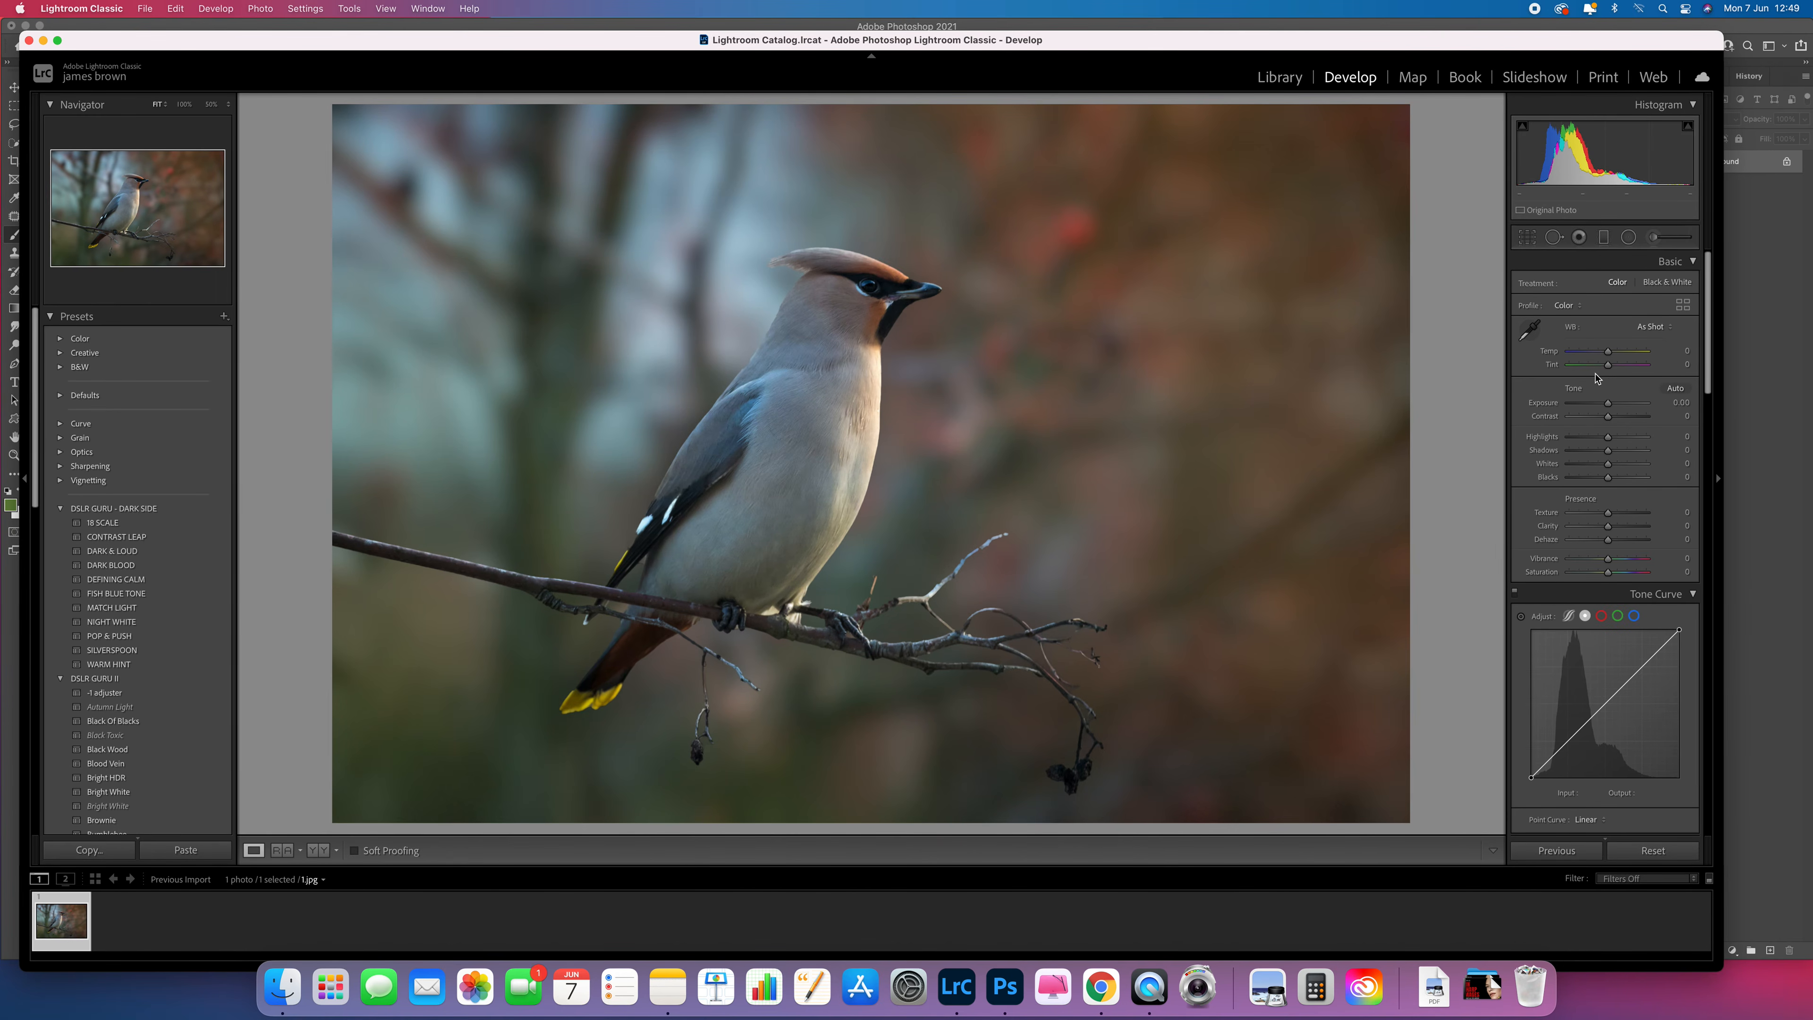
drag(1609, 437, 1605, 568)
scroll(1609, 510, down, 1)
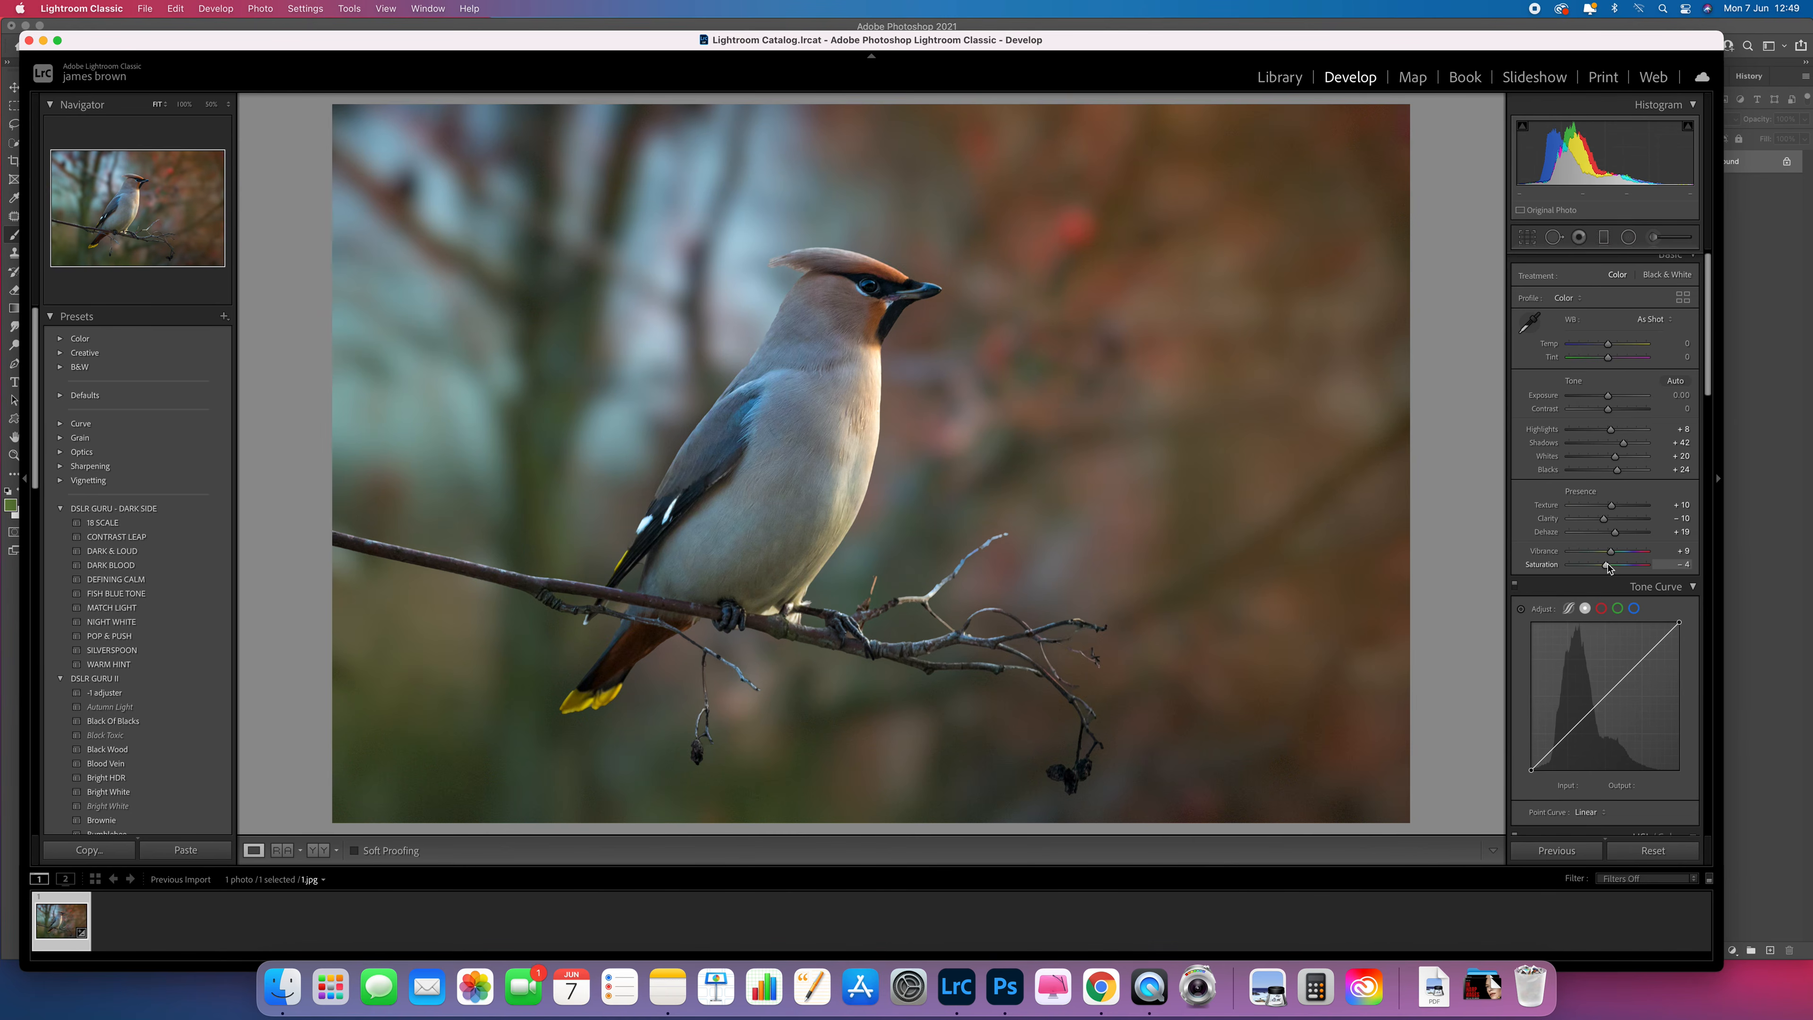
Set the tone curve's point curve to Medium Contrast.
scroll(1606, 621, down, 4)
click(1602, 665)
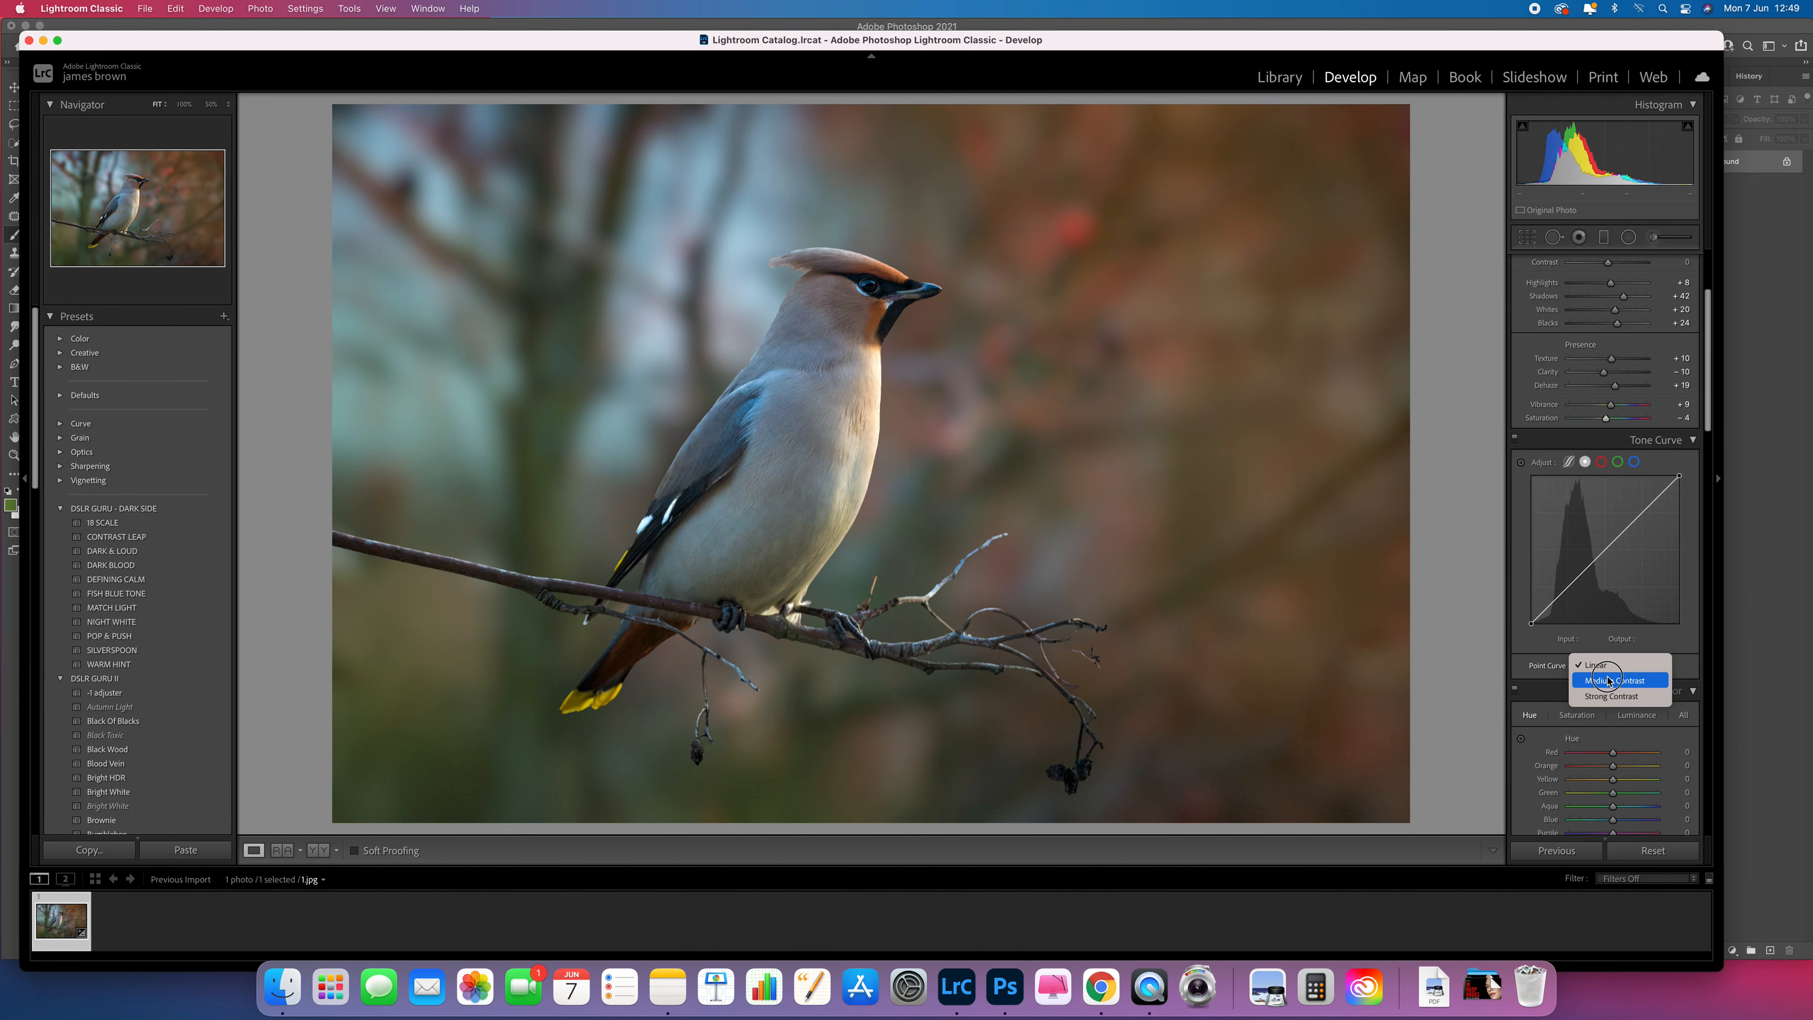
click(1611, 680)
Raise Highlights to +24 and Whites to +41, and show the photo's before and after versions side by side.
scroll(1608, 571, up, 2)
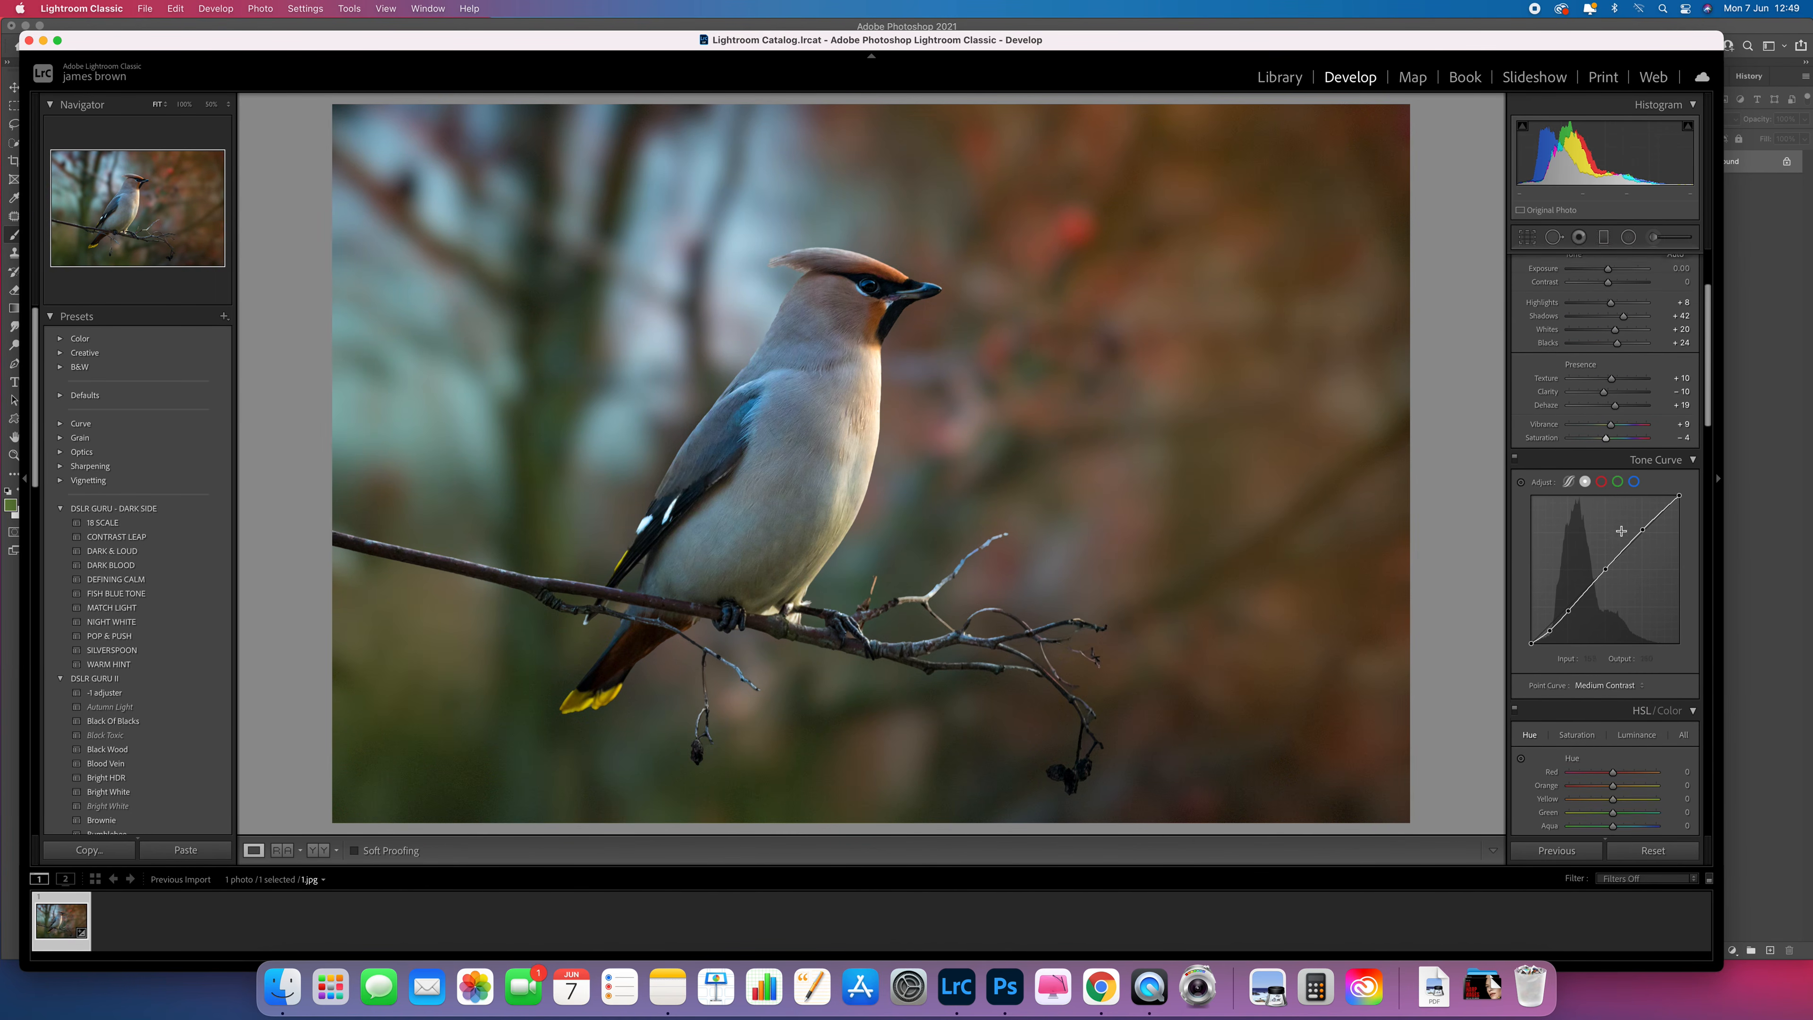
drag(1611, 342, 1623, 370)
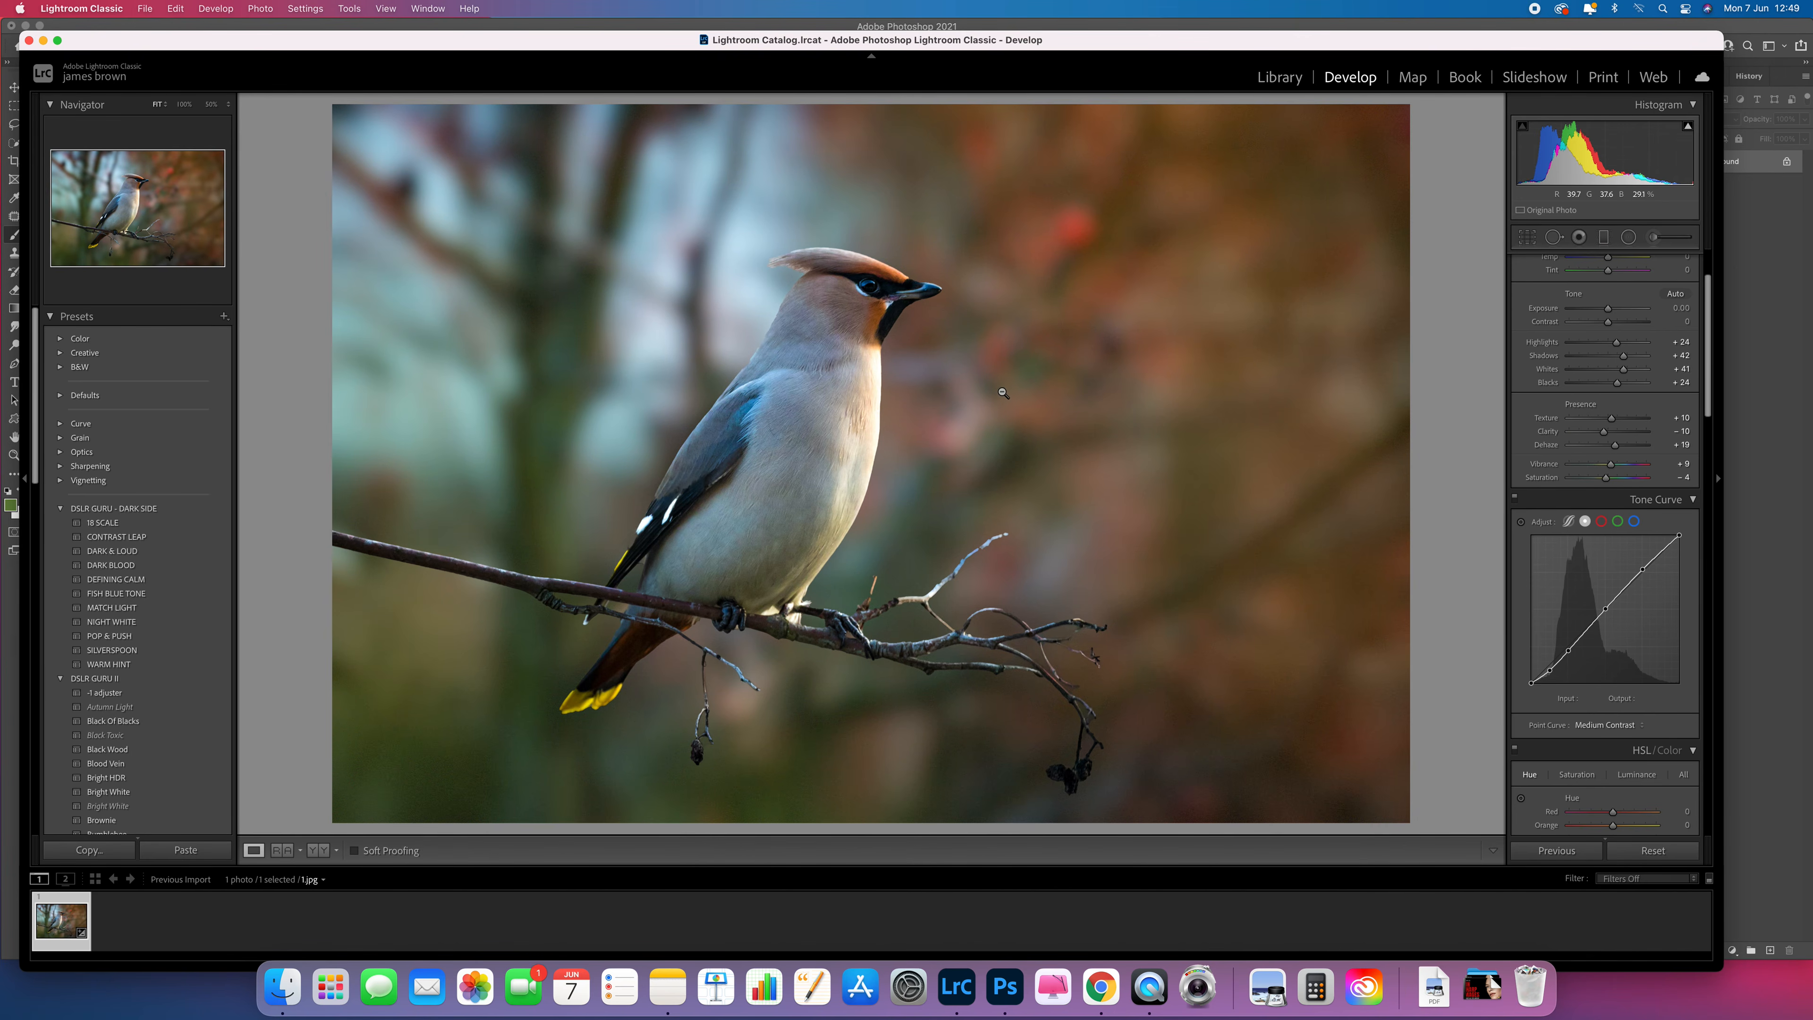
key(y)
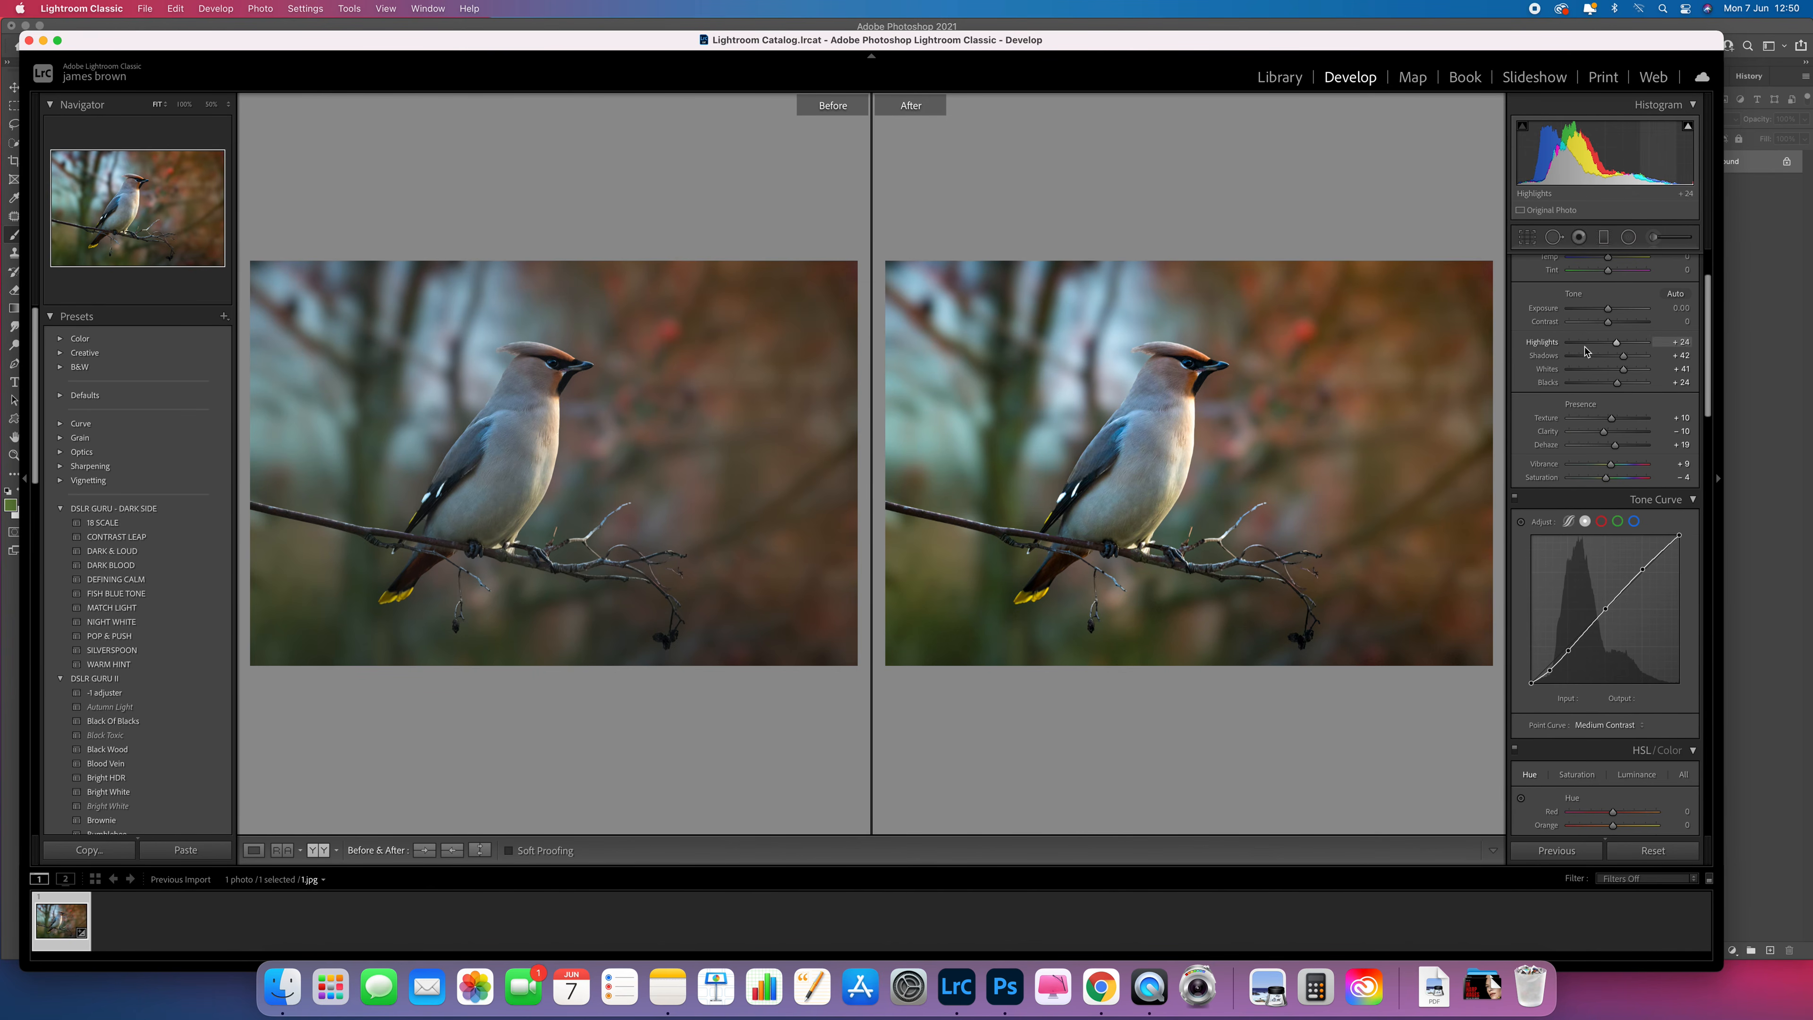
Warm the white balance by setting Temp to +8, and check the result in single view and side-by-side before/after view.
scroll(1630, 330, up, 3)
click(1611, 355)
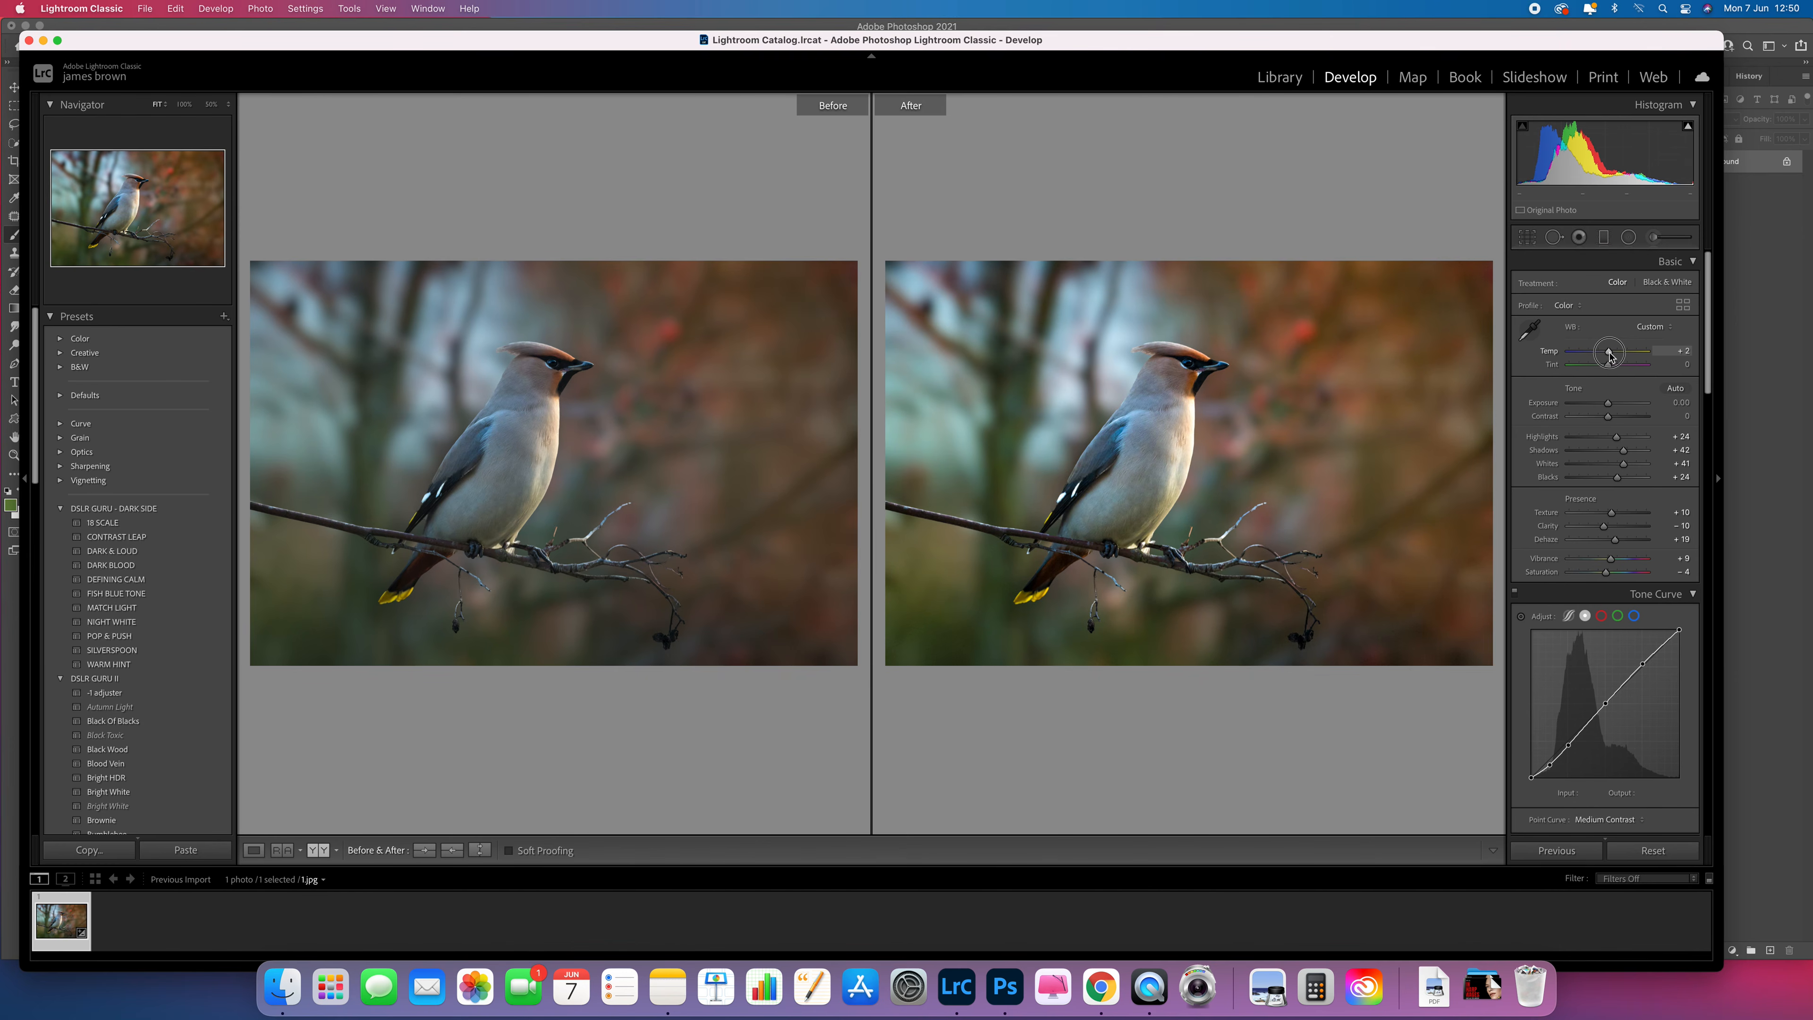
drag(1610, 353, 1611, 352)
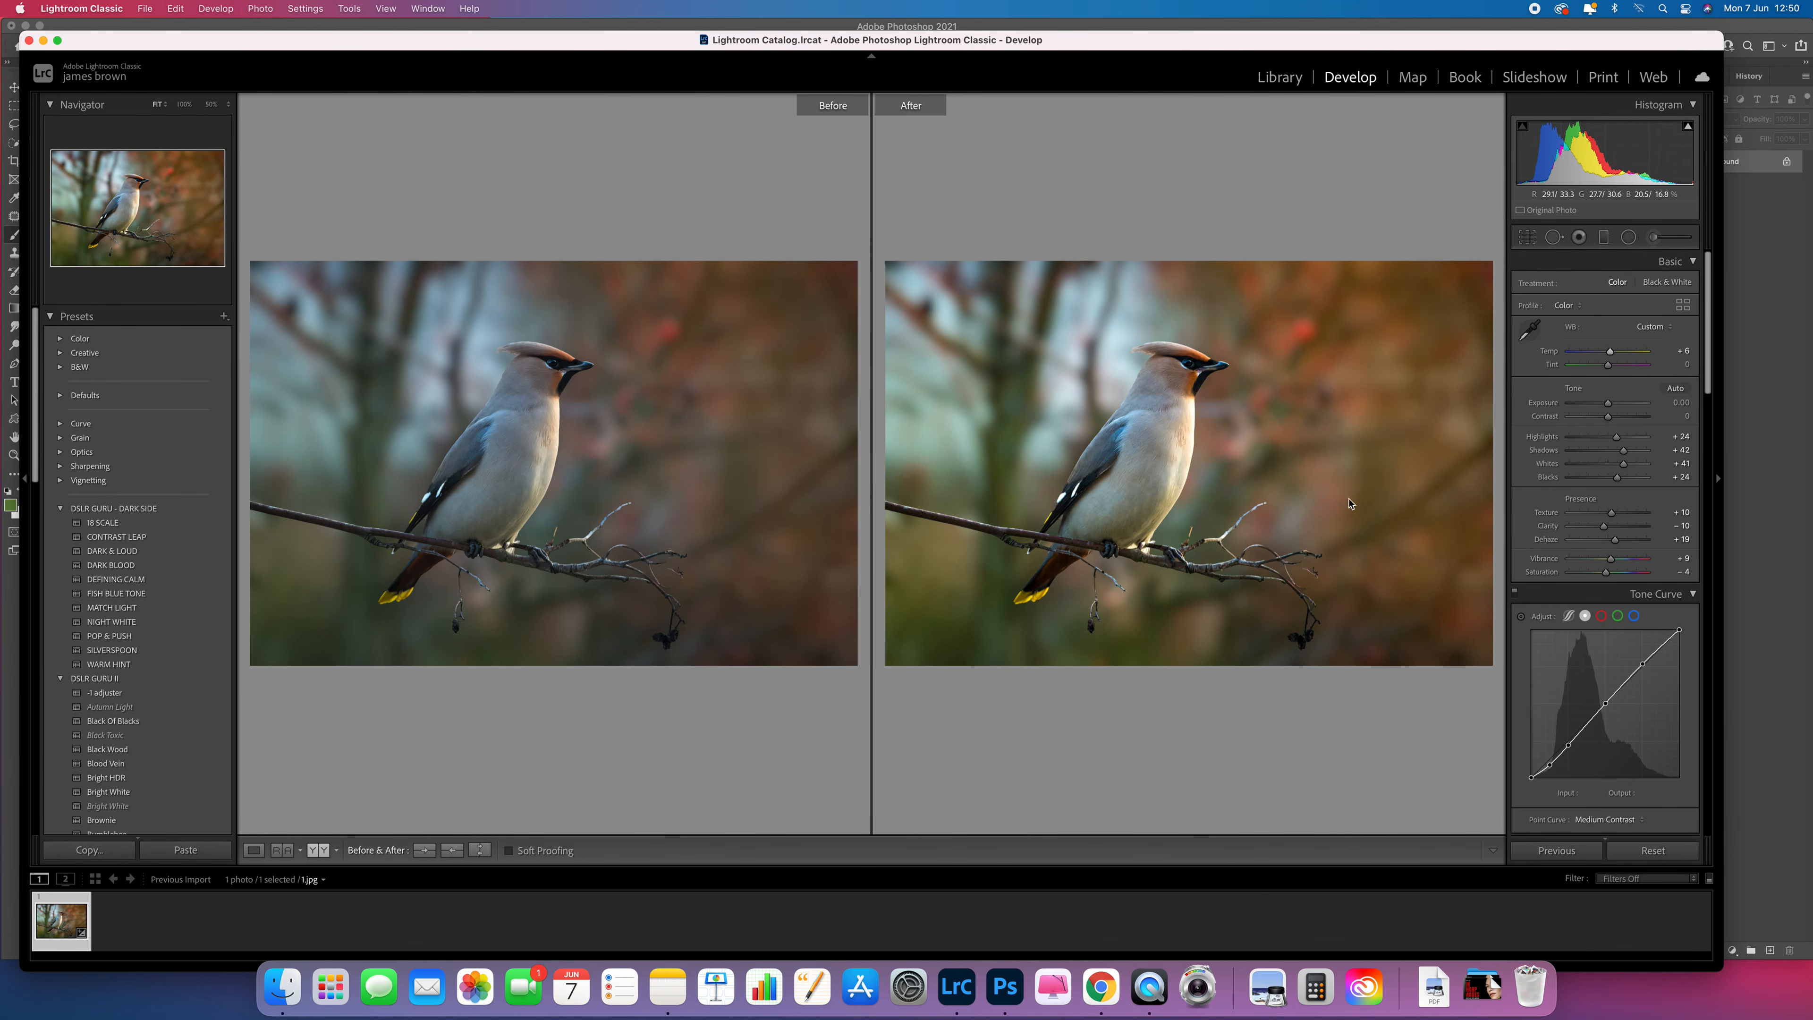
key(y)
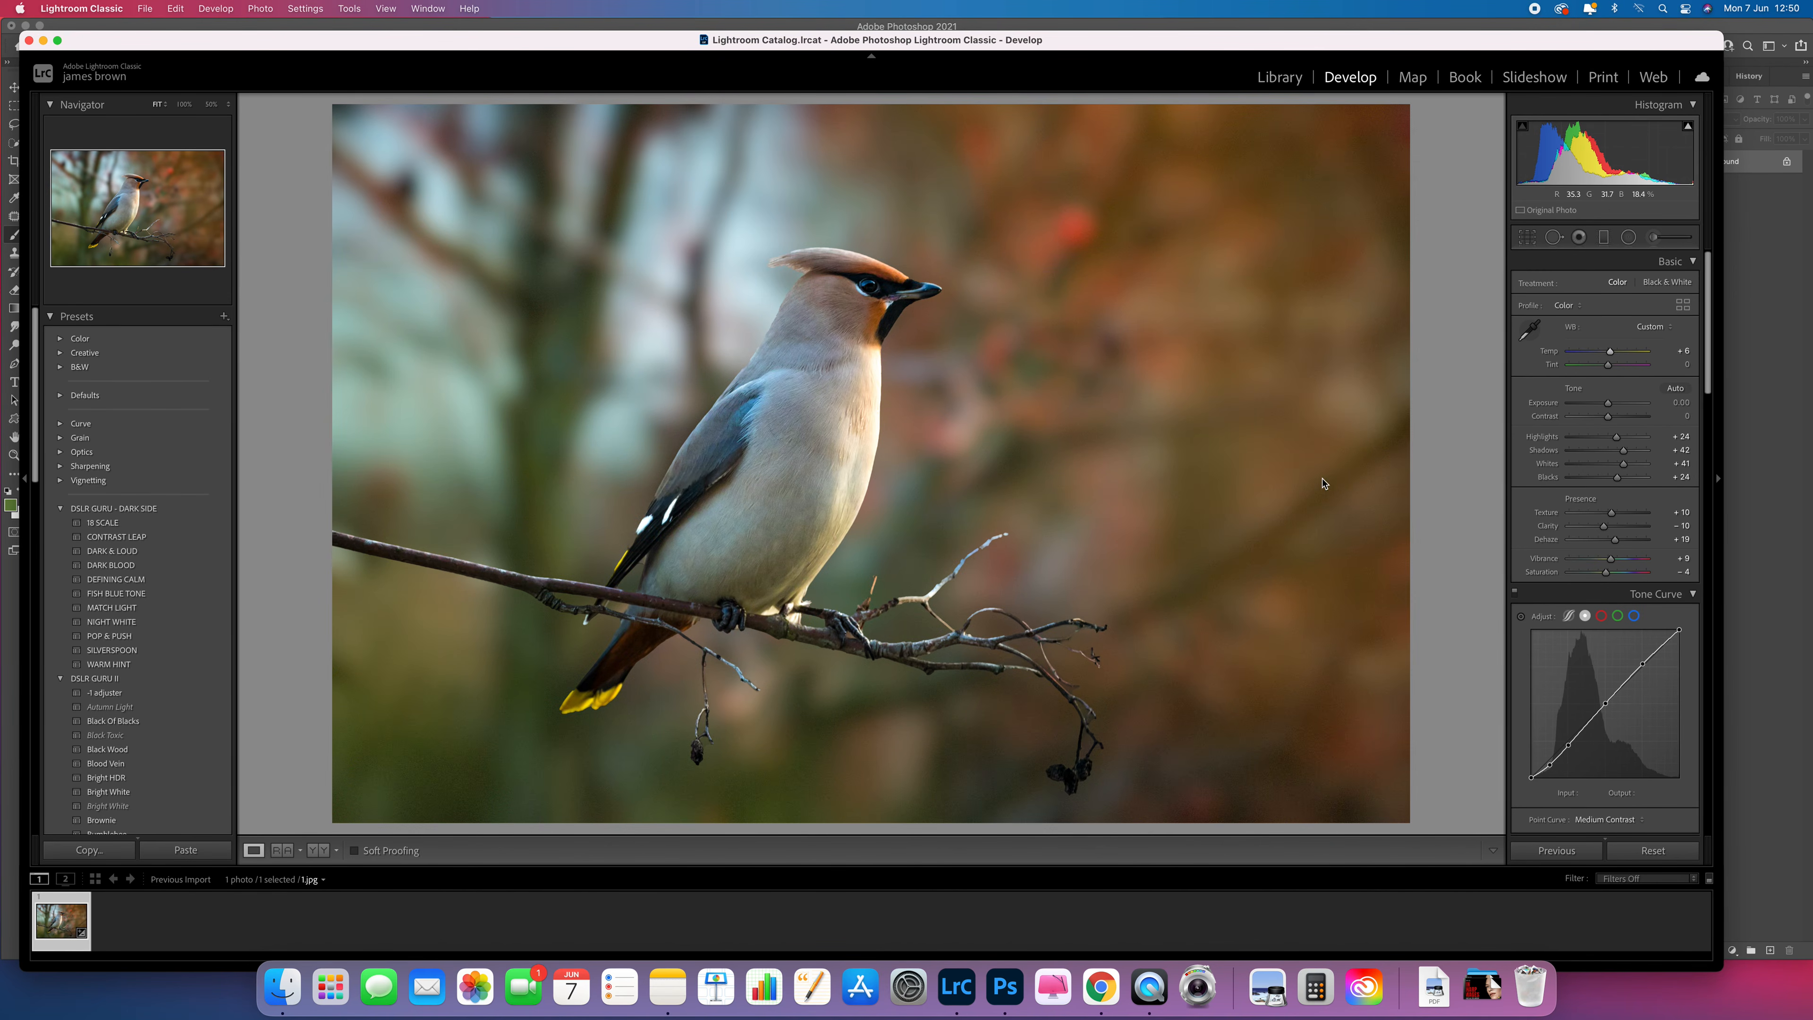
key(y)
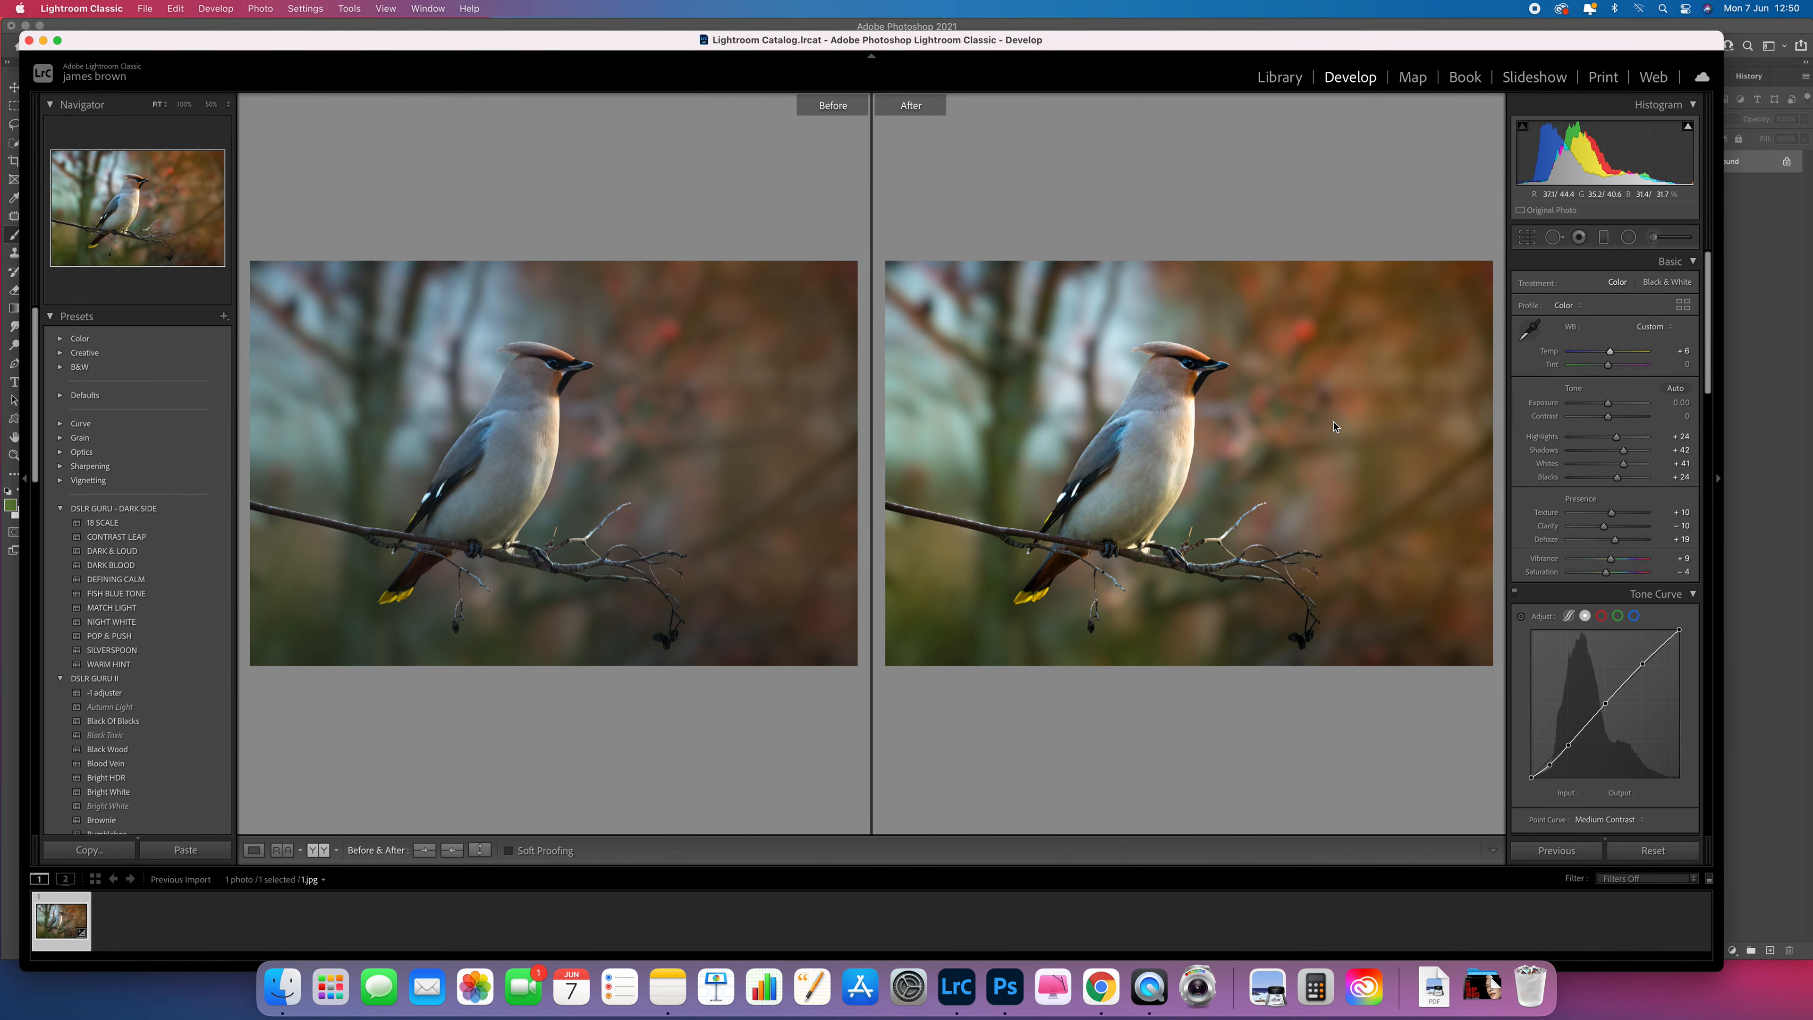